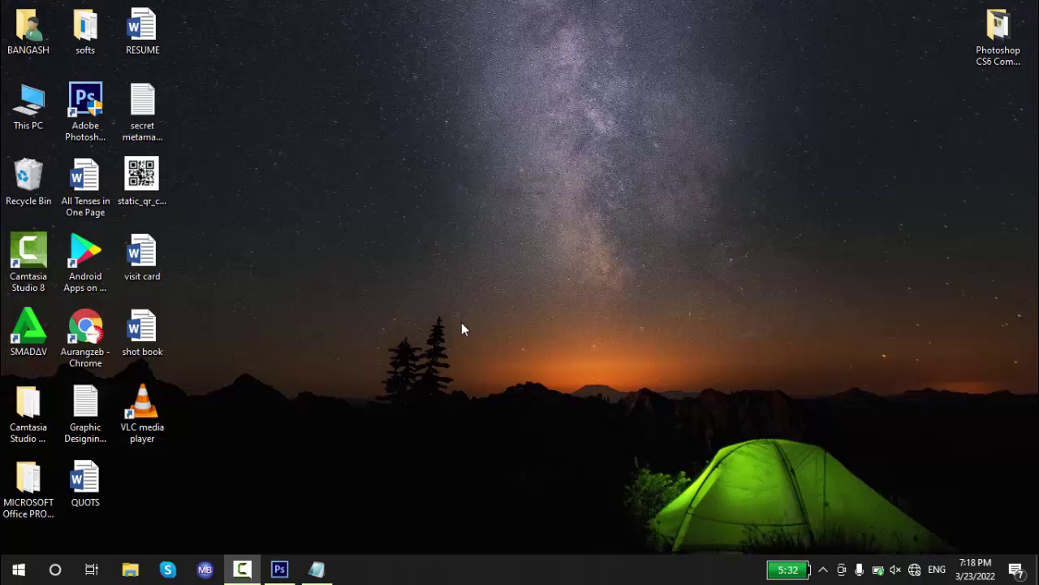
Refresh the desktop, restore Photoshop, and pick the Rectangular Marquee tool
{"action": "right_click", "coordinate": [481, 197]}
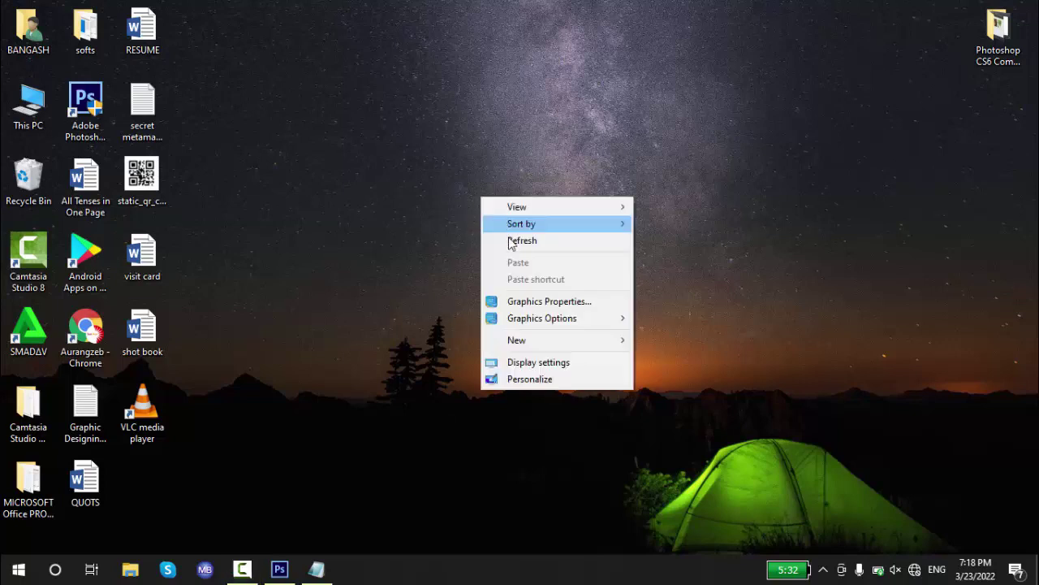
{"action": "left_click", "coordinate": [530, 242]}
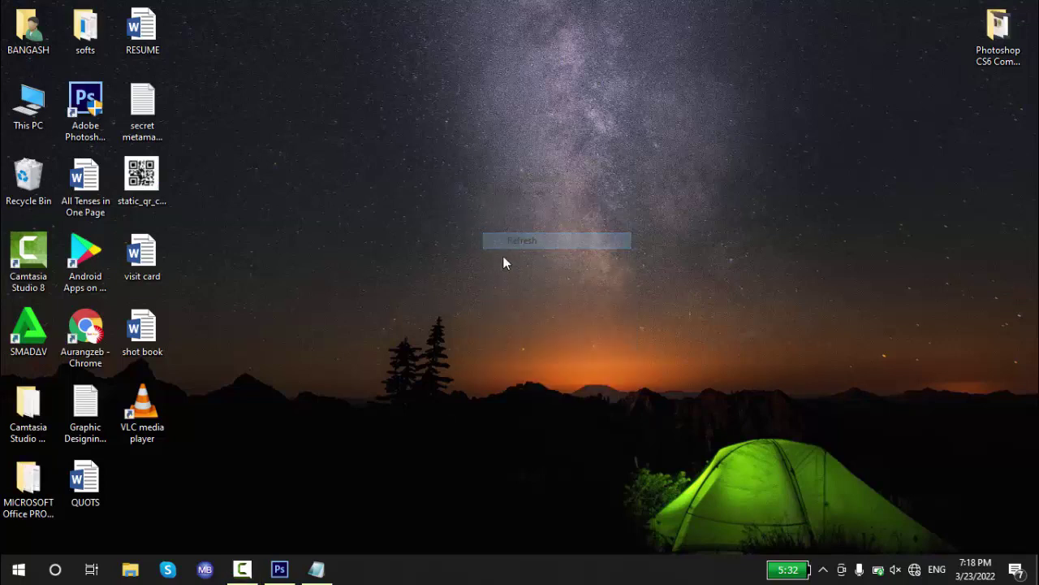
{"action": "left_click", "coordinate": [288, 571]}
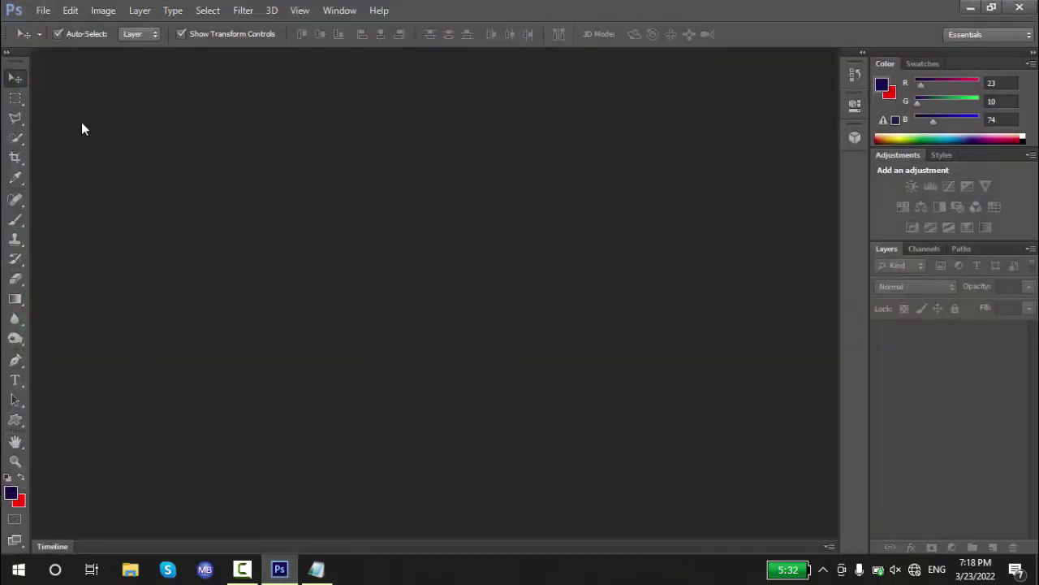
{"action": "left_click_drag", "start_coordinate": [15, 98], "coordinate": [112, 92]}
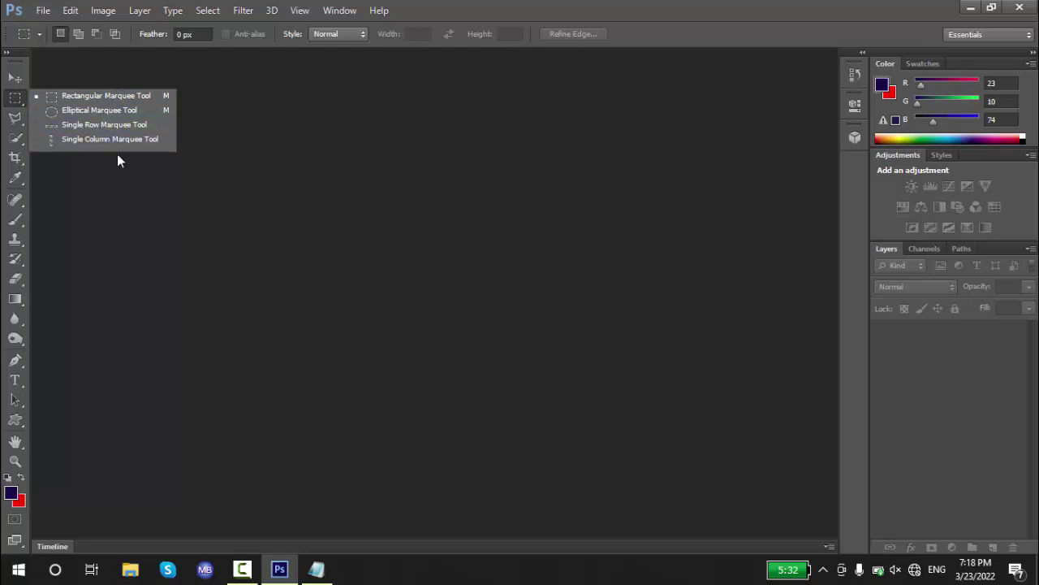
{"action": "left_click", "coordinate": [295, 122]}
Open ayo-ogunseinde-6W4F62sN_yI-unsplash.jpg from the Downloads folder
{"action": "left_click", "coordinate": [43, 9]}
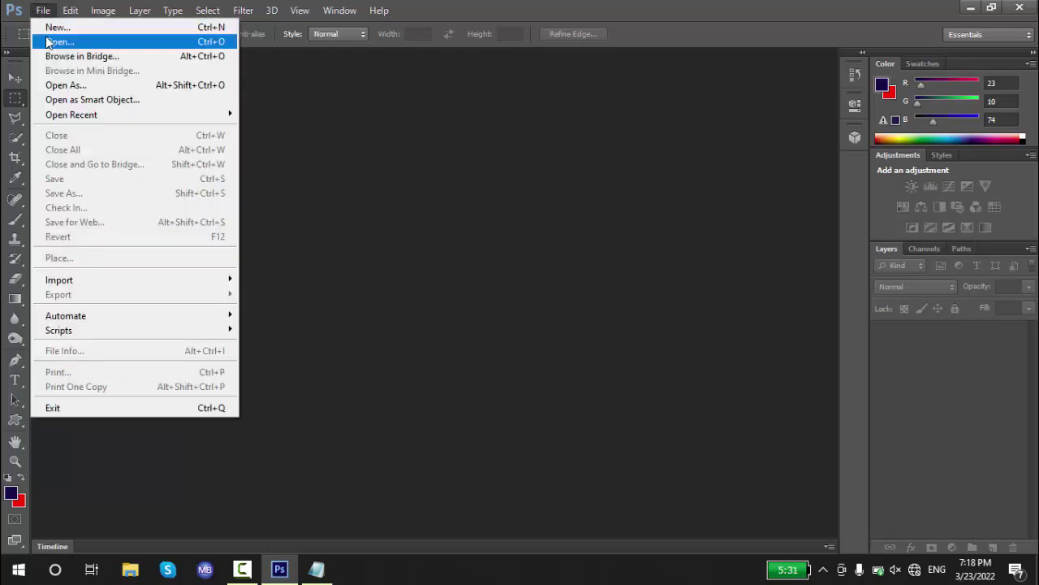
{"action": "left_click", "coordinate": [49, 41]}
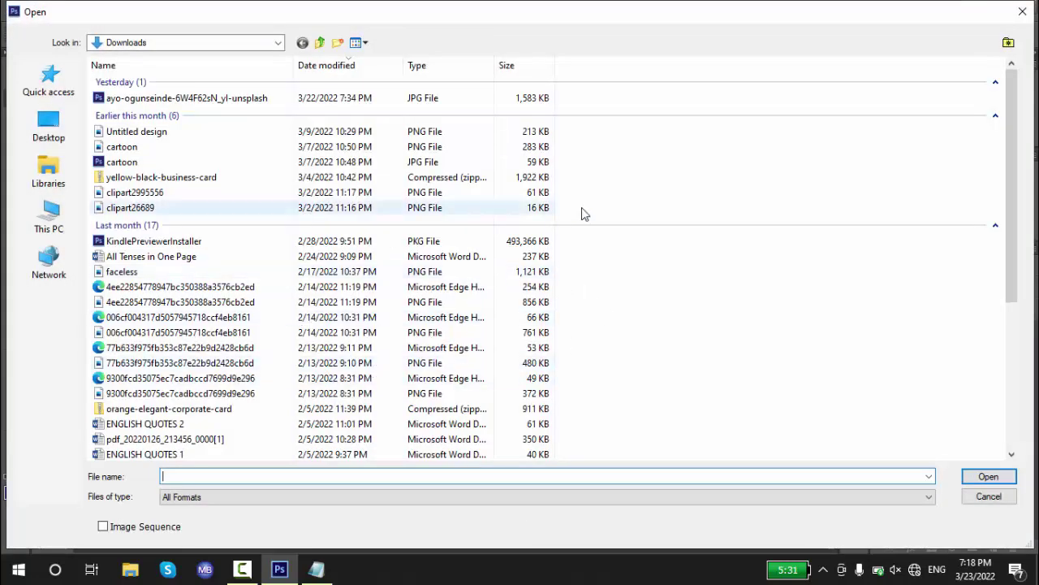
{"action": "double_click", "coordinate": [110, 98]}
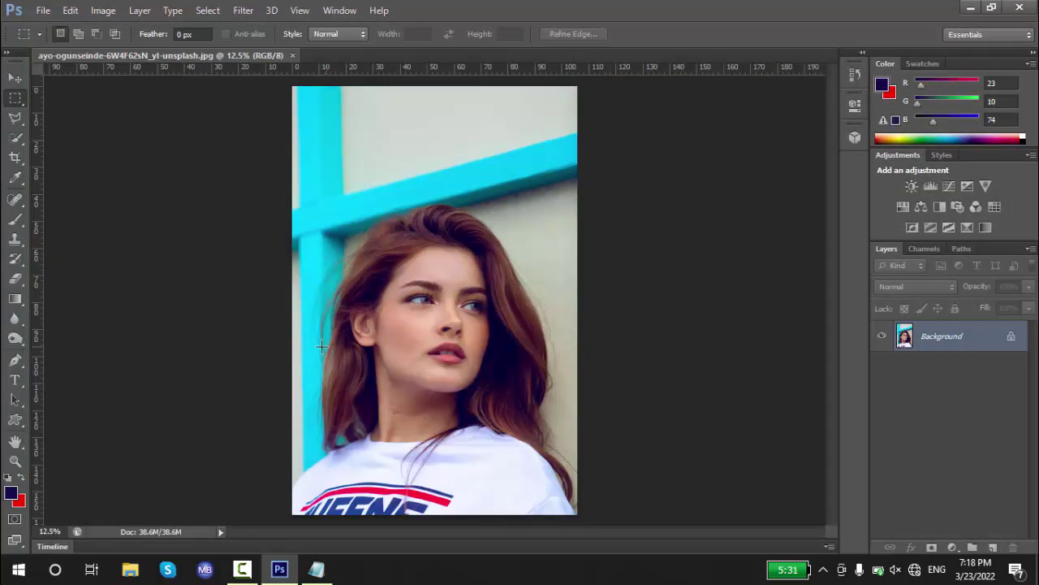
{"action": "key", "text": "z"}
{"action": "right_click", "coordinate": [356, 315]}
{"action": "left_click", "coordinate": [368, 325]}
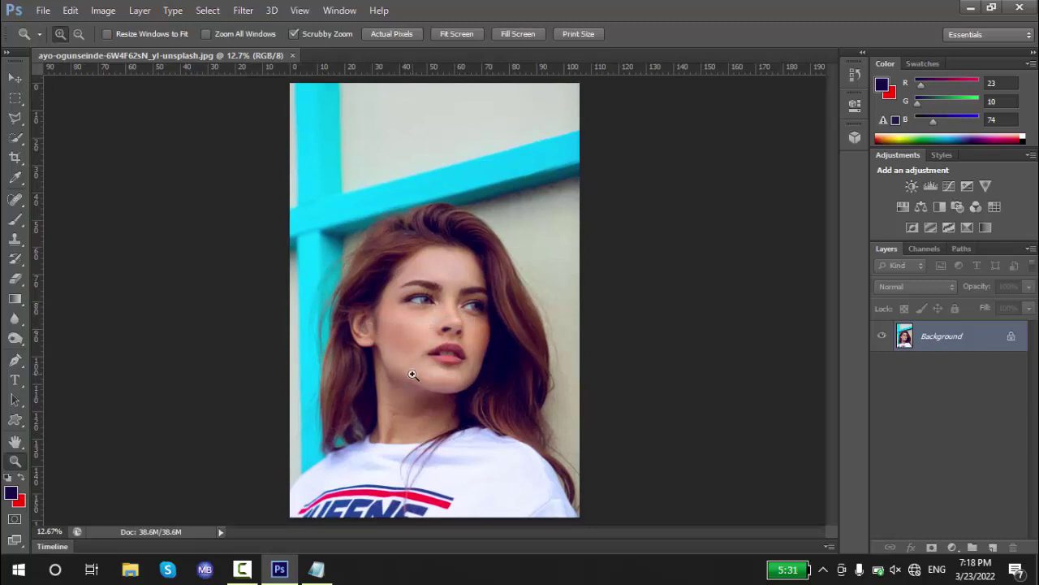
{"action": "left_click", "coordinate": [14, 99]}
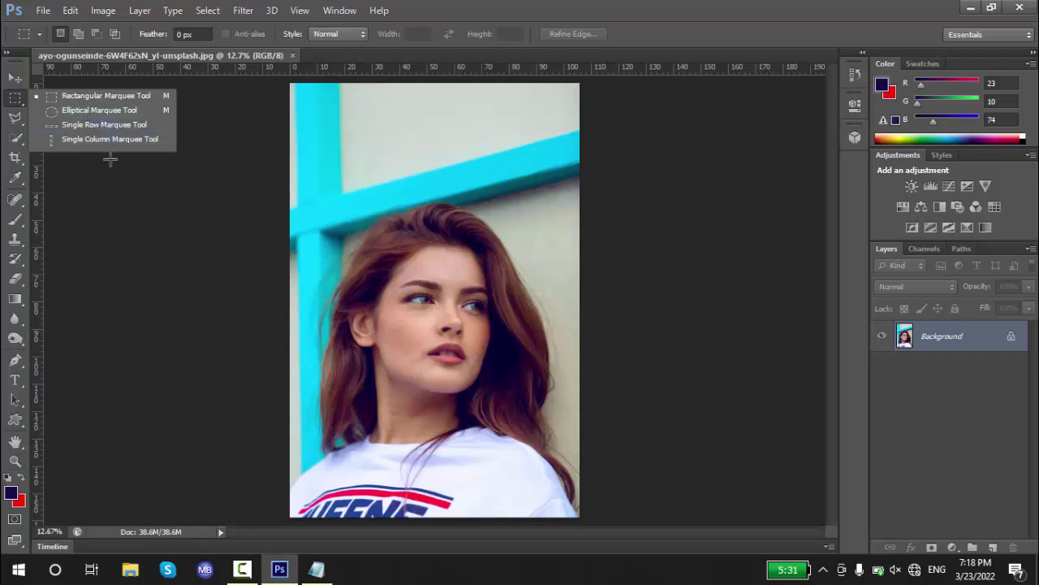
{"action": "left_click", "coordinate": [79, 98]}
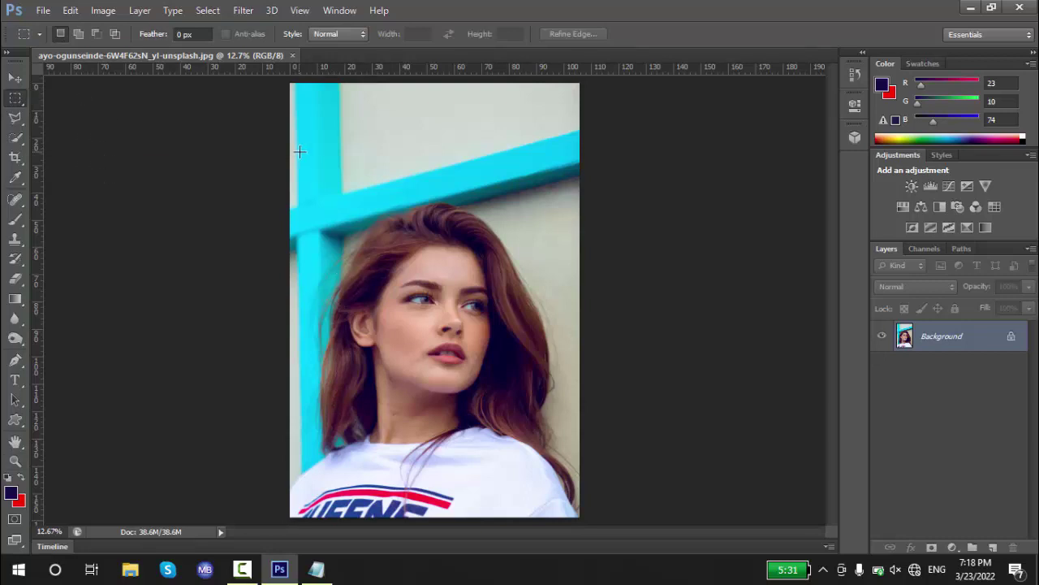
{"action": "mouse_move", "coordinate": [335, 184]}
{"action": "left_mouse_down"}
{"action": "mouse_move", "coordinate": [480, 3]}
{"action": "mouse_move", "coordinate": [506, 333]}
{"action": "mouse_move", "coordinate": [487, 428]}
{"action": "mouse_move", "coordinate": [317, 191]}
{"action": "mouse_move", "coordinate": [719, 202]}
{"action": "mouse_move", "coordinate": [268, 49]}
{"action": "mouse_move", "coordinate": [682, 457]}
{"action": "mouse_move", "coordinate": [504, 61]}
{"action": "mouse_move", "coordinate": [187, 455]}
{"action": "mouse_move", "coordinate": [853, 65]}
{"action": "mouse_move", "coordinate": [148, 363]}
{"action": "mouse_move", "coordinate": [840, 48]}
{"action": "mouse_move", "coordinate": [389, 394]}
{"action": "mouse_move", "coordinate": [482, 381]}
{"action": "left_mouse_up"}
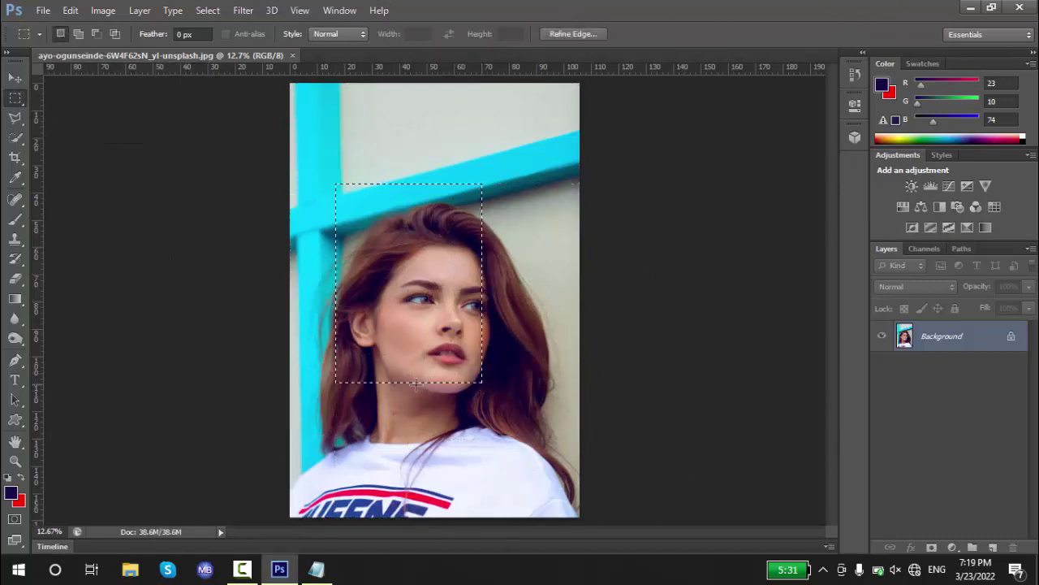
{"action": "left_click", "coordinate": [393, 272]}
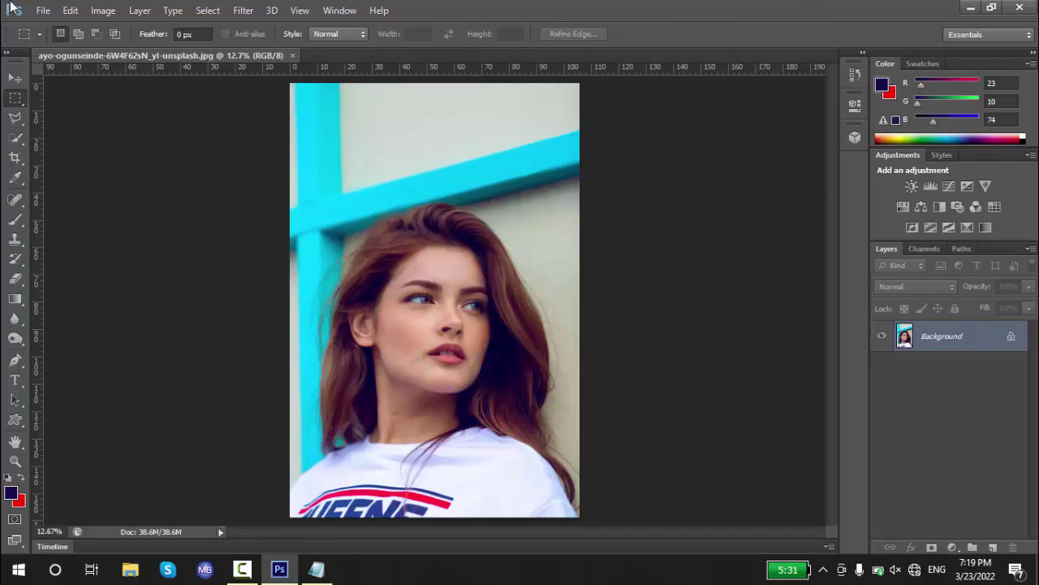
Create a default 7 × 5 inch, 72 ppi white document and fit it on screen
{"action": "left_click", "coordinate": [44, 11]}
{"action": "left_click", "coordinate": [49, 27]}
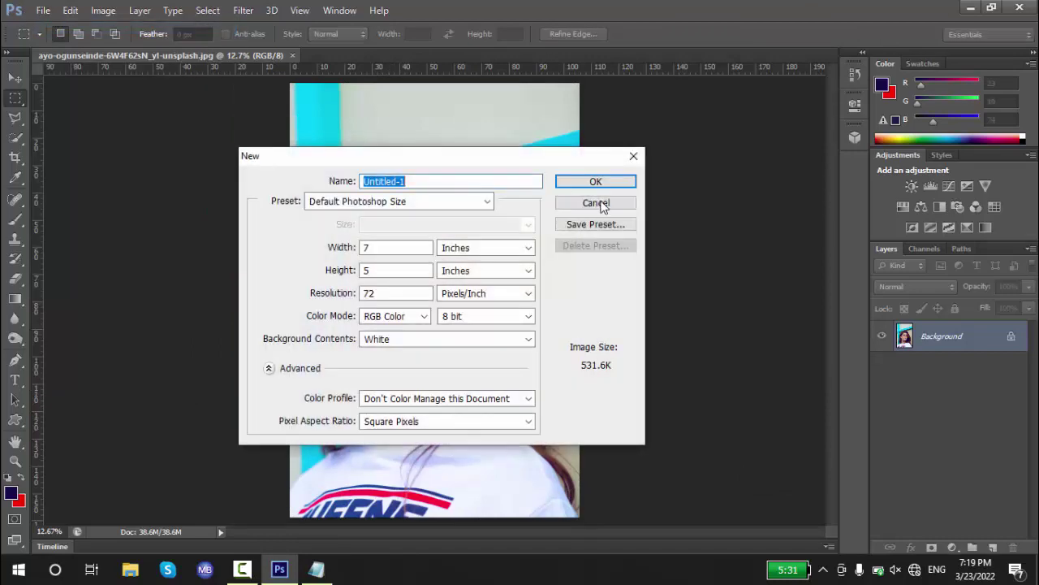
{"action": "left_click", "coordinate": [575, 187]}
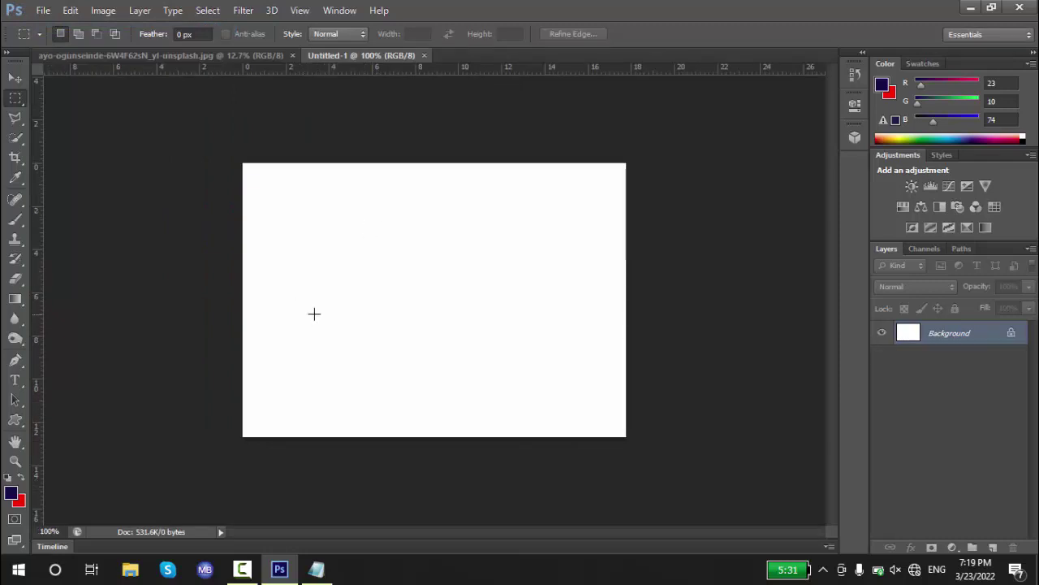
{"action": "key", "text": "z"}
{"action": "right_click", "coordinate": [336, 271]}
{"action": "left_click", "coordinate": [362, 280]}
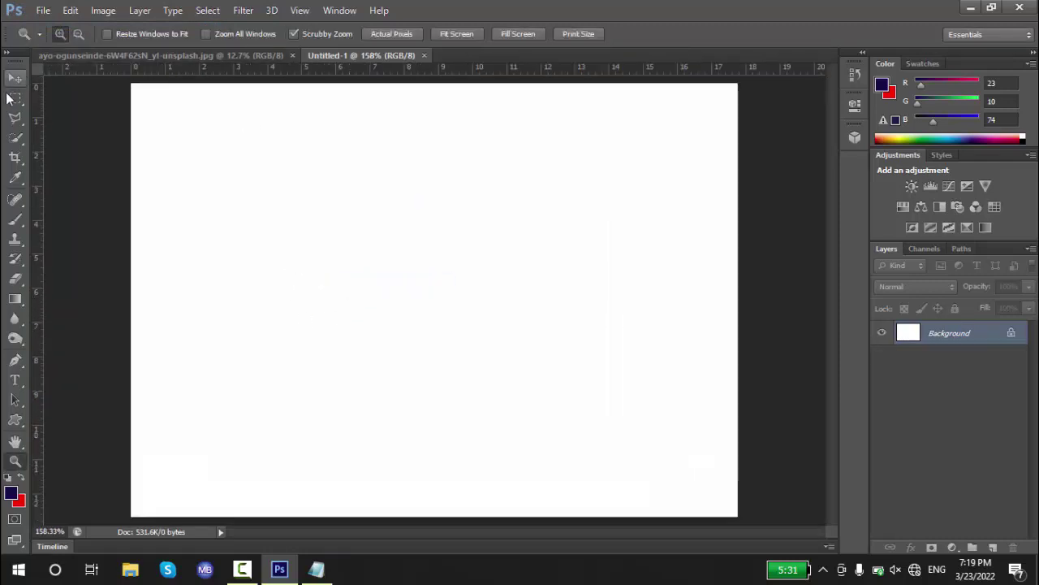
{"action": "left_click", "coordinate": [14, 99]}
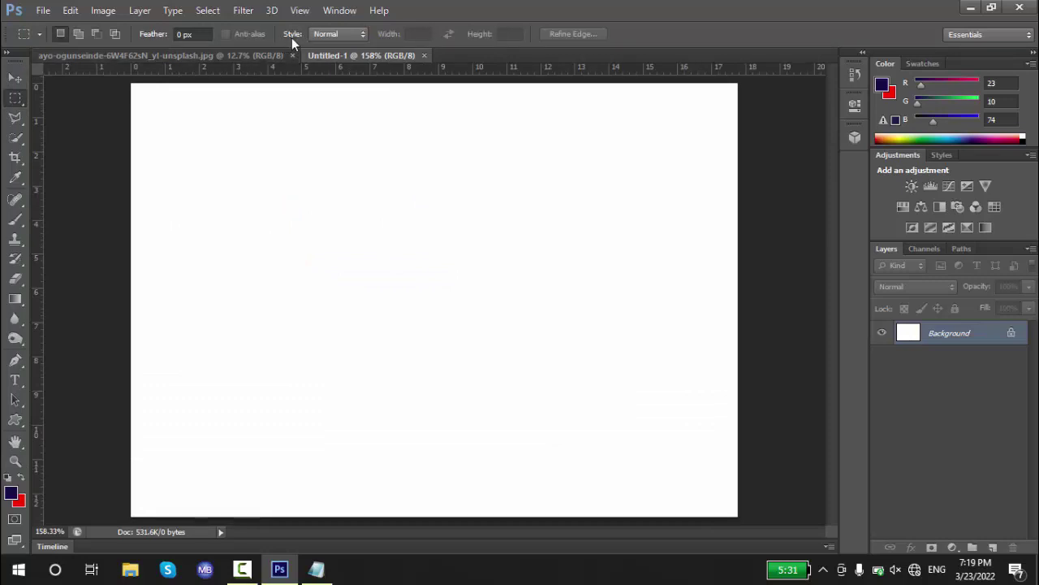
Switch the marquee style to Fixed Ratio and try wide 2:1 and square 1:1 selections
{"action": "left_click", "coordinate": [334, 31]}
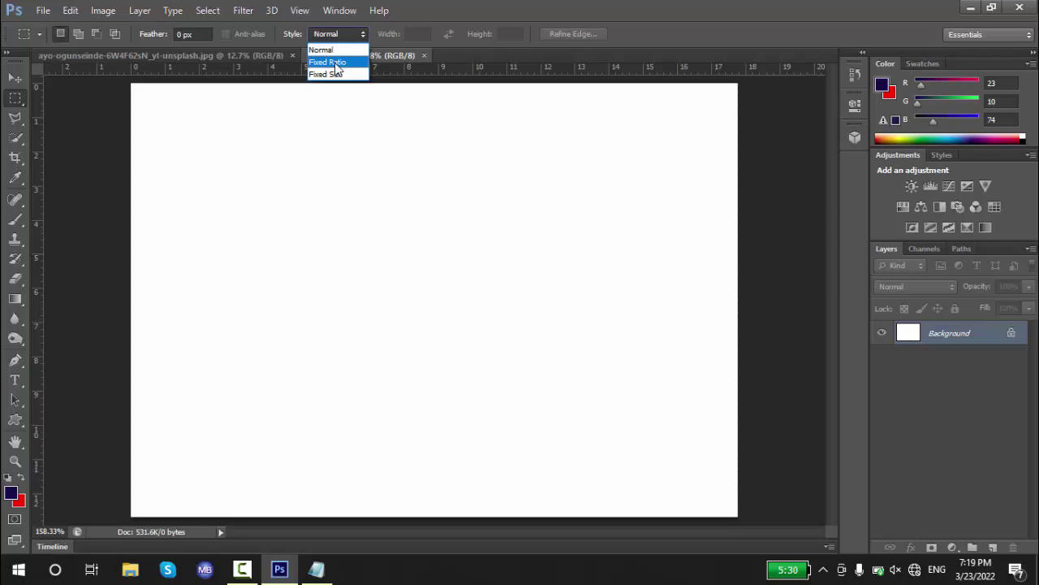
{"action": "left_click", "coordinate": [337, 63]}
{"action": "left_click", "coordinate": [411, 36]}
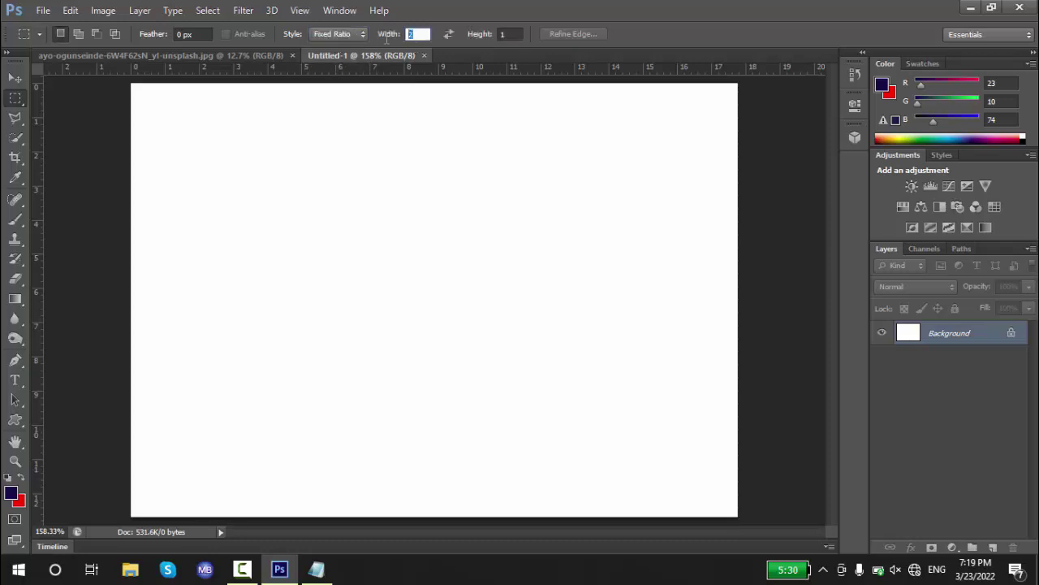
{"action": "left_click", "coordinate": [504, 34]}
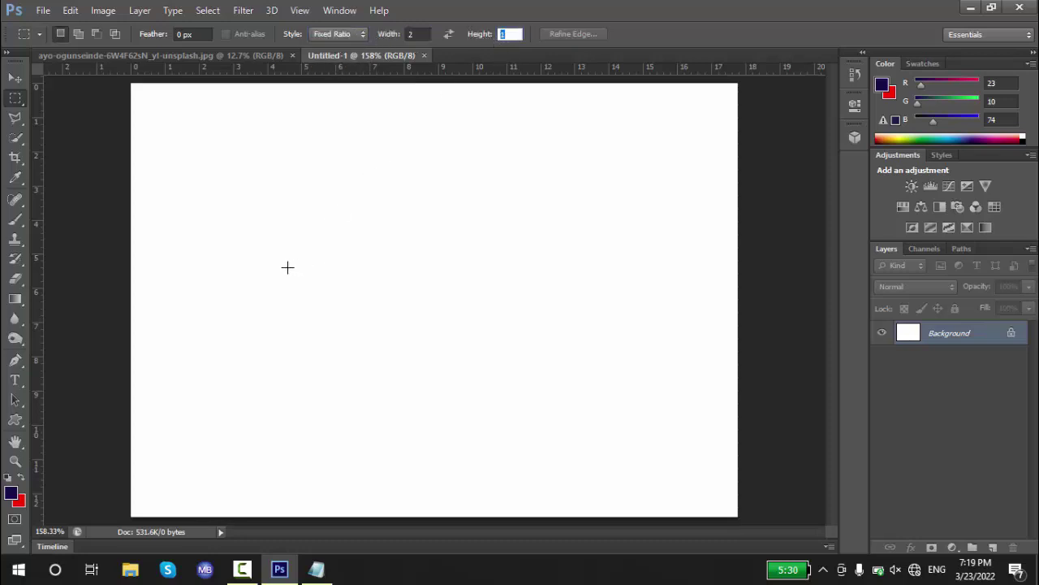
{"action": "mouse_move", "coordinate": [323, 193]}
{"action": "left_mouse_down"}
{"action": "mouse_move", "coordinate": [661, 314]}
{"action": "mouse_move", "coordinate": [557, 215]}
{"action": "left_mouse_up"}
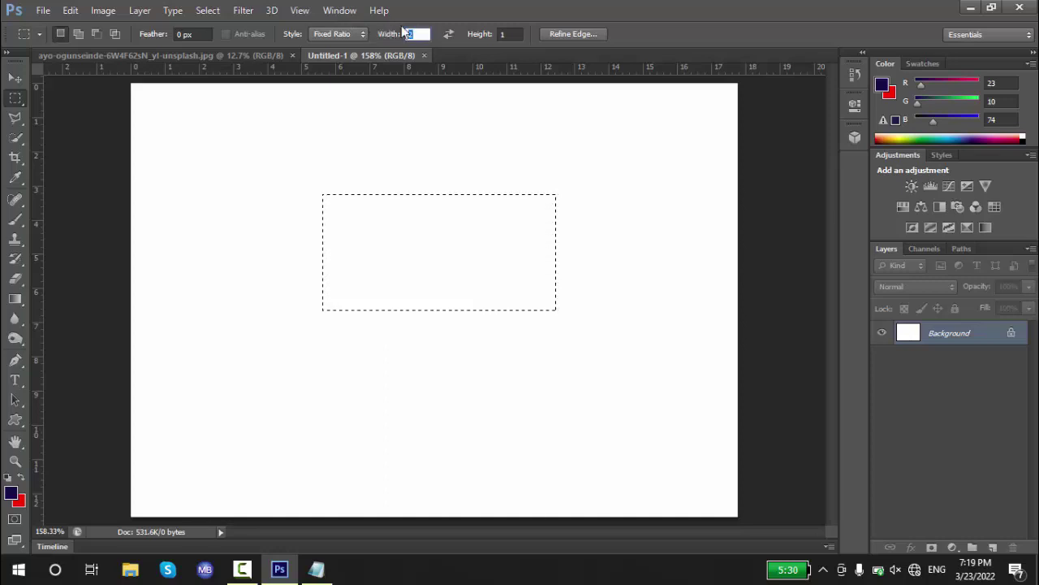
{"action": "left_click", "coordinate": [418, 34]}
{"action": "type", "text": "1"}
{"action": "left_click", "coordinate": [505, 33]}
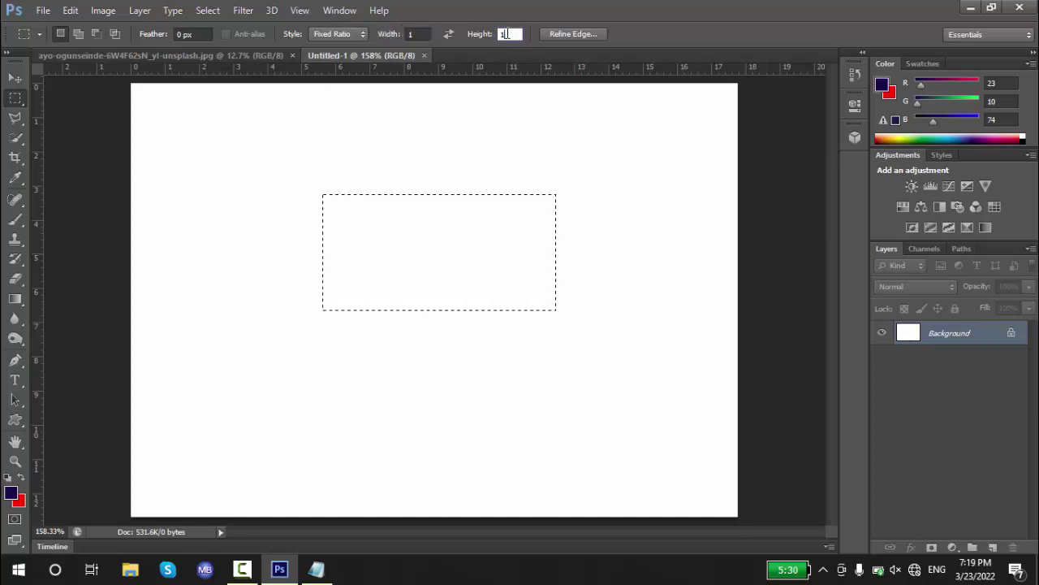
{"action": "left_click", "coordinate": [395, 287]}
{"action": "mouse_move", "coordinate": [282, 173]}
{"action": "left_mouse_down"}
{"action": "mouse_move", "coordinate": [440, 266]}
{"action": "mouse_move", "coordinate": [297, 214]}
{"action": "mouse_move", "coordinate": [466, 447]}
{"action": "mouse_move", "coordinate": [397, 360]}
{"action": "mouse_move", "coordinate": [362, 347]}
{"action": "mouse_move", "coordinate": [387, 358]}
{"action": "left_mouse_up"}
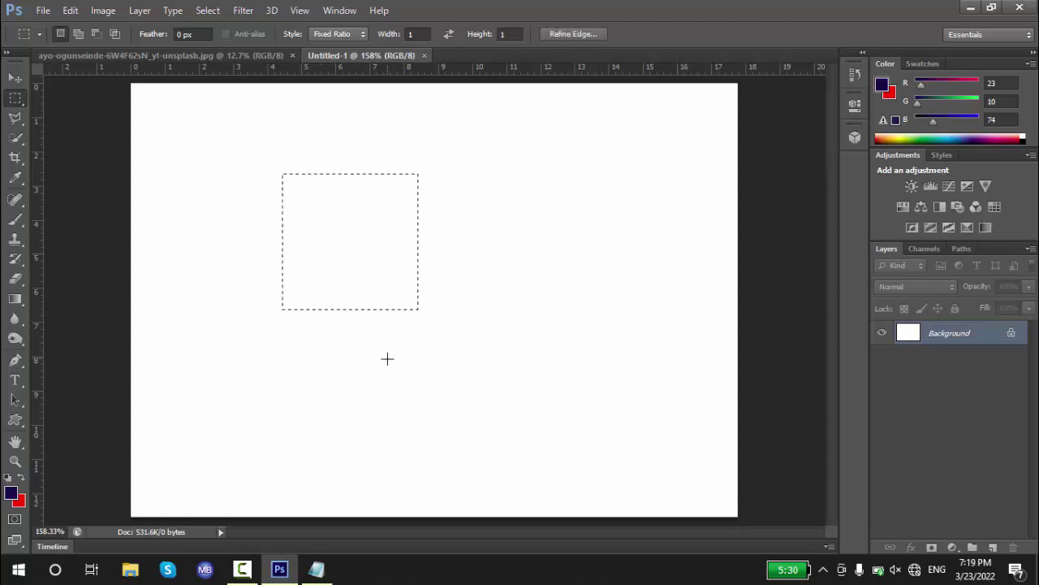
Set the fixed ratio to width 2, height 4 and draw a tall selection
{"action": "left_click", "coordinate": [410, 34]}
{"action": "type", "text": "2"}
{"action": "key", "text": "Return"}
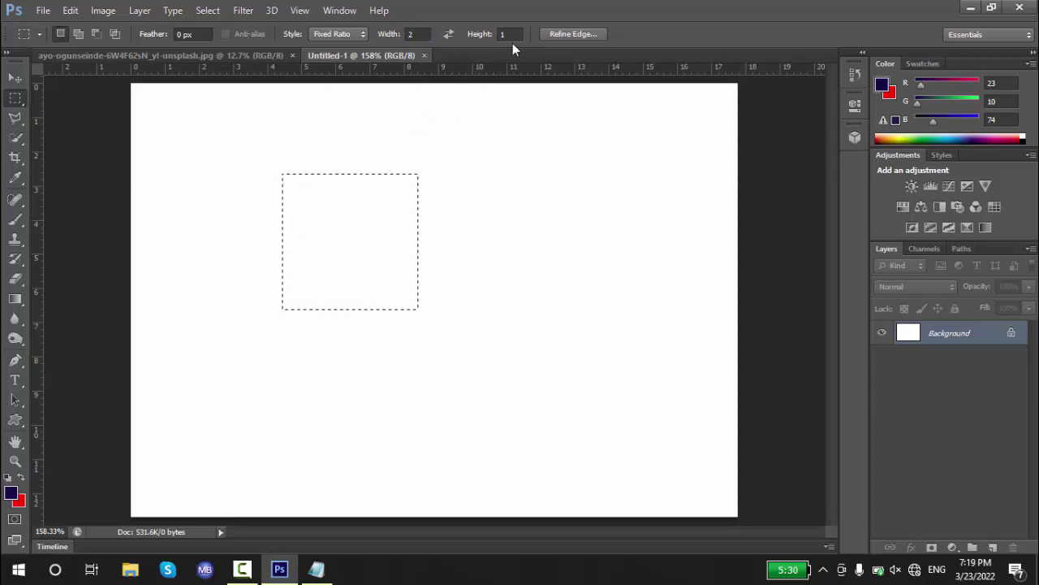
{"action": "mouse_move", "coordinate": [504, 49]}
{"action": "left_mouse_down"}
{"action": "mouse_move", "coordinate": [506, 39]}
{"action": "mouse_move", "coordinate": [539, 55]}
{"action": "left_mouse_up"}
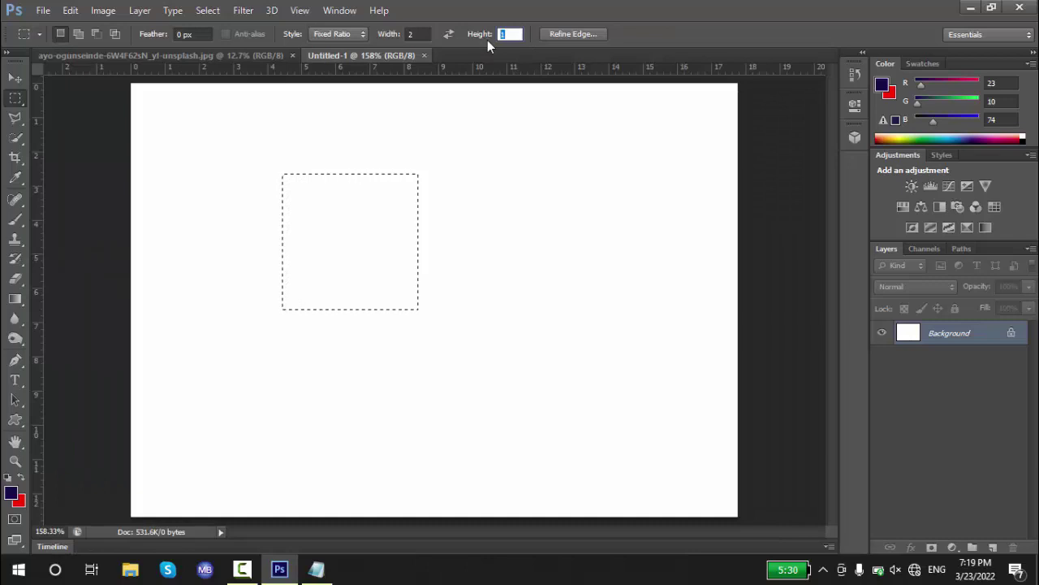
{"action": "type", "text": "4"}
{"action": "key", "text": "Return"}
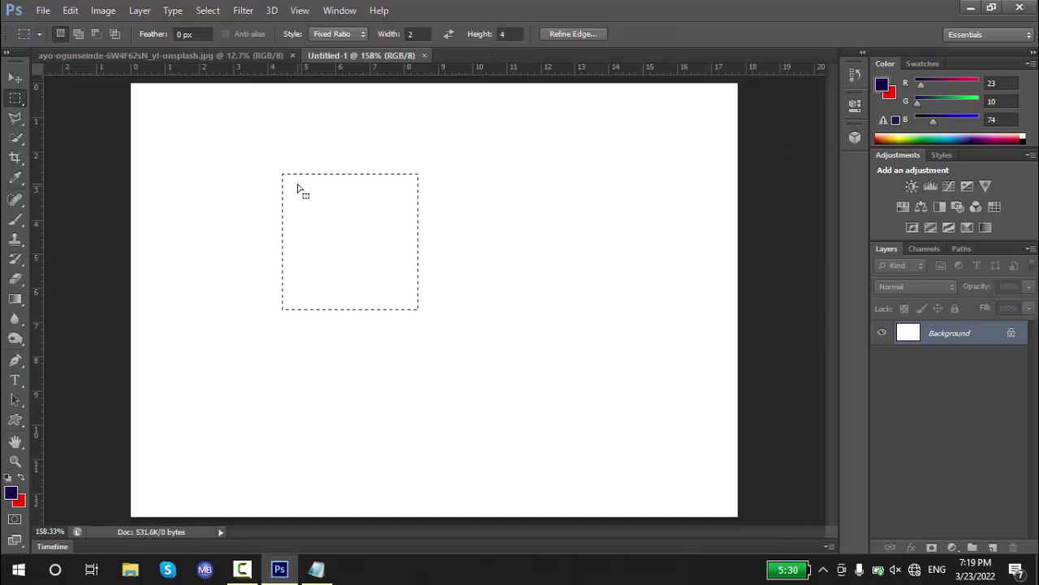
{"action": "left_click", "coordinate": [297, 187]}
{"action": "left_click_drag", "start_coordinate": [231, 150], "coordinate": [537, 501]}
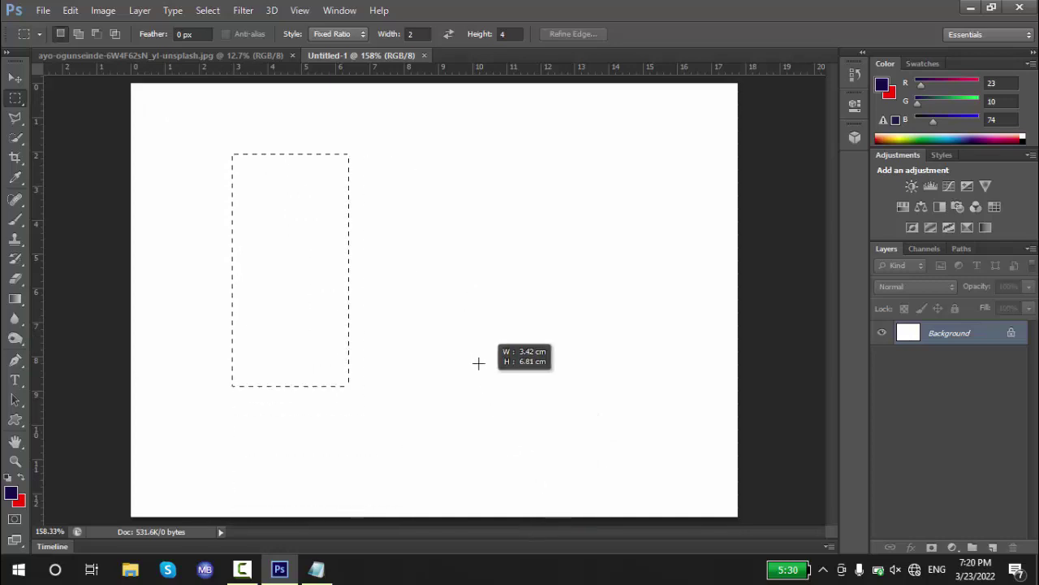
{"action": "mouse_move", "coordinate": [537, 501]}
{"action": "left_mouse_down"}
{"action": "mouse_move", "coordinate": [672, 410]}
{"action": "mouse_move", "coordinate": [997, 470]}
{"action": "mouse_move", "coordinate": [687, 313]}
{"action": "mouse_move", "coordinate": [724, 346]}
{"action": "mouse_move", "coordinate": [569, 116]}
{"action": "mouse_move", "coordinate": [842, 436]}
{"action": "mouse_move", "coordinate": [576, 273]}
{"action": "mouse_move", "coordinate": [696, 398]}
{"action": "mouse_move", "coordinate": [512, 332]}
{"action": "mouse_move", "coordinate": [467, 302]}
{"action": "left_mouse_up"}
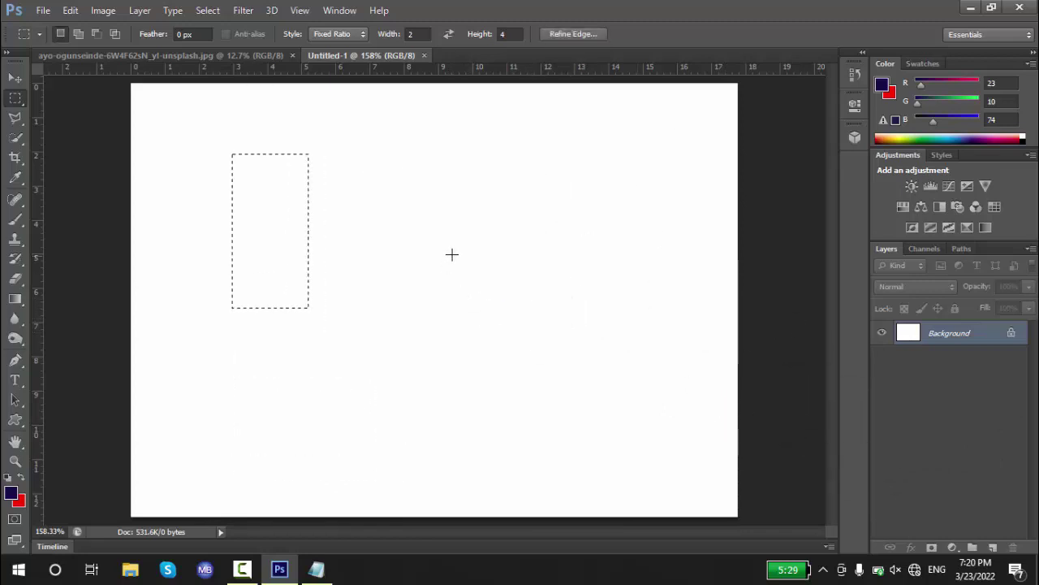
Switch to Fixed Size and place a 64 px, then a 100 × 100 px square selection
{"action": "left_click", "coordinate": [325, 34]}
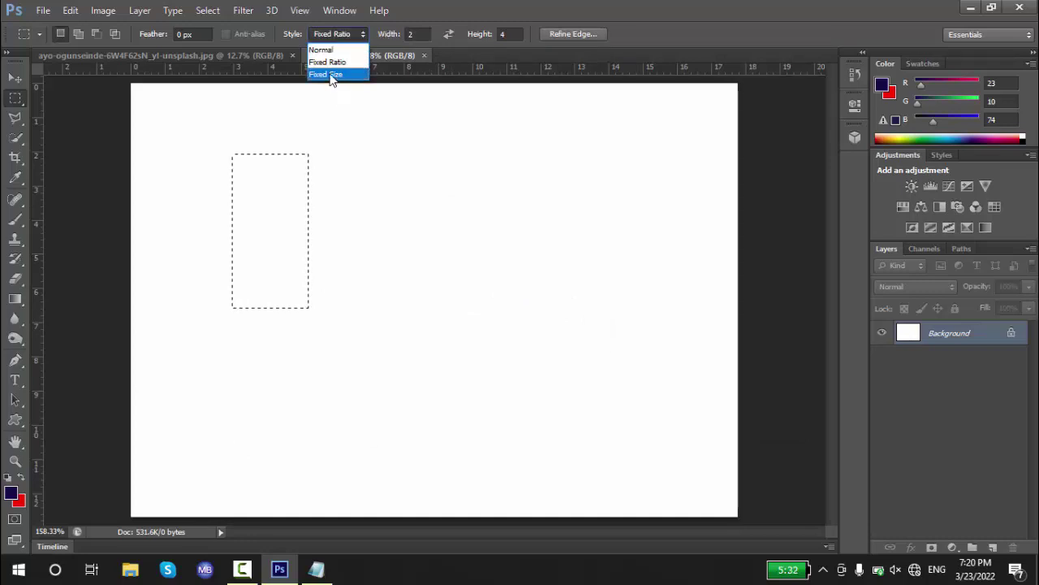
{"action": "left_click", "coordinate": [331, 74]}
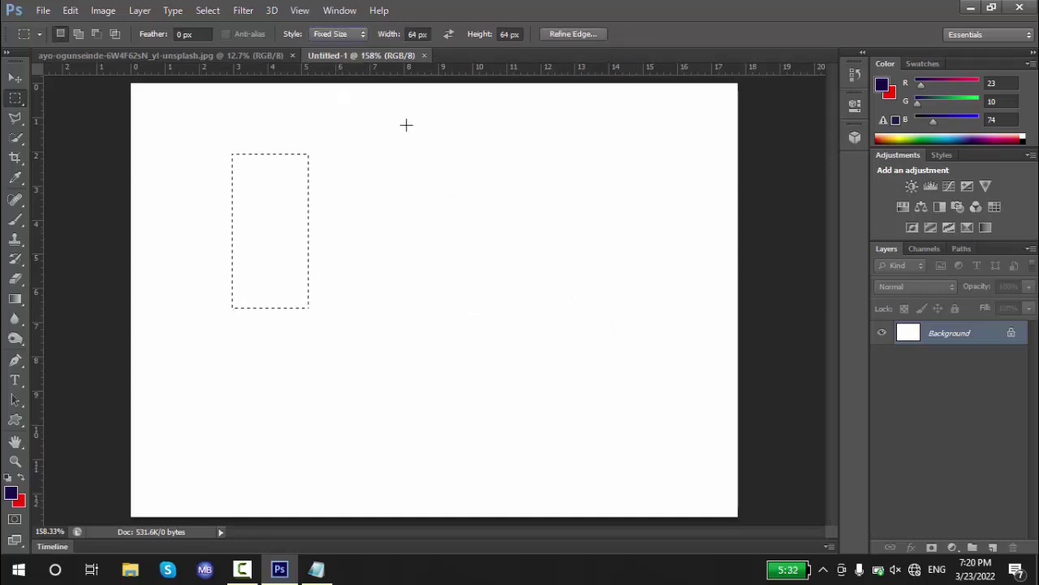
{"action": "left_click_drag", "start_coordinate": [390, 175], "coordinate": [462, 284]}
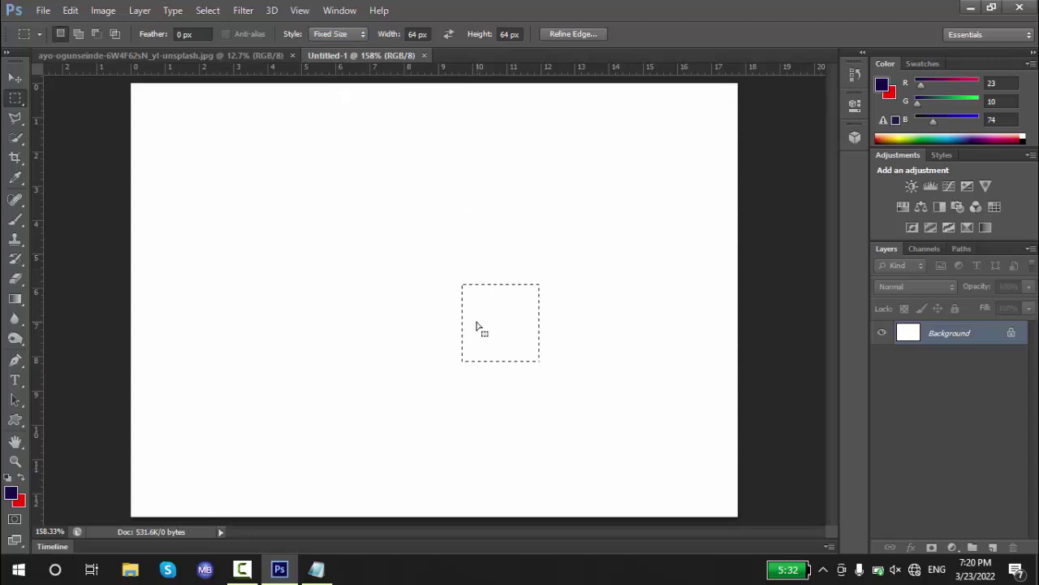
{"action": "mouse_move", "coordinate": [277, 225]}
{"action": "left_mouse_down"}
{"action": "mouse_move", "coordinate": [560, 186]}
{"action": "mouse_move", "coordinate": [365, 203]}
{"action": "mouse_move", "coordinate": [357, 238]}
{"action": "mouse_move", "coordinate": [358, 214]}
{"action": "left_mouse_up"}
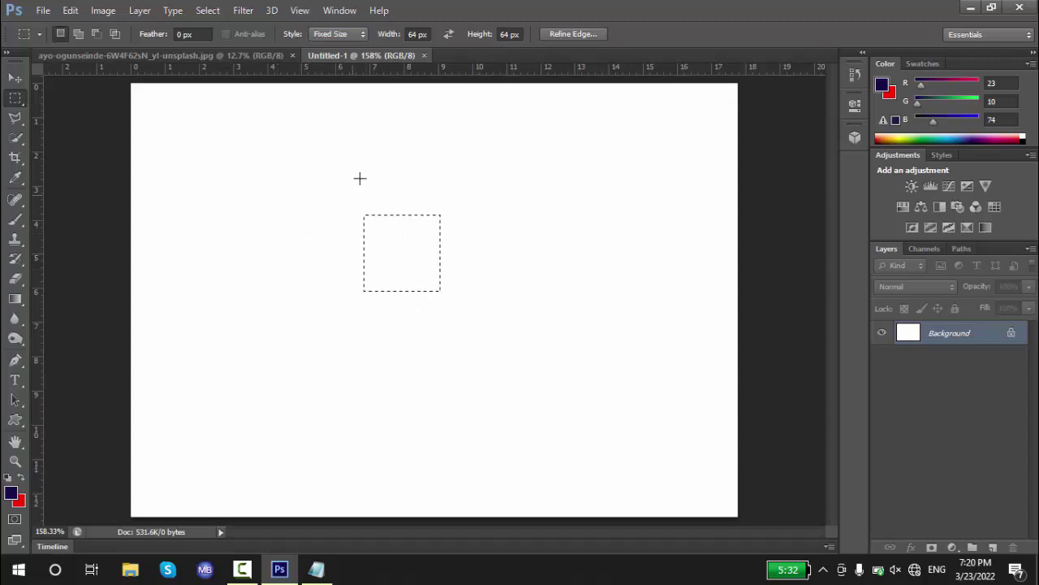
{"action": "left_click", "coordinate": [416, 34]}
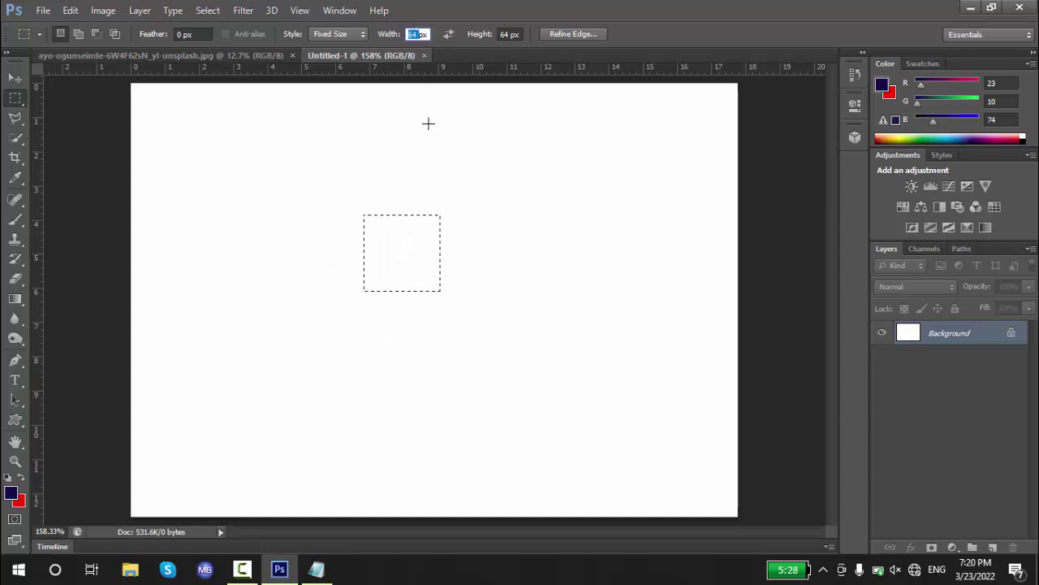
{"action": "type", "text": "00"}
{"action": "key", "text": "Tab"}
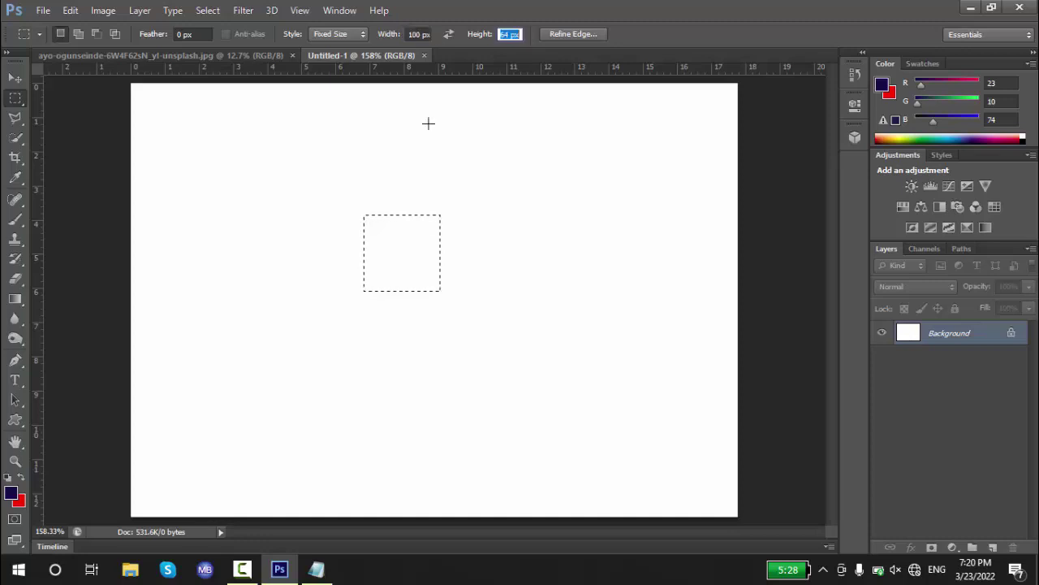
{"action": "type", "text": "100"}
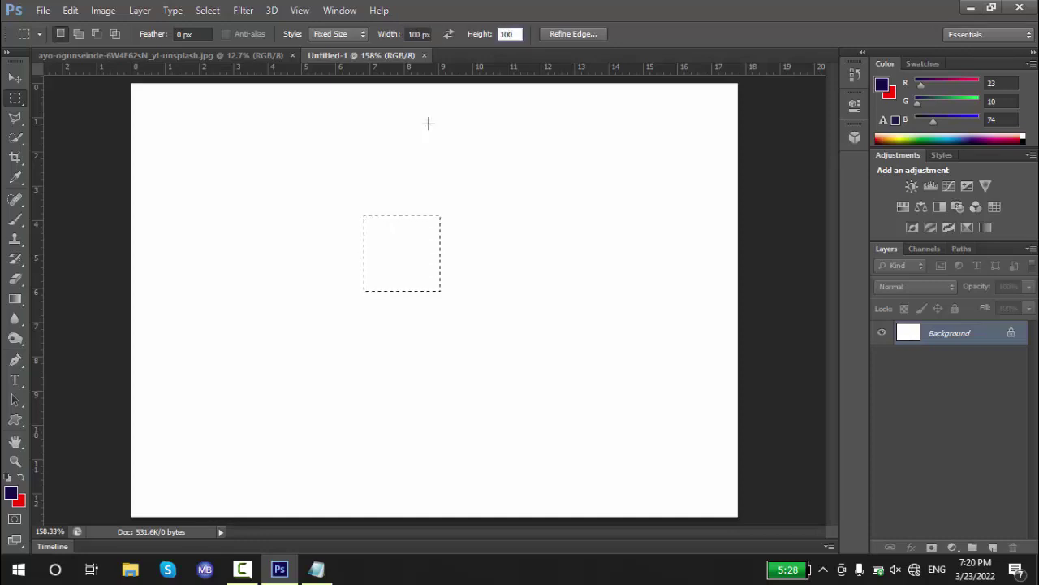
{"action": "key", "text": "Return"}
{"action": "left_click_drag", "start_coordinate": [374, 299], "coordinate": [359, 270]}
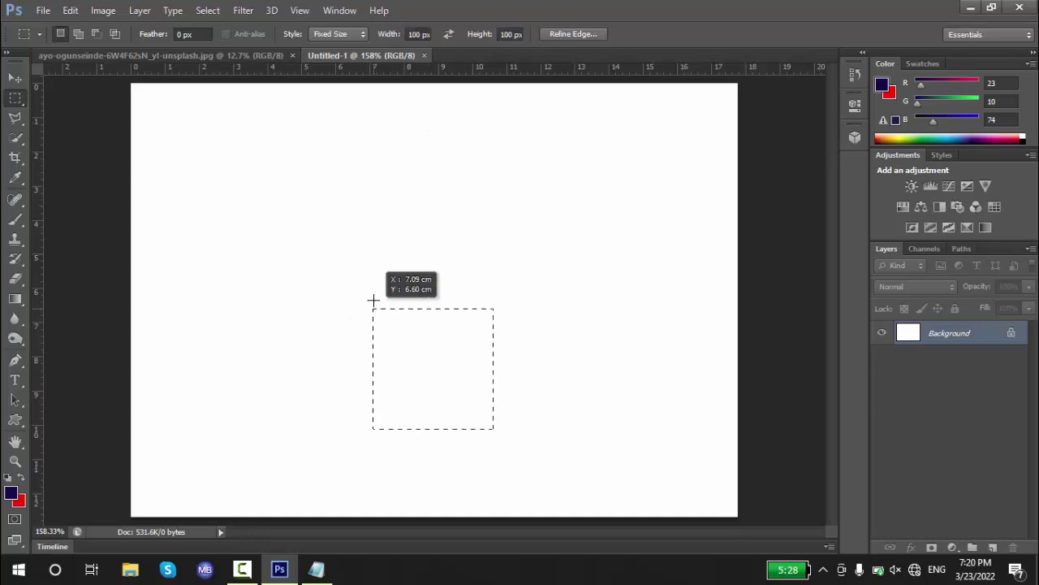
Set the fixed size to 400 × 400 px and position a large square selection
{"action": "left_click", "coordinate": [413, 33]}
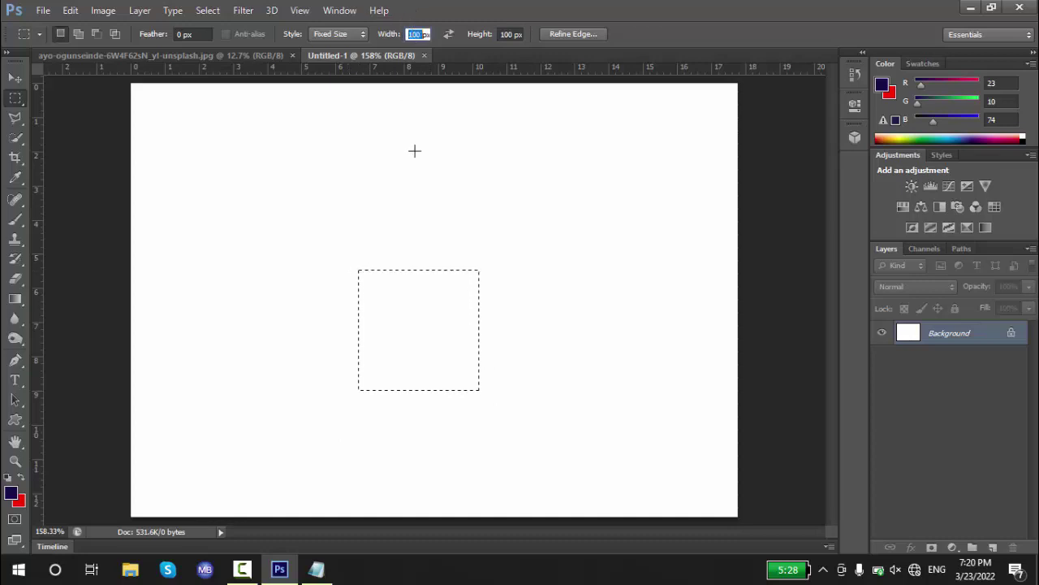
{"action": "type", "text": "400"}
{"action": "key", "text": "Tab"}
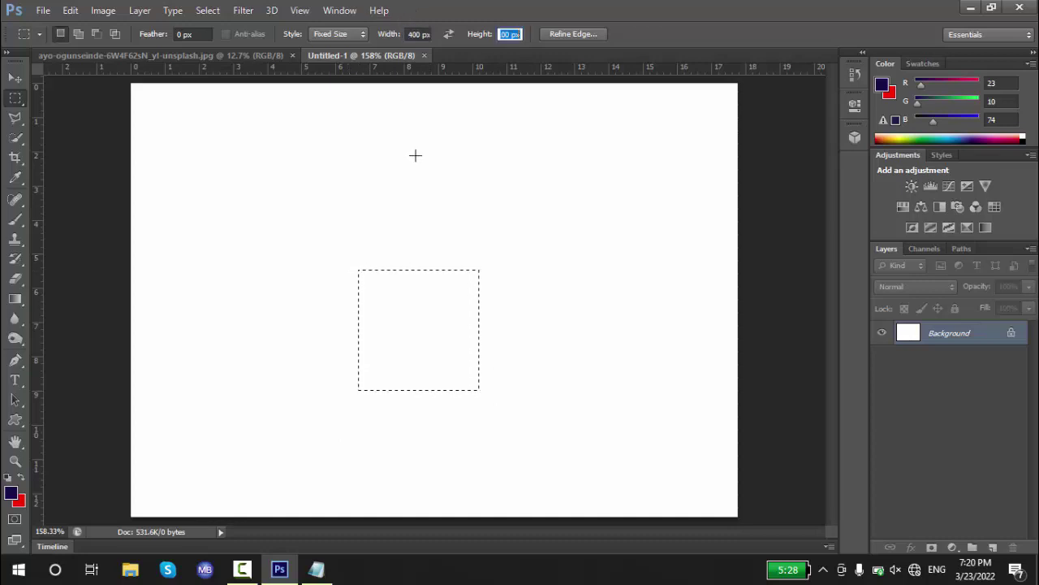
{"action": "type", "text": "400"}
{"action": "key", "text": "Return"}
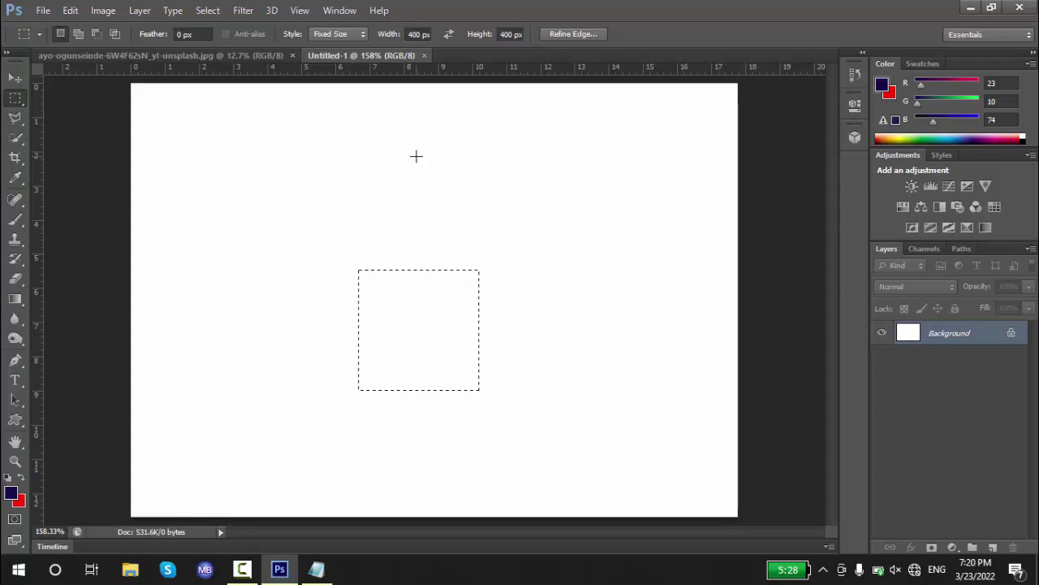
{"action": "left_click", "coordinate": [320, 129]}
{"action": "mouse_move", "coordinate": [328, 227]}
{"action": "left_mouse_down"}
{"action": "mouse_move", "coordinate": [436, 285]}
{"action": "mouse_move", "coordinate": [320, 212]}
{"action": "left_mouse_up"}
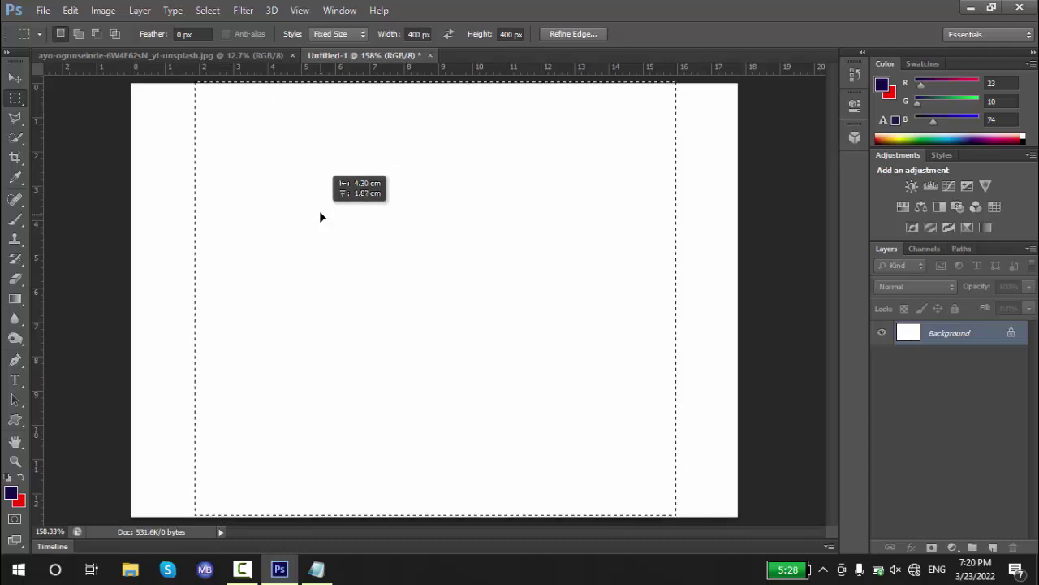
{"action": "left_click_drag", "start_coordinate": [320, 212], "coordinate": [325, 213]}
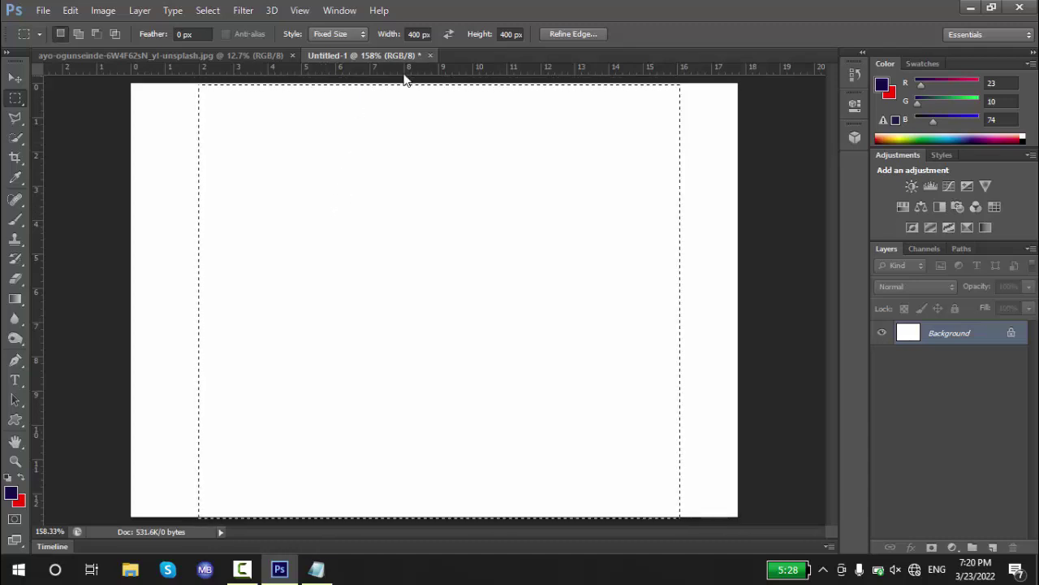
Deselect, reset the fixed size to 100 px, then place and clear a square selection
{"action": "left_click", "coordinate": [414, 34]}
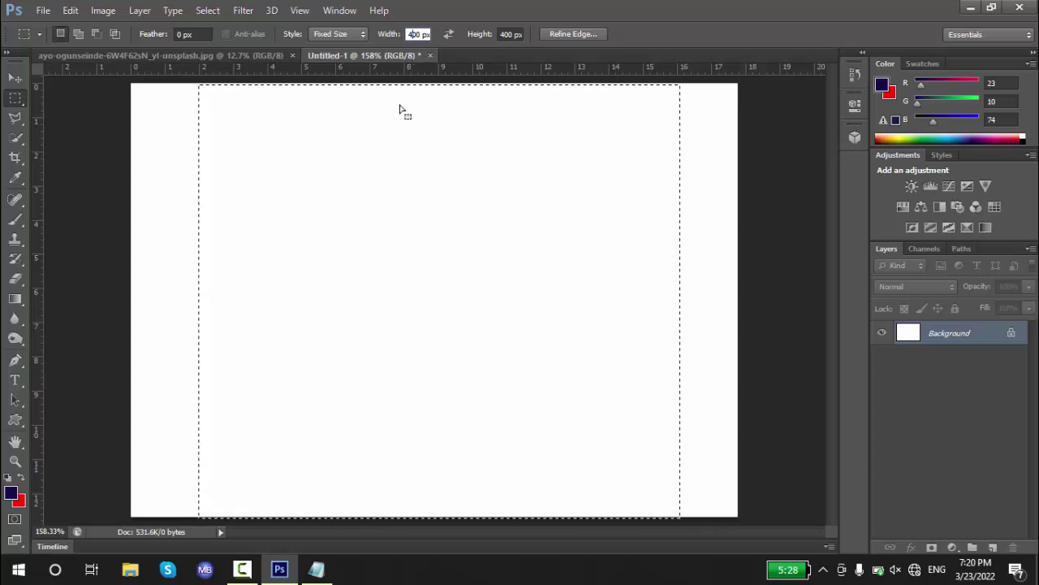
{"action": "key", "text": "ctrl+d"}
{"action": "left_click", "coordinate": [417, 33]}
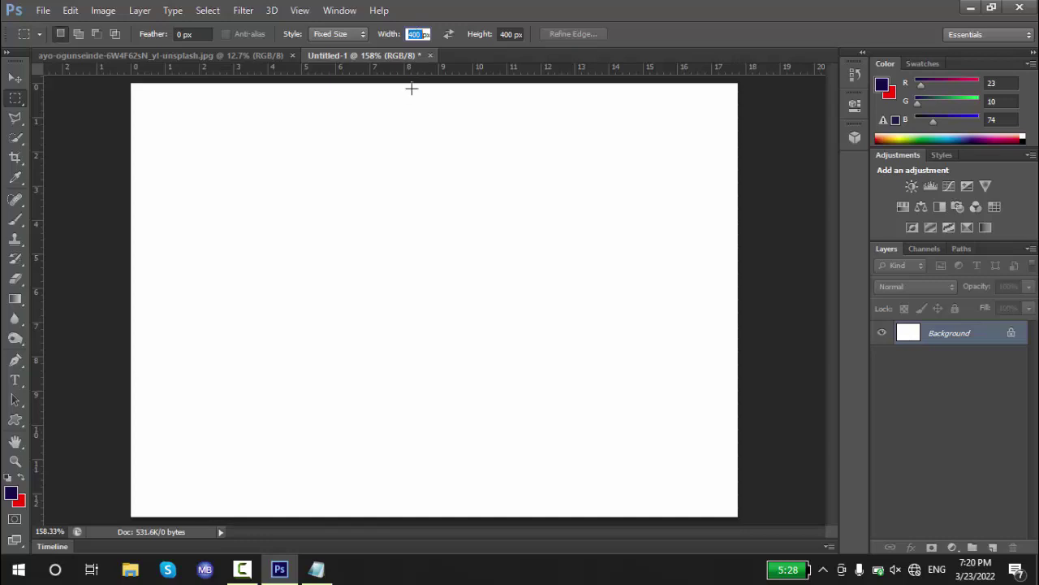
{"action": "type", "text": "10"}
{"action": "key", "text": "Tab"}
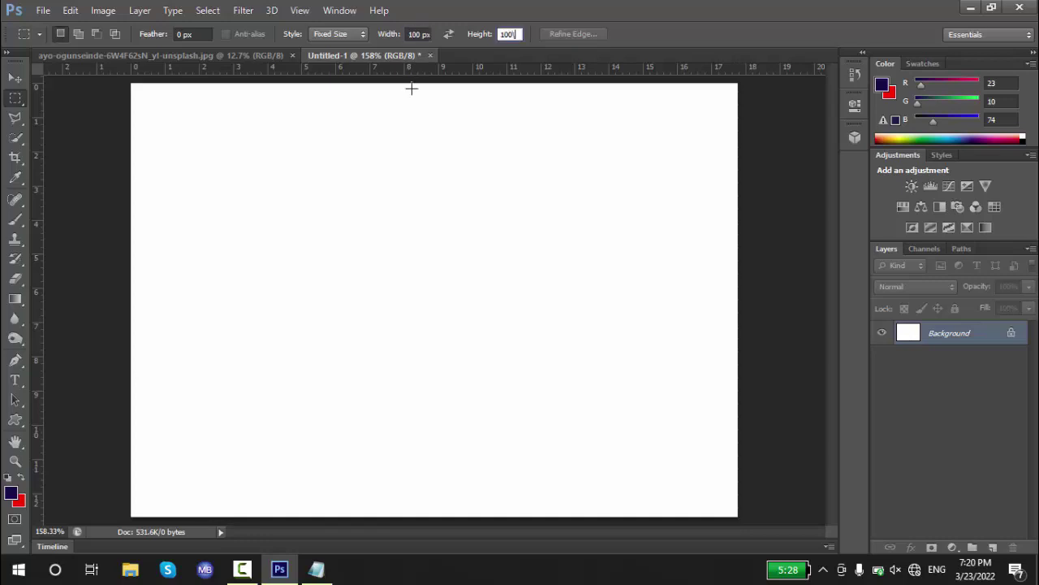
{"action": "key", "text": "Tab"}
{"action": "type", "text": "100"}
{"action": "left_click", "coordinate": [291, 199]}
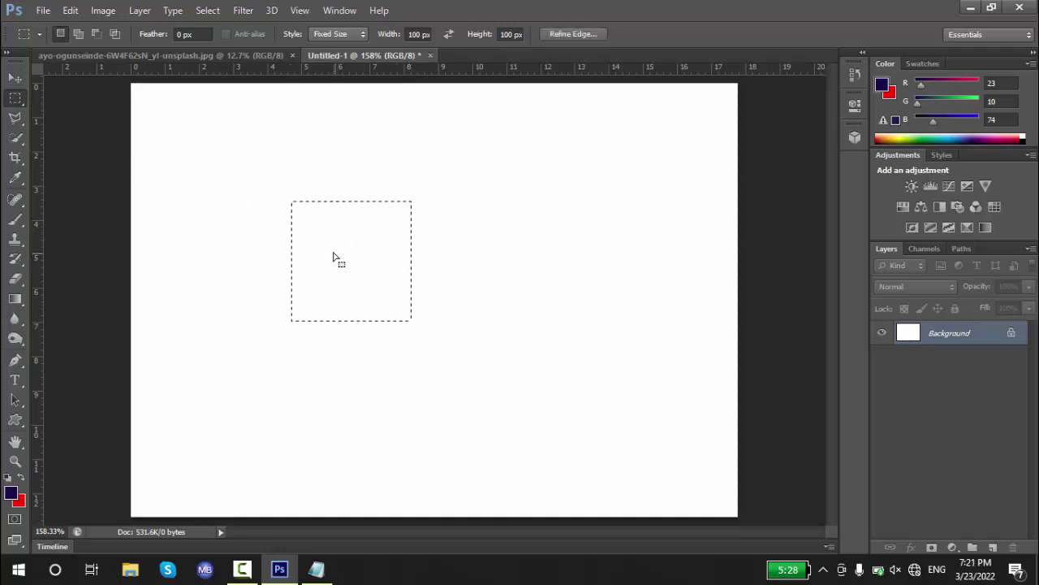
{"action": "left_click", "coordinate": [15, 78]}
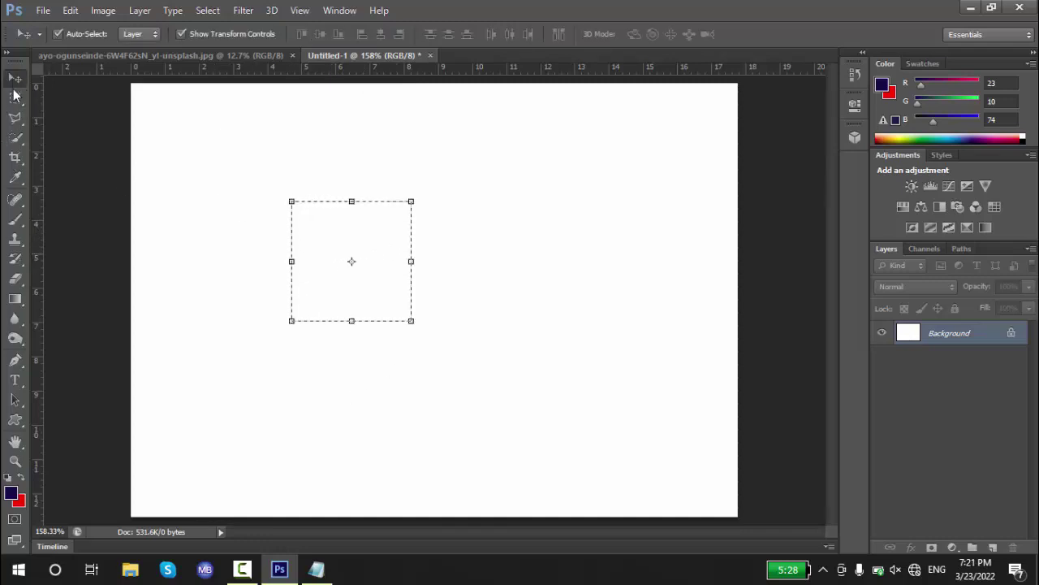
{"action": "left_click", "coordinate": [15, 97]}
{"action": "key", "text": "ctrl+d"}
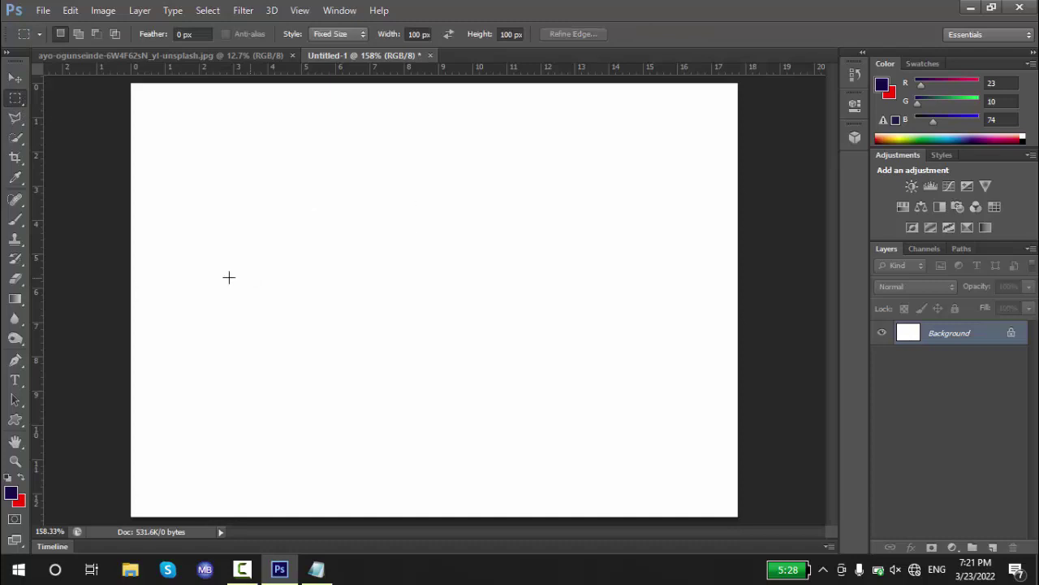
{"action": "right_click", "coordinate": [17, 106]}
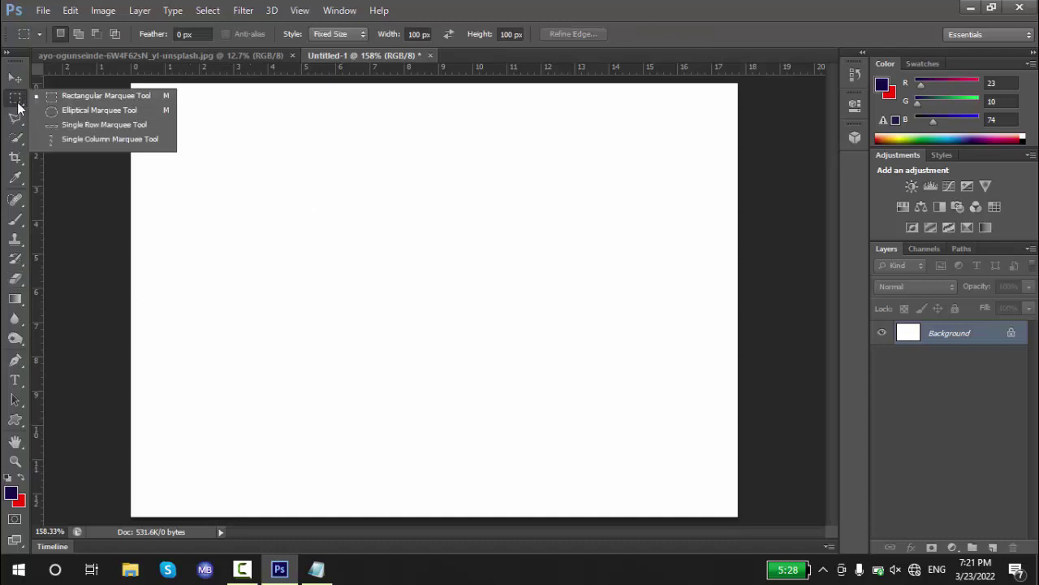
{"action": "left_click", "coordinate": [72, 97]}
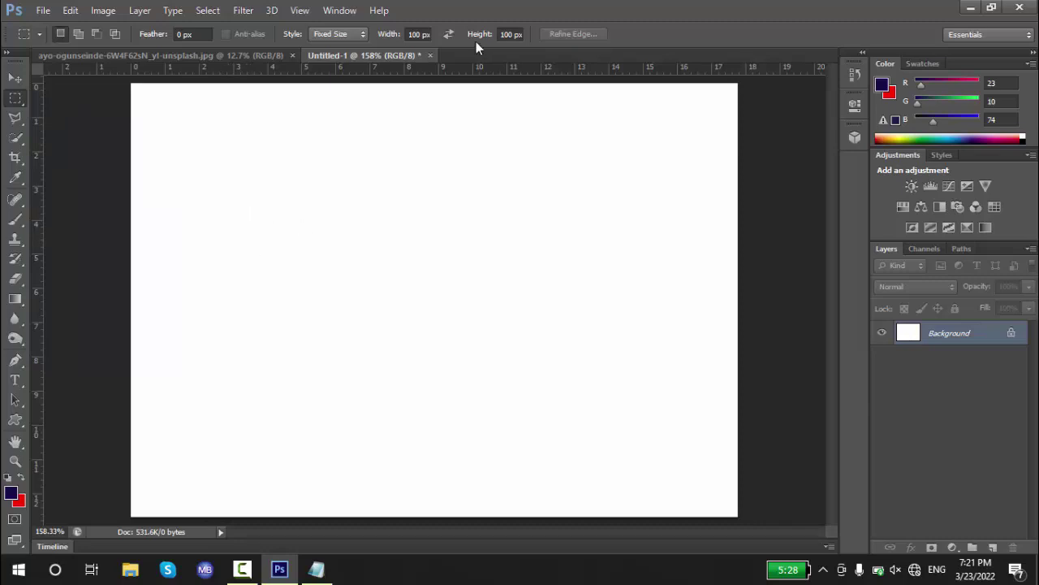
Switch to Normal style, draw and discard a large rectangle, then close Untitled-1
{"action": "left_click", "coordinate": [337, 39]}
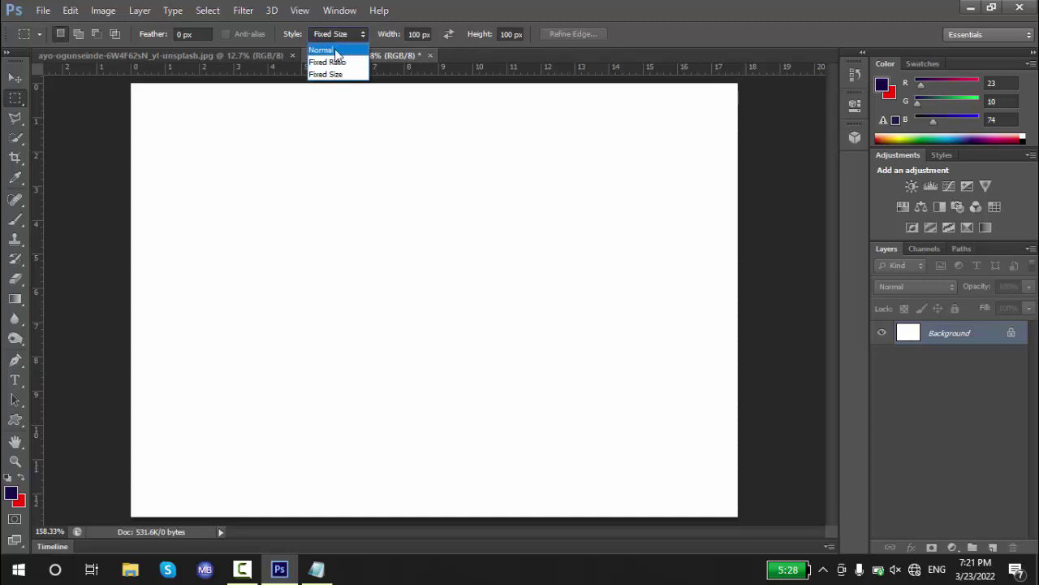
{"action": "left_click", "coordinate": [336, 49]}
{"action": "mouse_move", "coordinate": [255, 198]}
{"action": "left_mouse_down"}
{"action": "mouse_move", "coordinate": [411, 469]}
{"action": "mouse_move", "coordinate": [901, 337]}
{"action": "mouse_move", "coordinate": [608, 155]}
{"action": "mouse_move", "coordinate": [420, 343]}
{"action": "mouse_move", "coordinate": [397, 323]}
{"action": "mouse_move", "coordinate": [670, 401]}
{"action": "mouse_move", "coordinate": [609, 450]}
{"action": "left_mouse_up"}
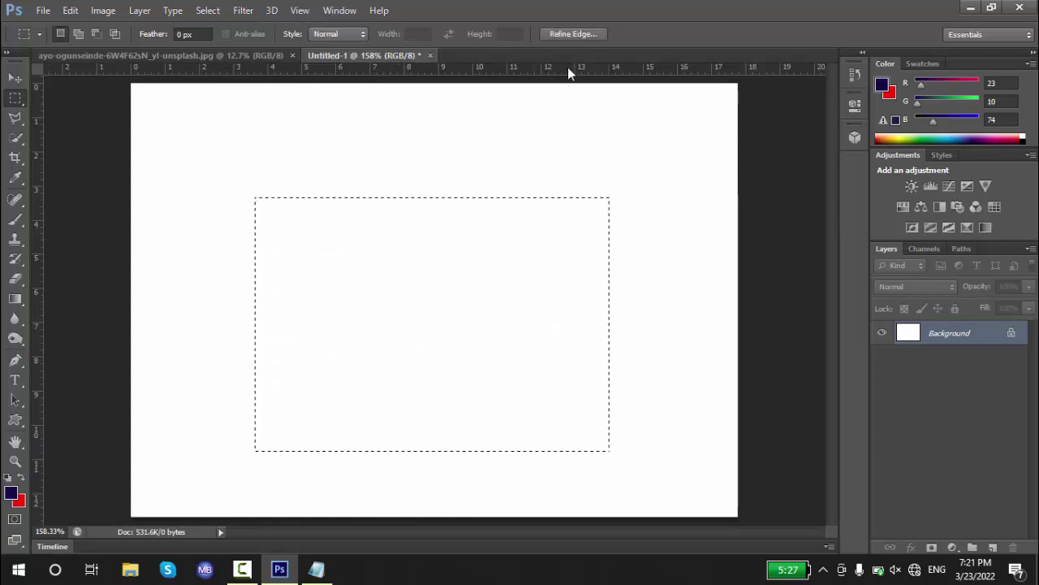
{"action": "left_click", "coordinate": [562, 31]}
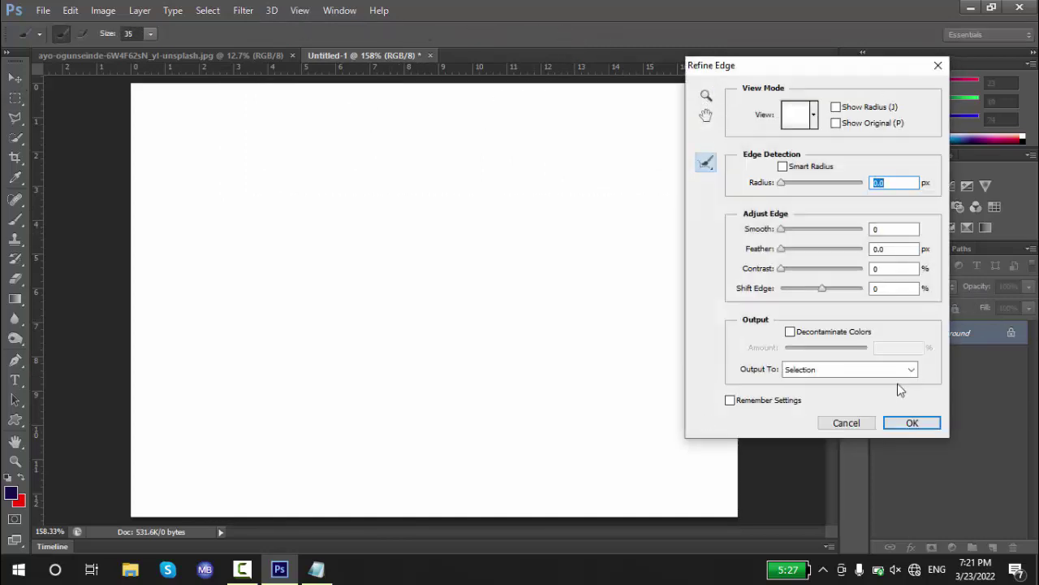
{"action": "left_click", "coordinate": [845, 423]}
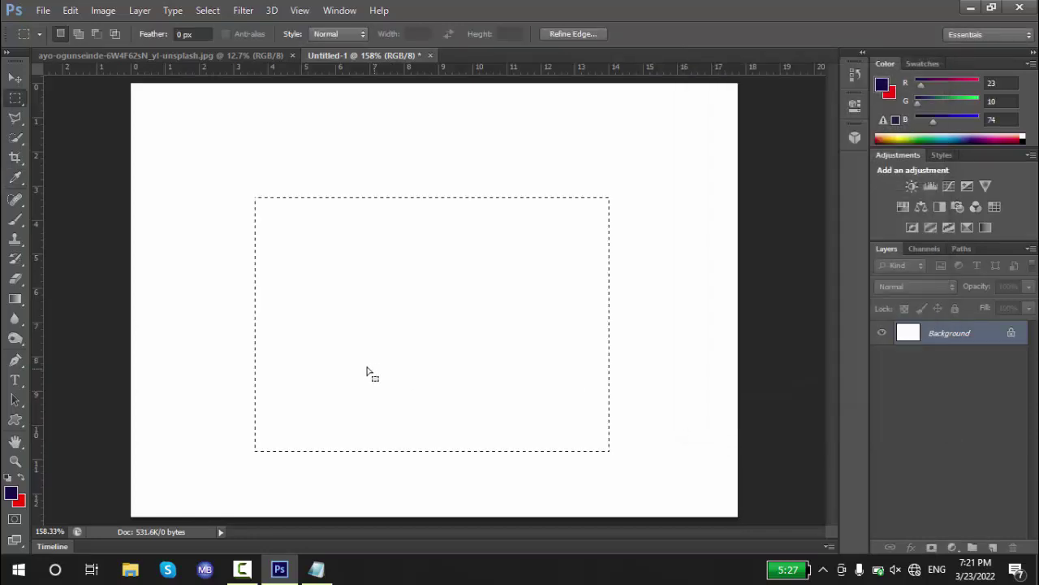
{"action": "left_click", "coordinate": [340, 303]}
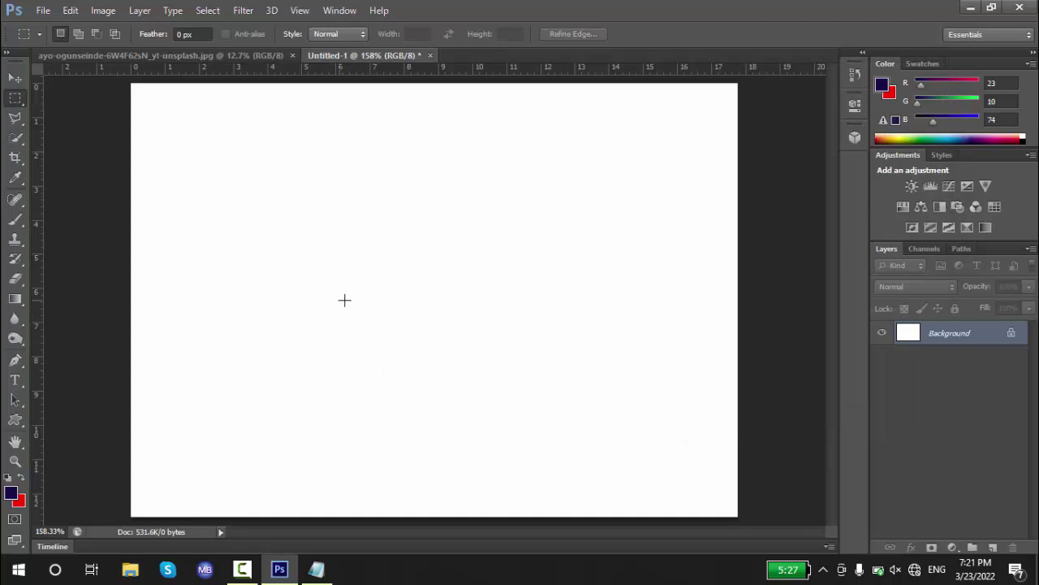
{"action": "left_click", "coordinate": [431, 55]}
Discard Untitled-1, draw an elliptical selection around the woman's head, and add Layer 1
{"action": "left_click", "coordinate": [522, 225]}
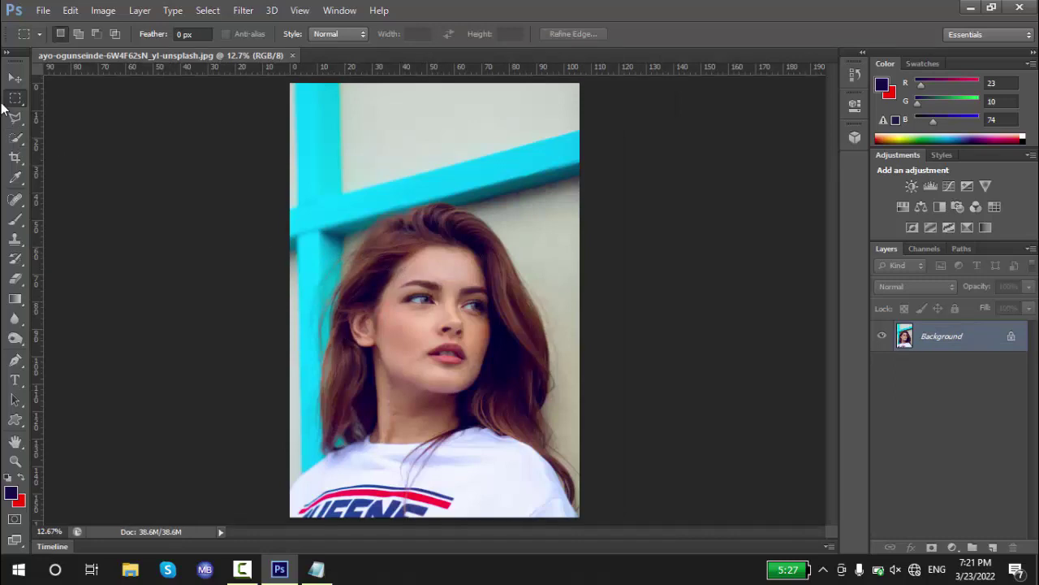
{"action": "right_click", "coordinate": [11, 105]}
{"action": "left_click", "coordinate": [79, 109]}
{"action": "left_click_drag", "start_coordinate": [317, 106], "coordinate": [538, 499]}
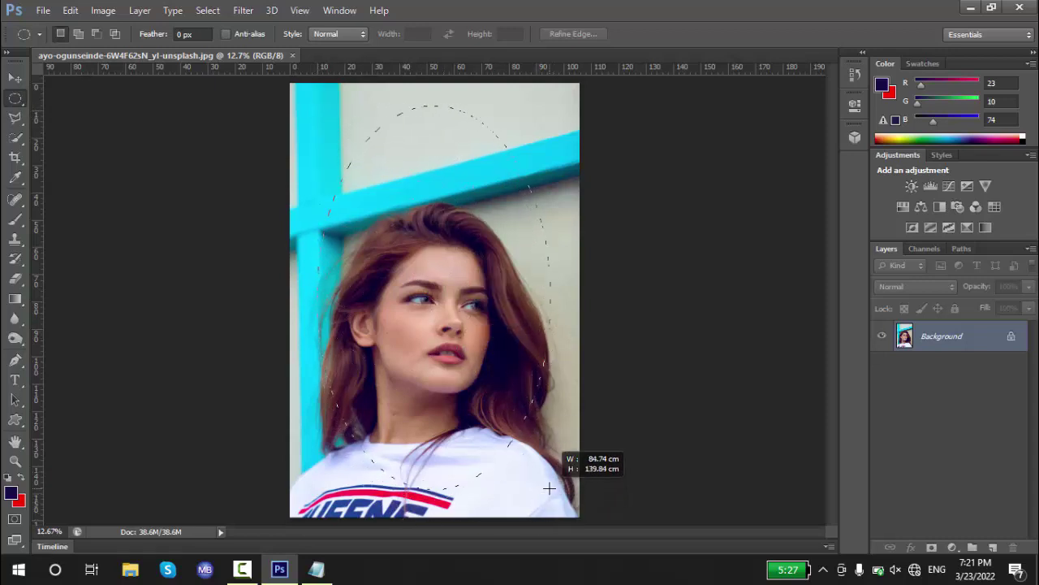
{"action": "left_click_drag", "start_coordinate": [538, 499], "coordinate": [559, 482]}
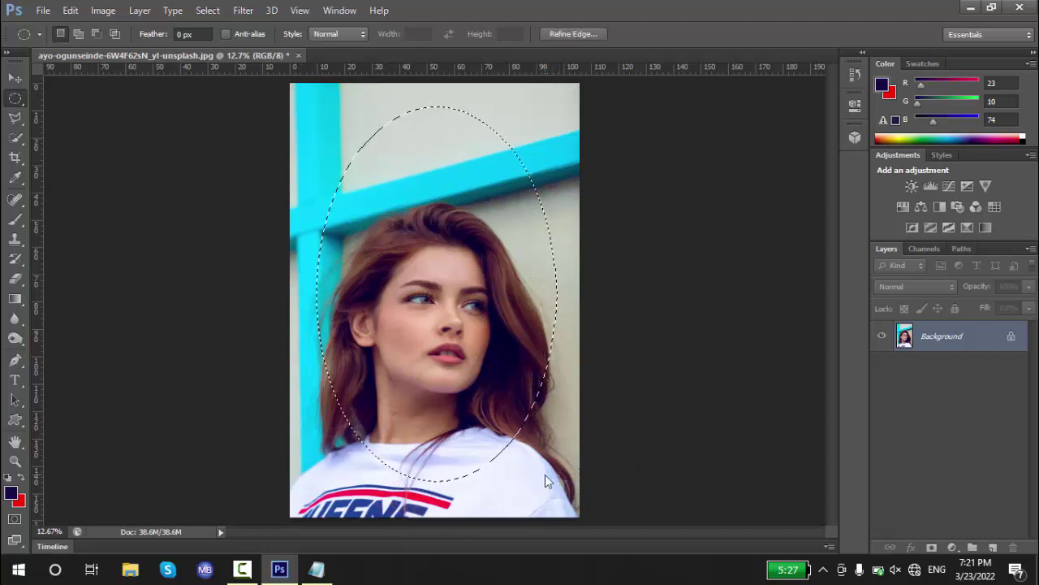
{"action": "key", "text": "Left"}
{"action": "key", "text": "Left"}
{"action": "key", "text": "Left"}
{"action": "key", "text": "Left"}
{"action": "key", "text": "Left"}
{"action": "key", "text": "Left"}
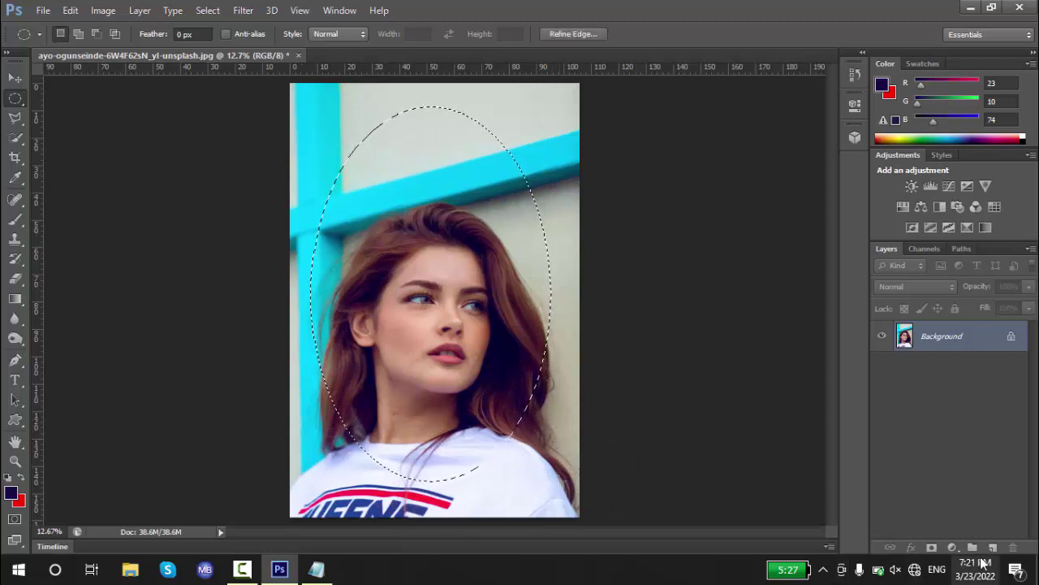
{"action": "left_click", "coordinate": [992, 547]}
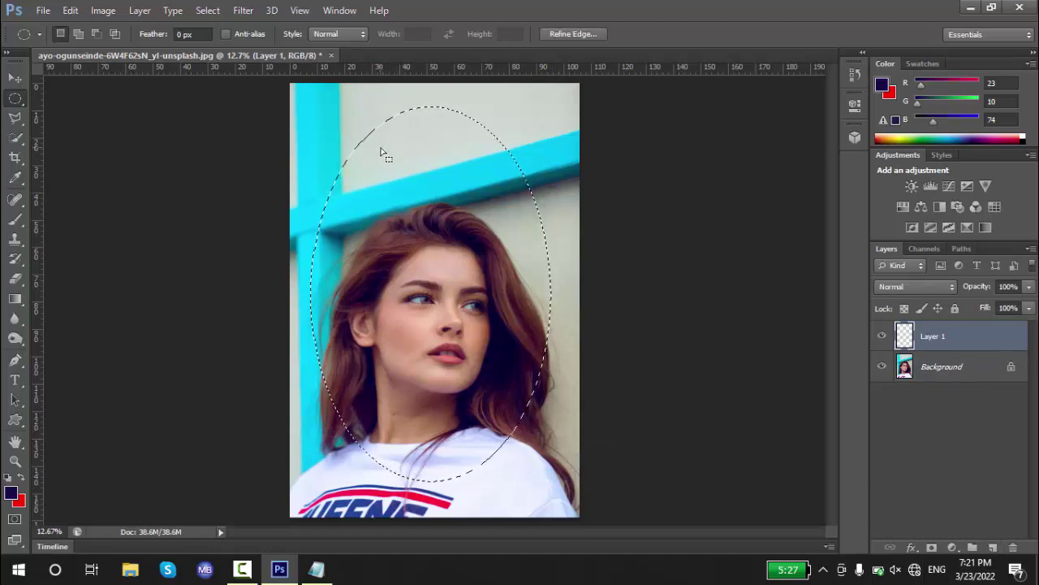
Invert the oval selection so everything outside the face is selected
{"action": "right_click", "coordinate": [431, 267]}
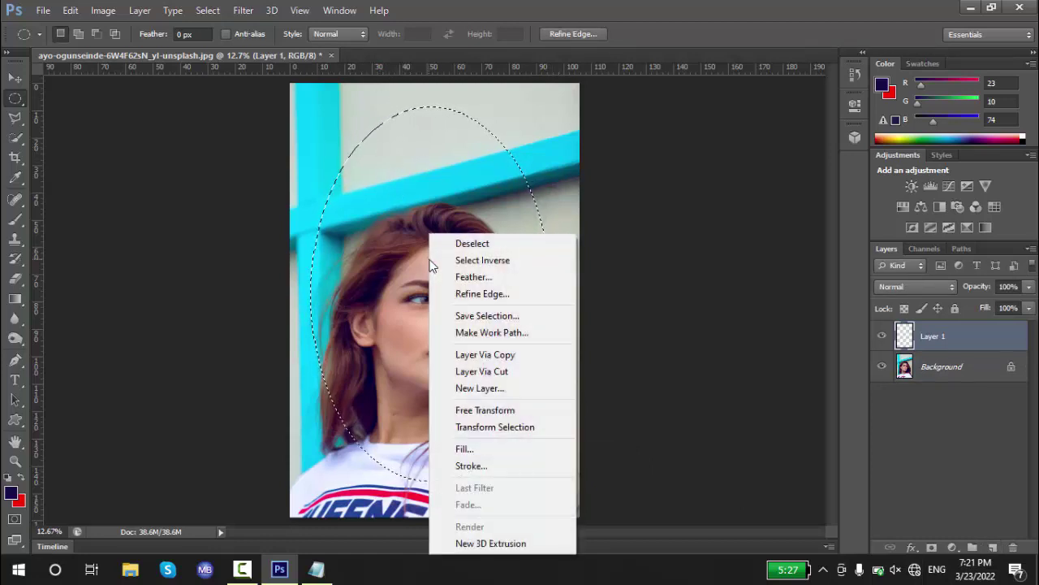
{"action": "left_click", "coordinate": [467, 260]}
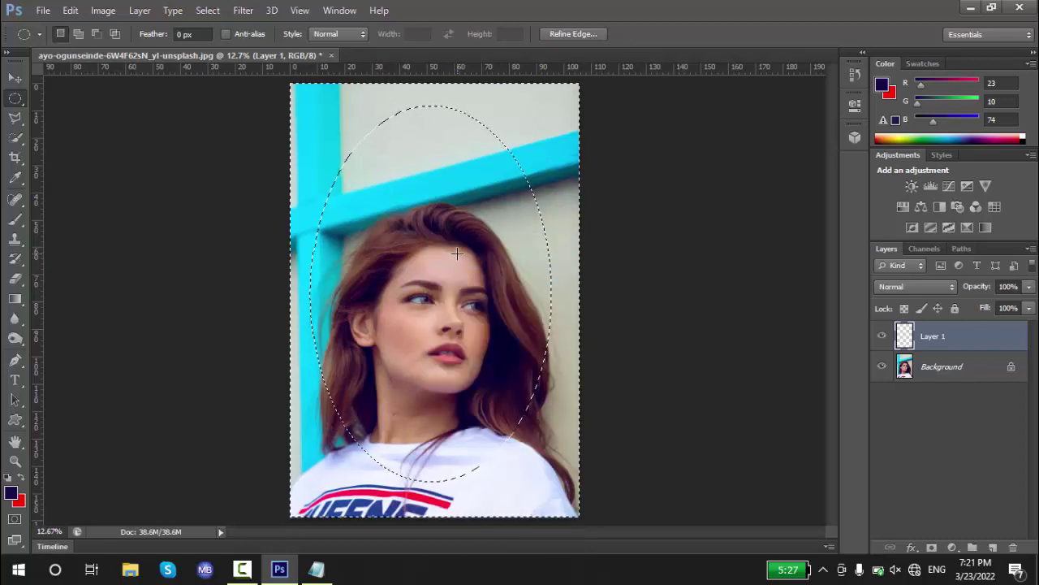
{"action": "key", "text": "ctrl+shift+i"}
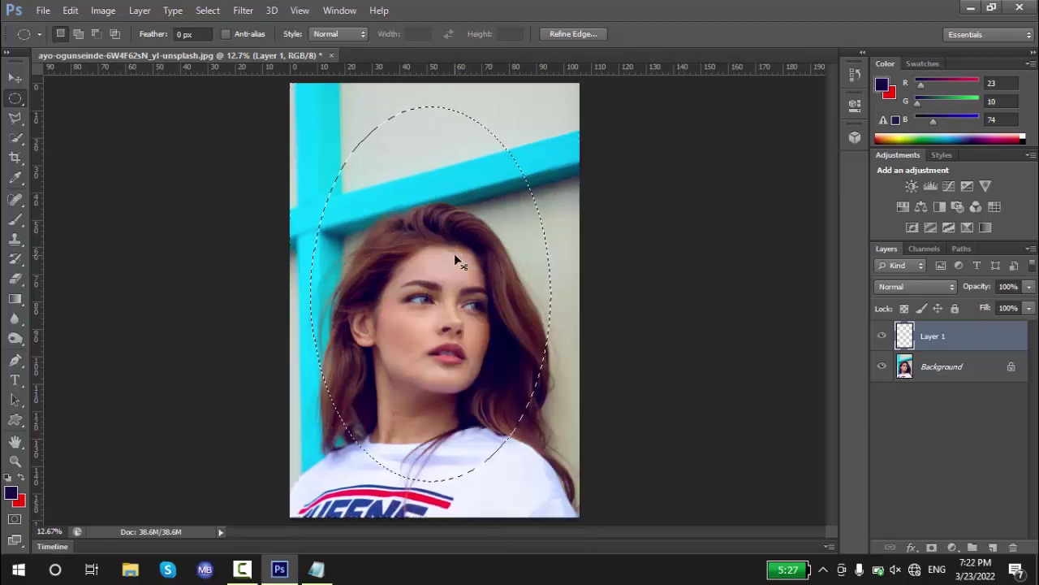
{"action": "key", "text": "ctrl+shift+i"}
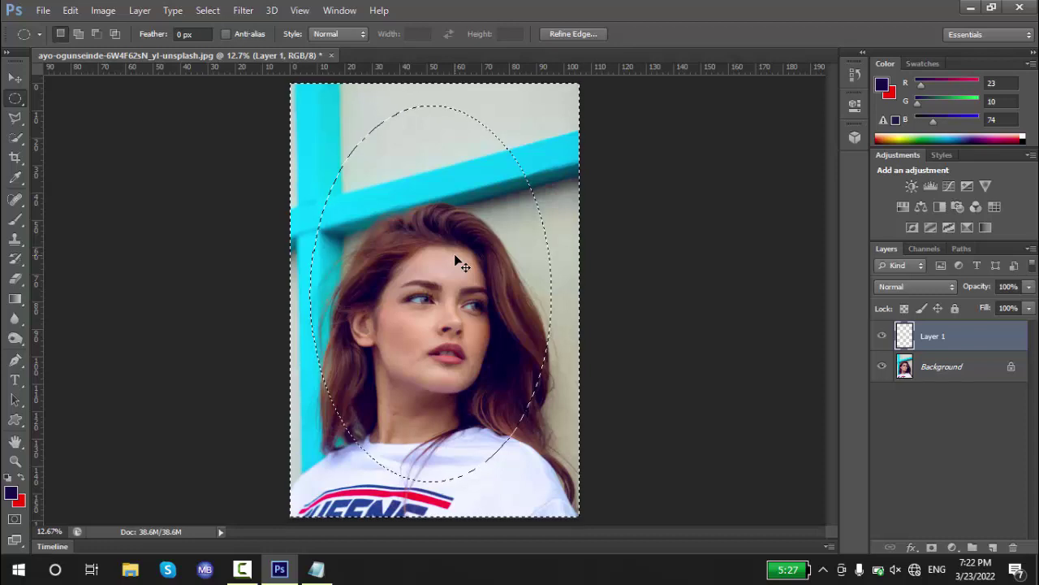
{"action": "key", "text": "ctrl+shift+i"}
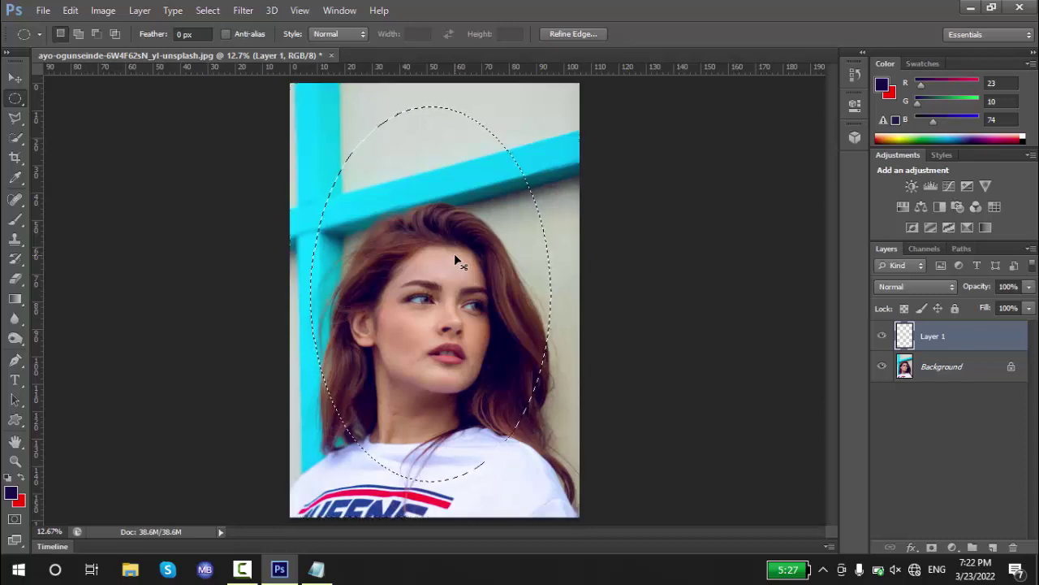
{"action": "key", "text": "ctrl+shift+i"}
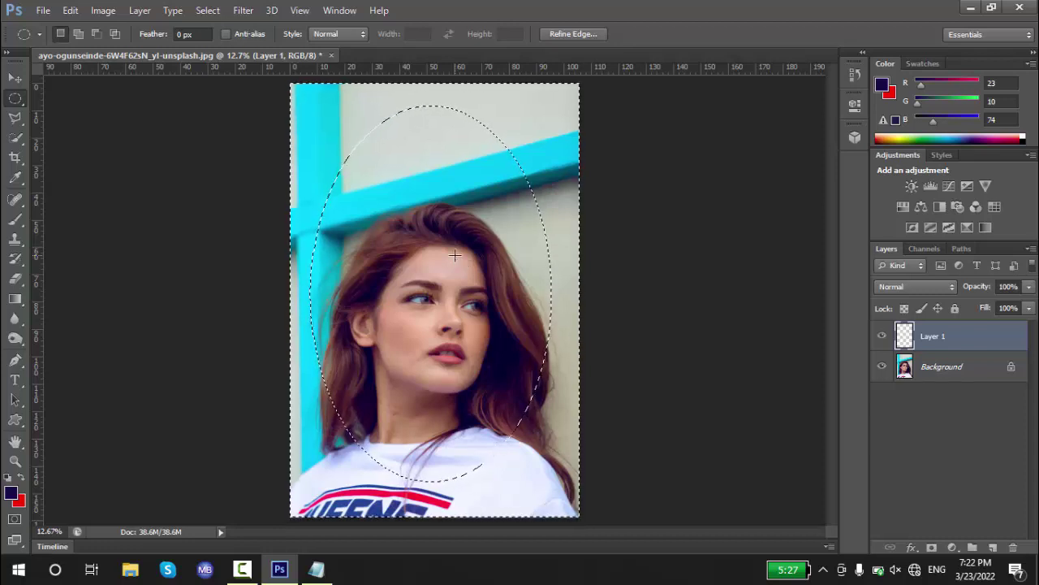
{"action": "left_click", "coordinate": [208, 11]}
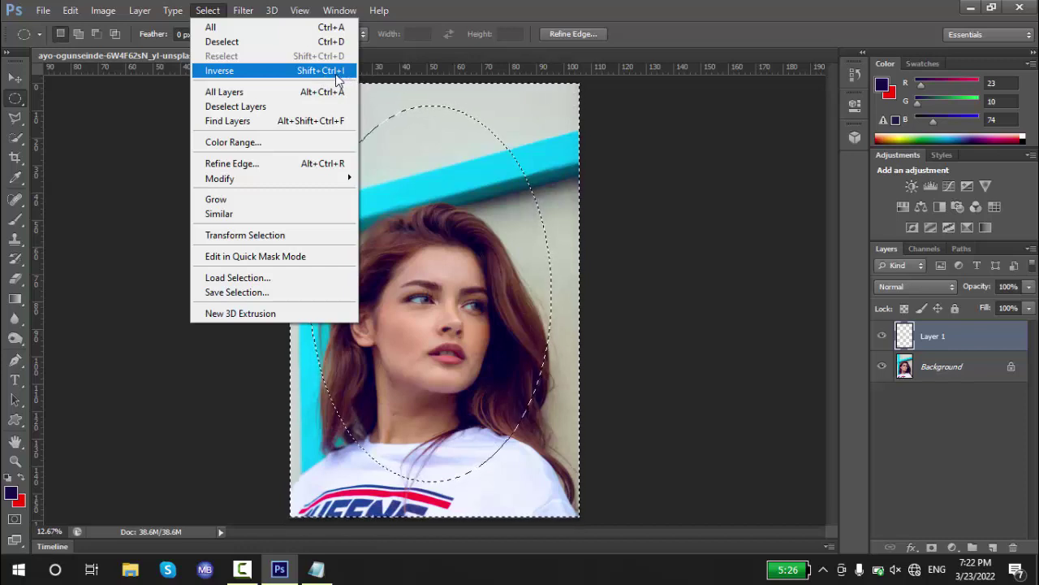
{"action": "left_click", "coordinate": [193, 369]}
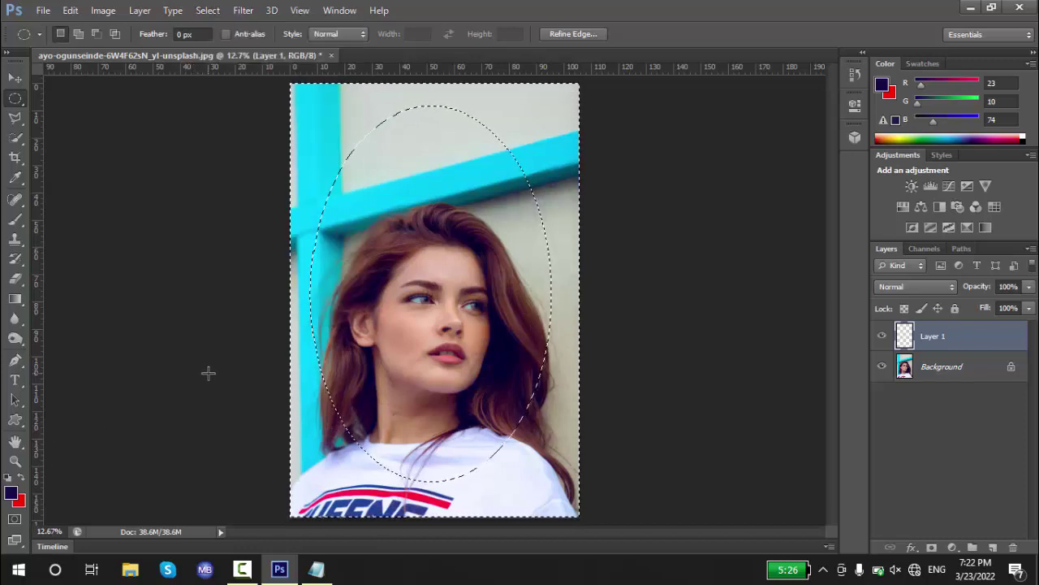
Feather the inverted selection by 500 px and fill it with the dark foreground colour
{"action": "right_click", "coordinate": [344, 122]}
{"action": "left_click", "coordinate": [376, 166]}
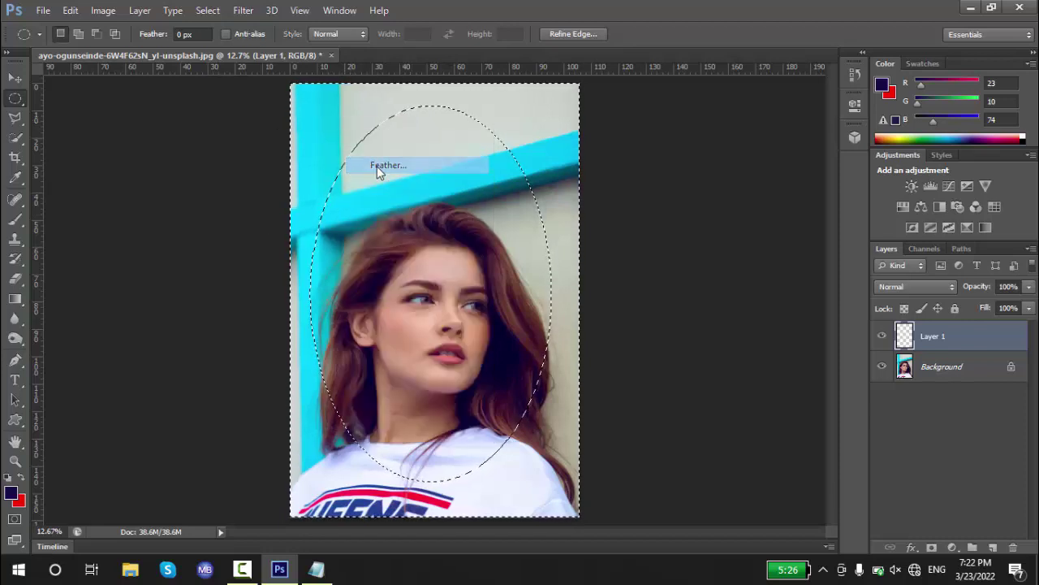
{"action": "left_click_drag", "start_coordinate": [358, 180], "coordinate": [432, 254]}
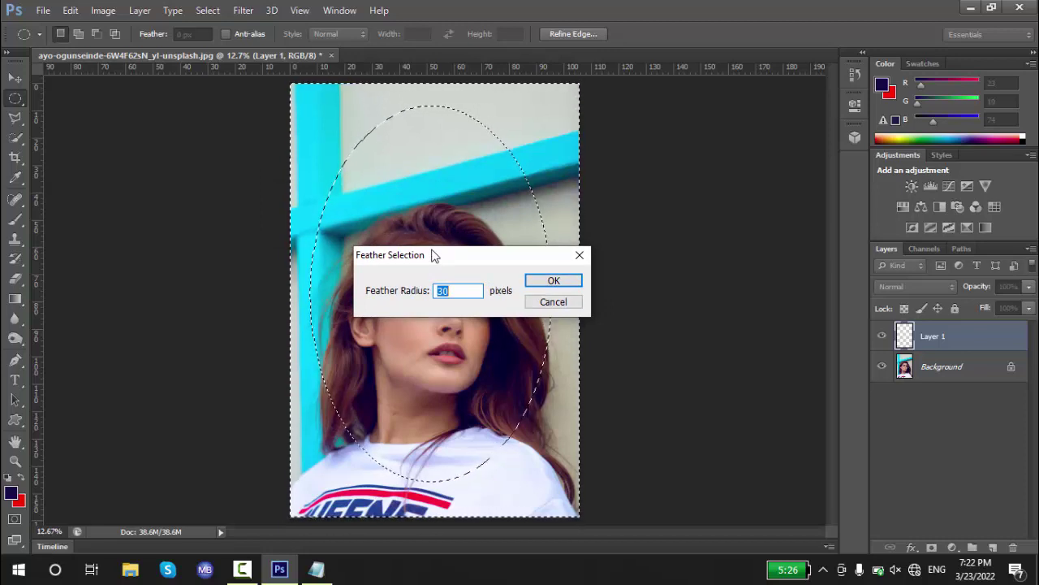
{"action": "type", "text": "500"}
{"action": "key", "text": "Return"}
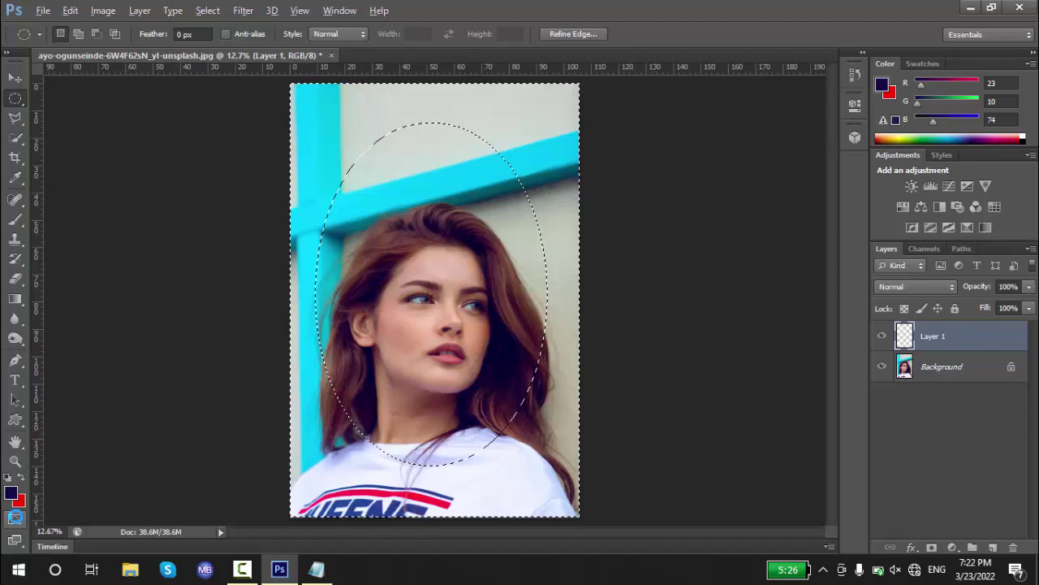
{"action": "key", "text": "alt+BackSpace"}
{"action": "key", "text": "ctrl+d"}
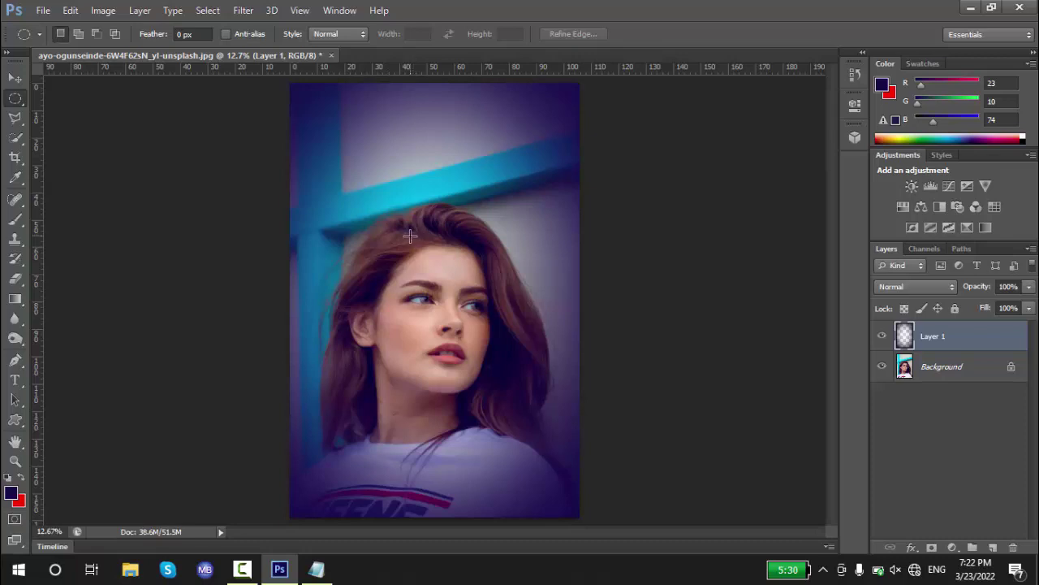
Lower Layer 1 opacity to 76%, reload its selection, and fill it with red
{"action": "left_click", "coordinate": [881, 333]}
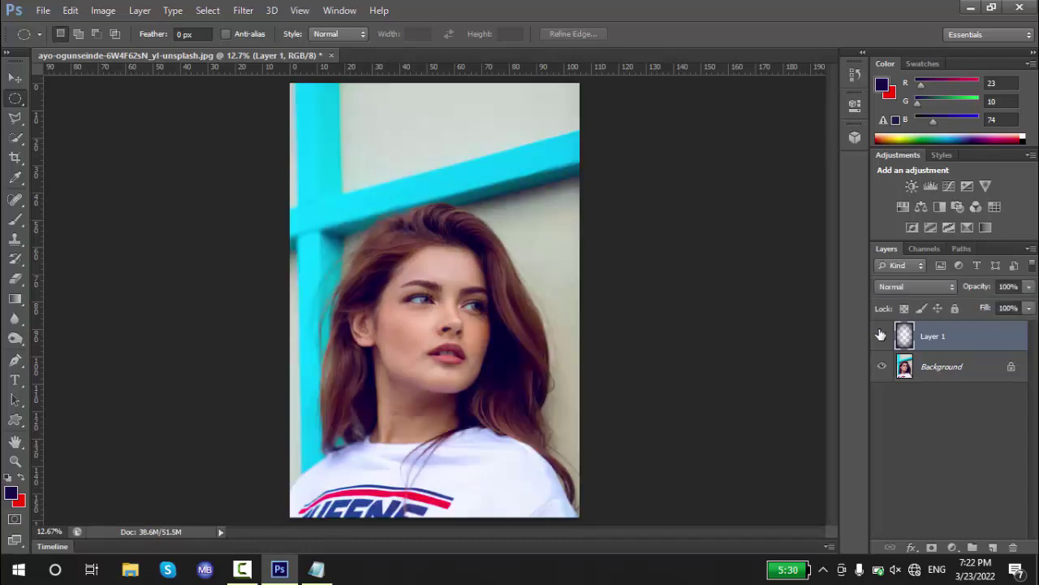
{"action": "left_click", "coordinate": [880, 336]}
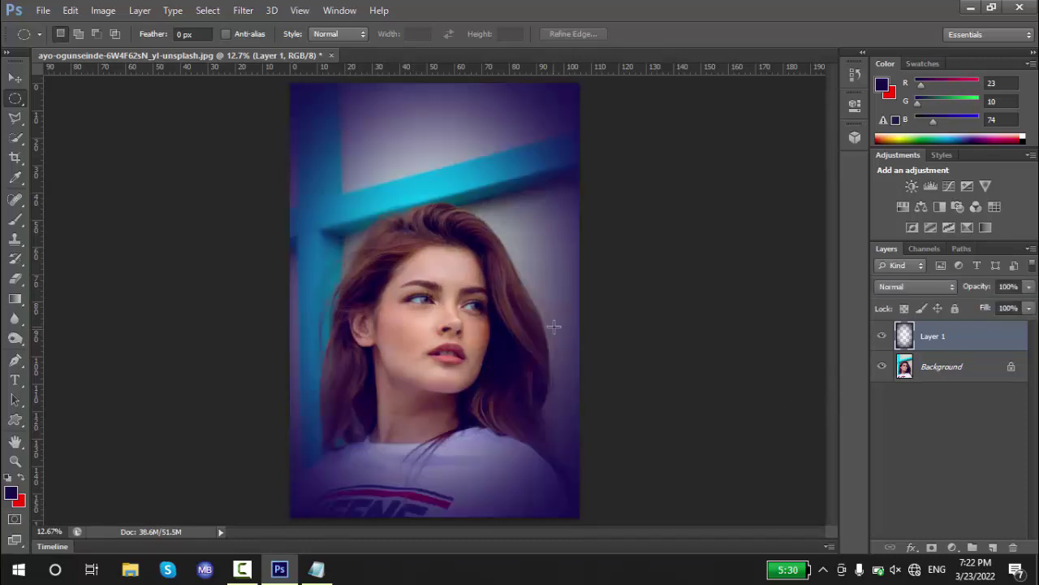
{"action": "left_click", "coordinate": [1028, 286]}
{"action": "mouse_move", "coordinate": [1024, 304]}
{"action": "left_mouse_down"}
{"action": "mouse_move", "coordinate": [1011, 305]}
{"action": "mouse_move", "coordinate": [1031, 307]}
{"action": "left_mouse_up"}
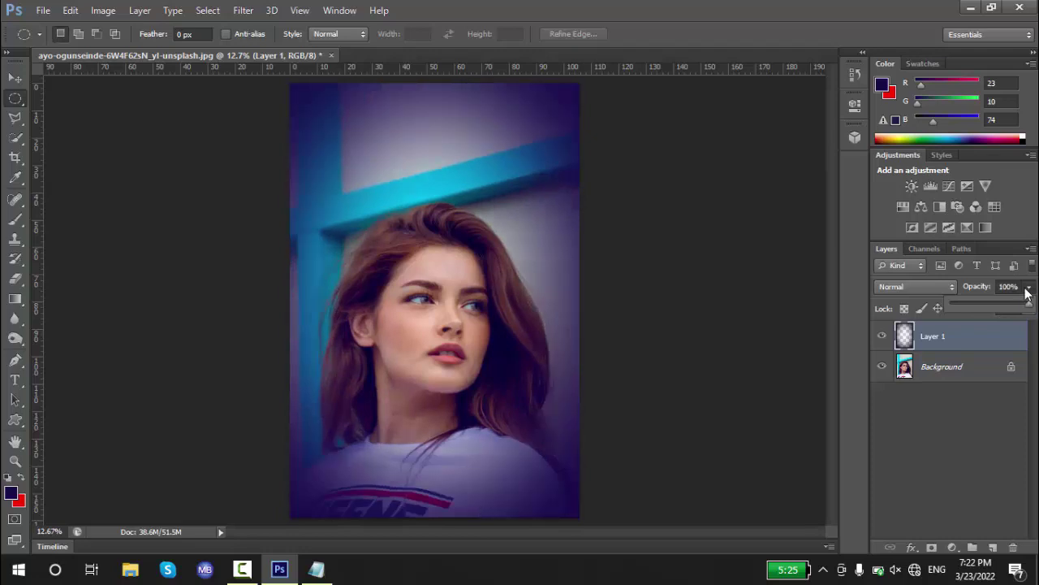
{"action": "left_click", "coordinate": [884, 337]}
{"action": "left_click", "coordinate": [884, 336]}
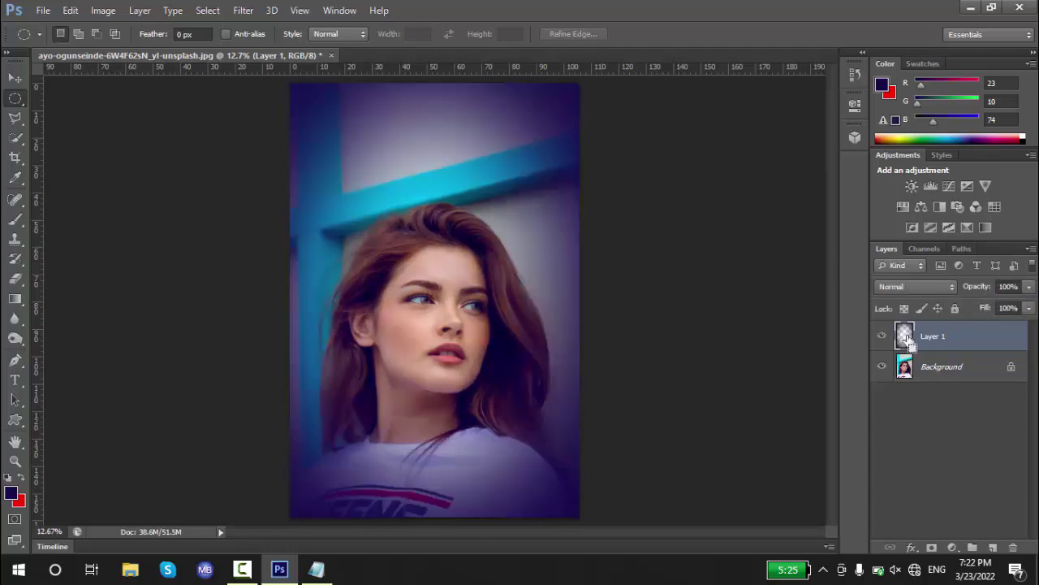
{"action": "left_click", "coordinate": [906, 340], "text": "ctrl"}
{"action": "key", "text": "ctrl+BackSpace"}
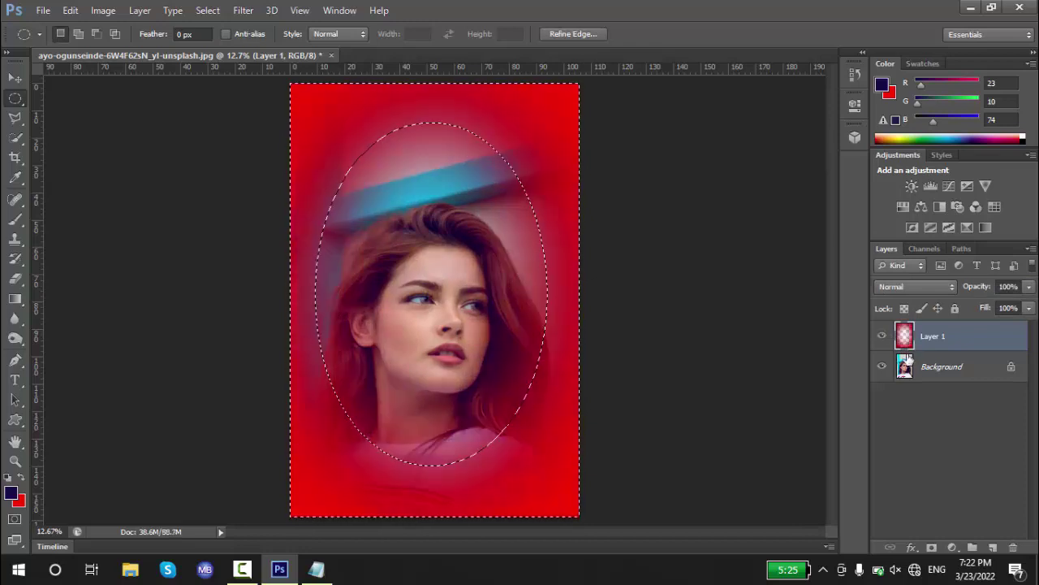
{"action": "key", "text": "ctrl+d"}
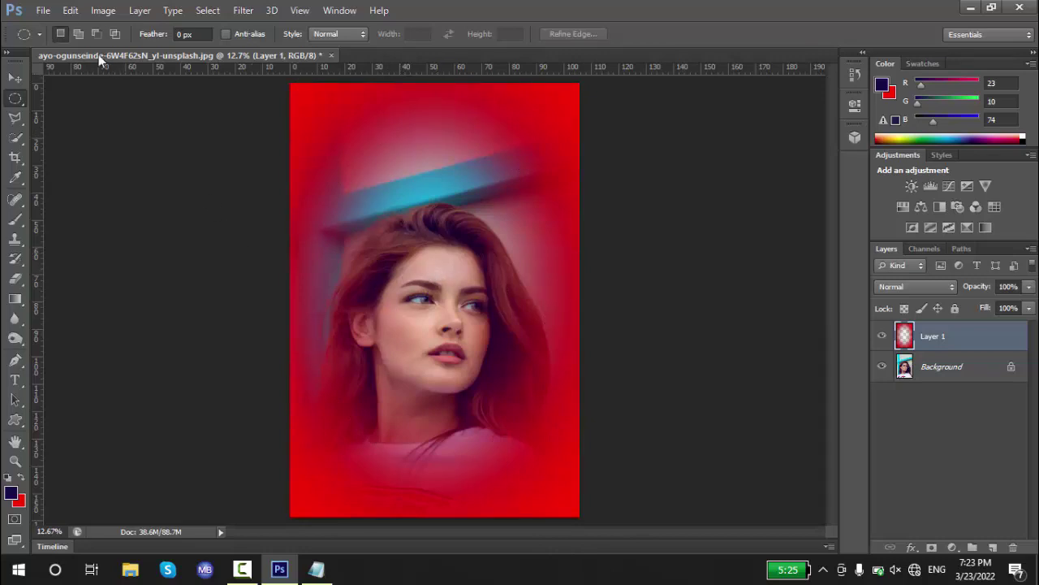
Create a new 7 × 5 inch document and fill a dark-blue circle near the top left
{"action": "left_click", "coordinate": [43, 10]}
{"action": "left_click", "coordinate": [47, 26]}
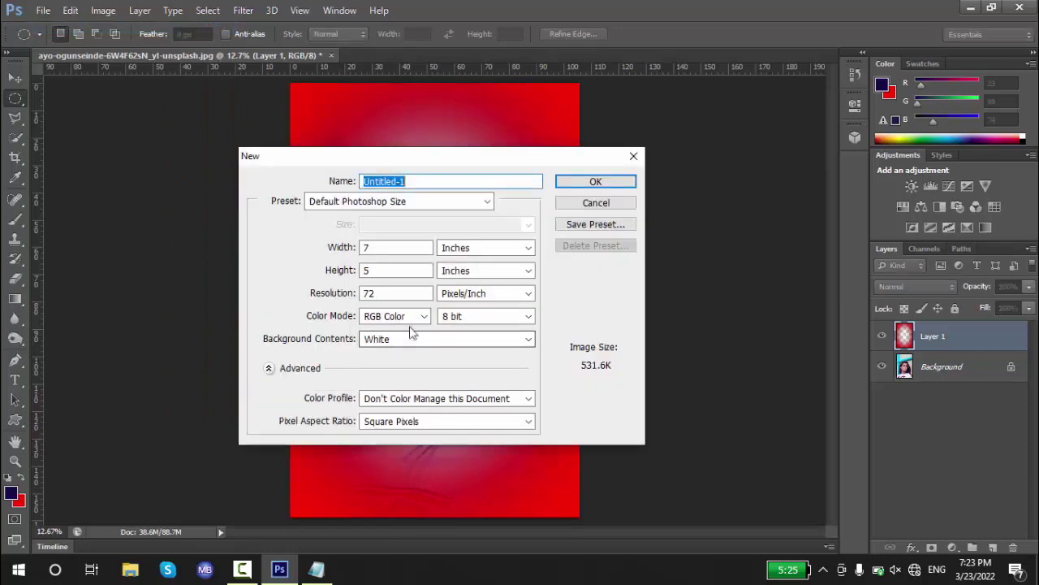
{"action": "left_click", "coordinate": [576, 183]}
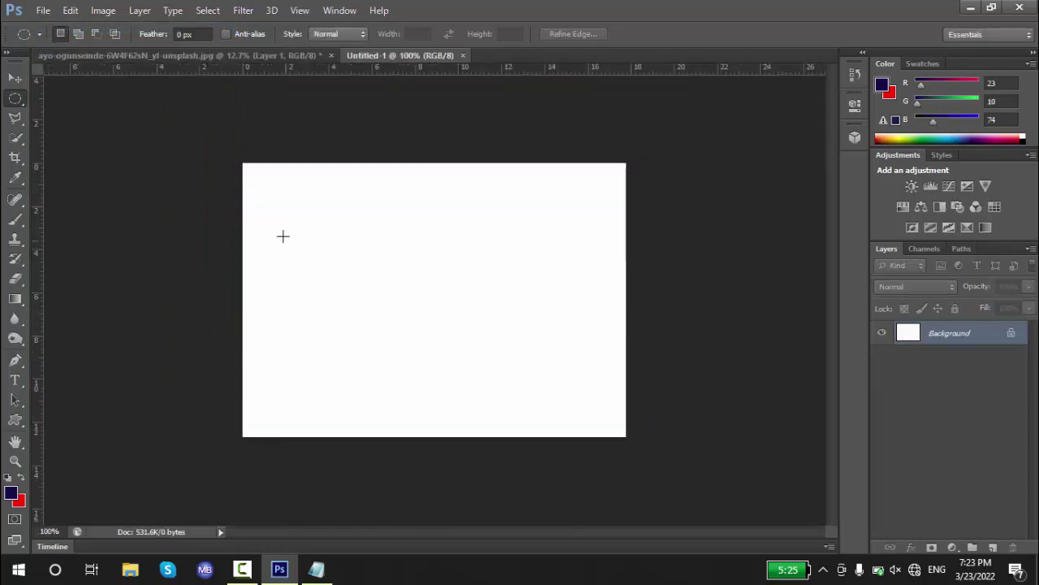
{"action": "left_click_drag", "start_coordinate": [264, 185], "coordinate": [374, 293]}
{"action": "key", "text": "alt+BackSpace"}
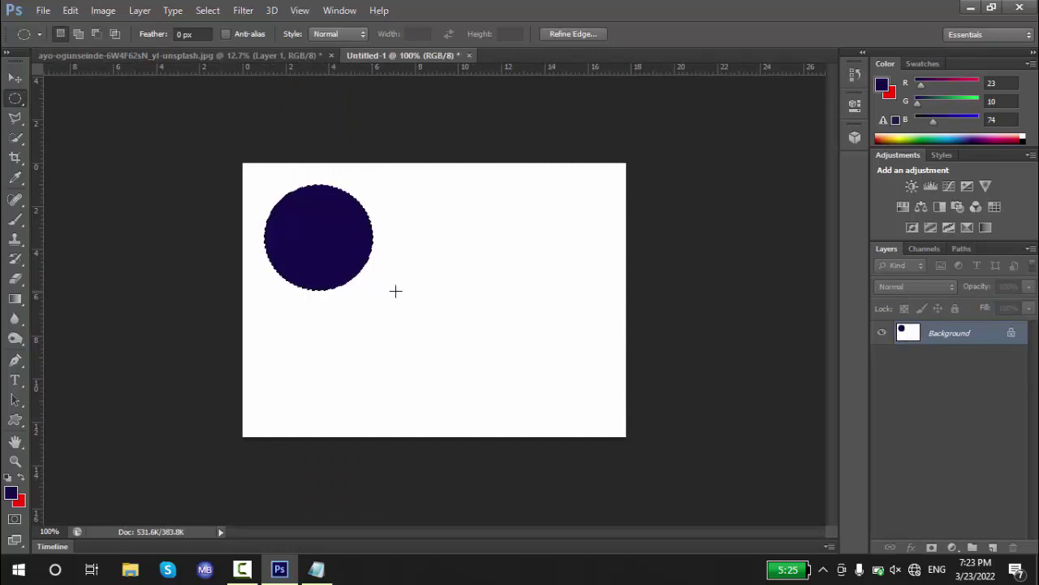
{"action": "key", "text": "ctrl+d"}
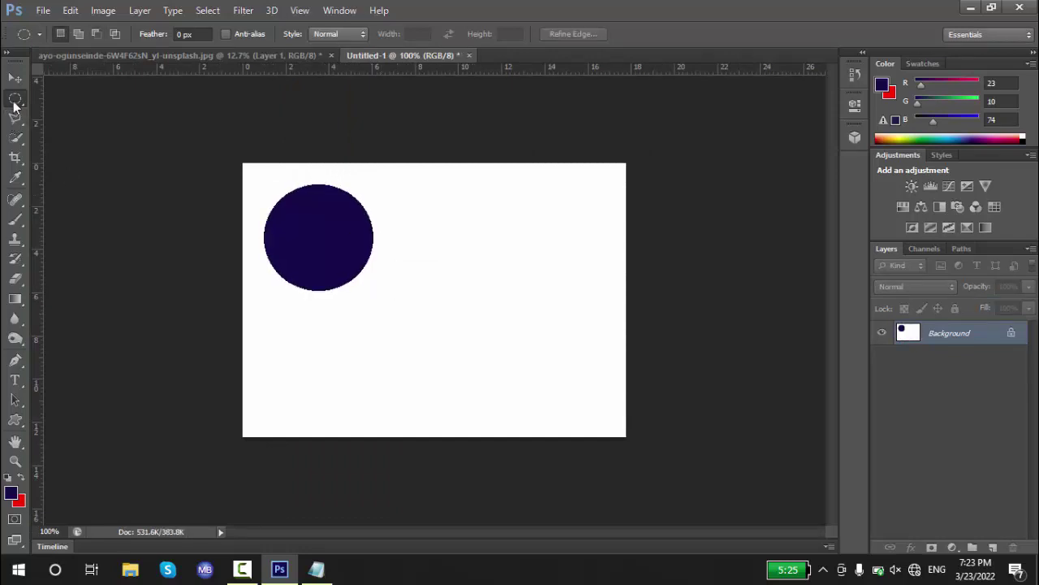
Draw a rectangle right of the circle and fill it with the red background colour
{"action": "right_click", "coordinate": [14, 101]}
{"action": "left_click", "coordinate": [49, 99]}
{"action": "mouse_move", "coordinate": [406, 200]}
{"action": "left_mouse_down"}
{"action": "mouse_move", "coordinate": [568, 295]}
{"action": "mouse_move", "coordinate": [543, 291]}
{"action": "left_mouse_up"}
{"action": "key", "text": "alt+BackSpace"}
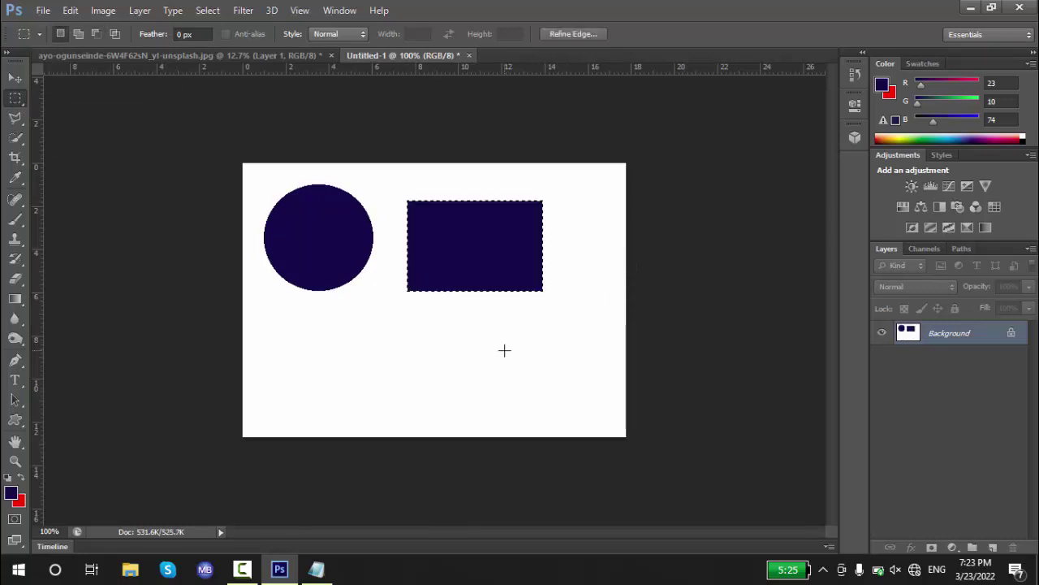
{"action": "key", "text": "ctrl+d"}
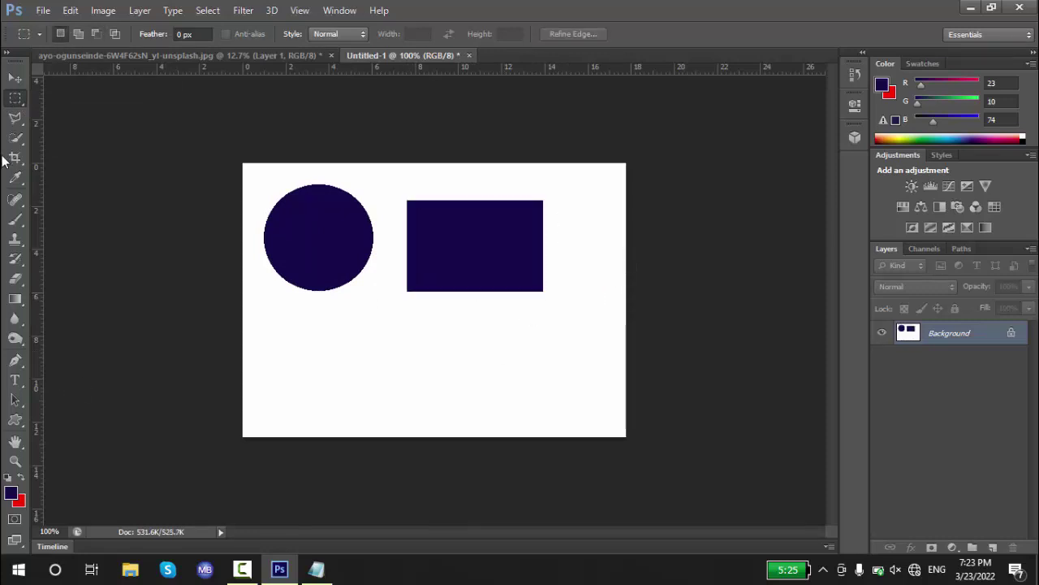
{"action": "key", "text": "ctrl+shift+d"}
{"action": "key", "text": "ctrl+BackSpace"}
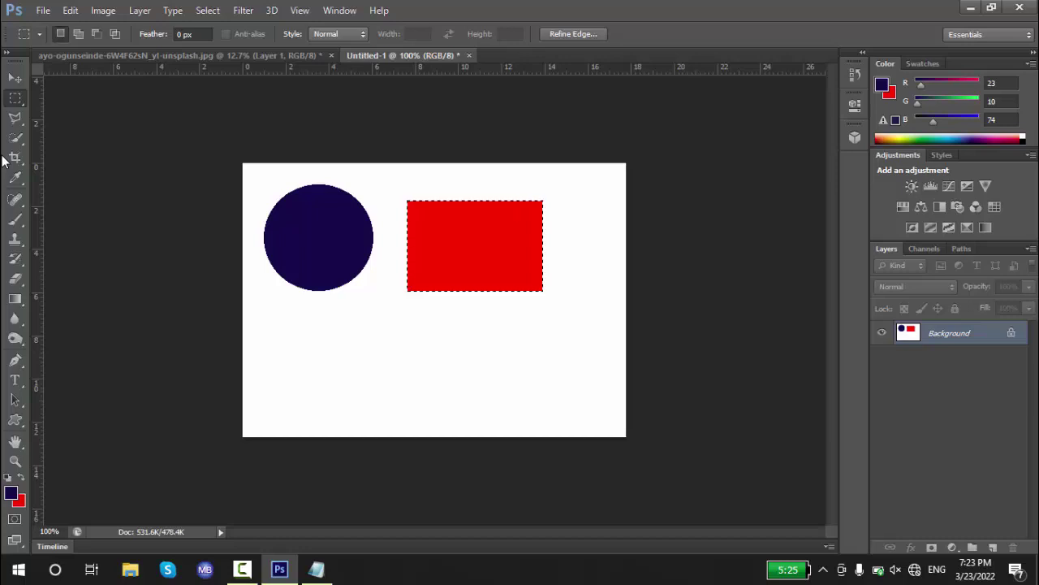
{"action": "key", "text": "ctrl+d"}
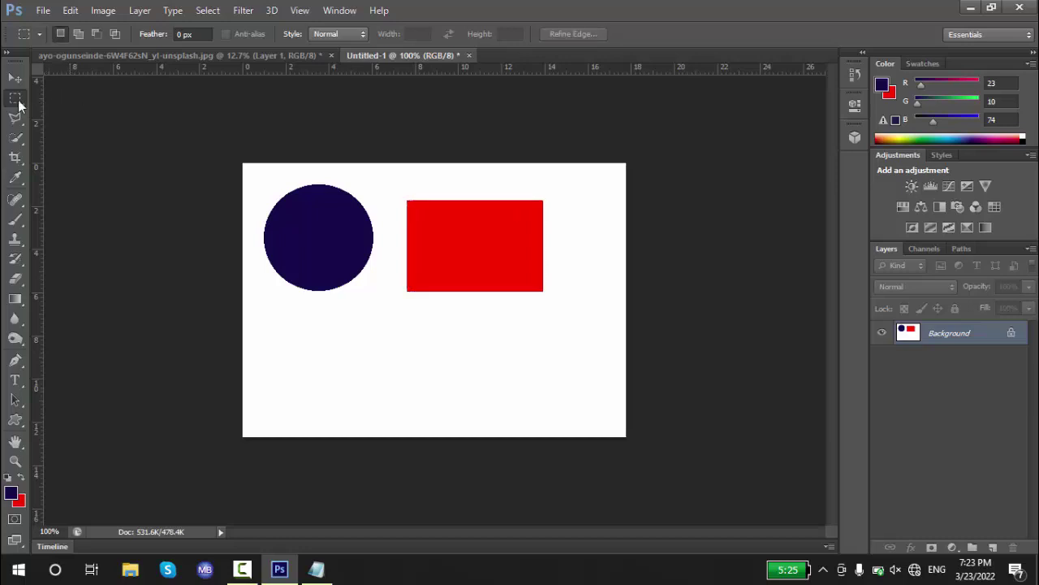
{"action": "right_click", "coordinate": [19, 102]}
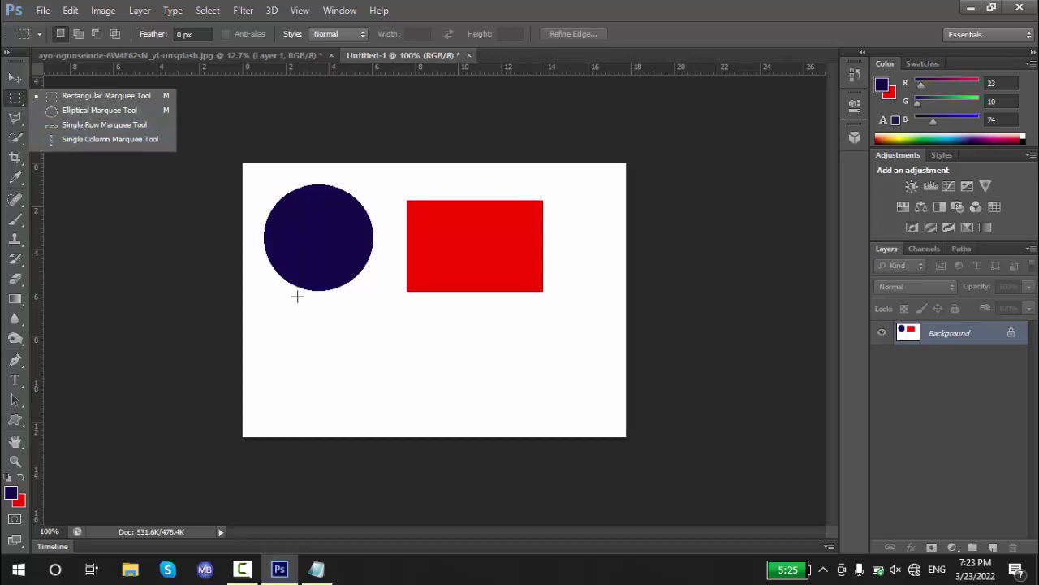
In Notepad, add 'More Selection Tools' below Column Wise Selection, followed by an indented line
{"action": "left_click", "coordinate": [316, 568]}
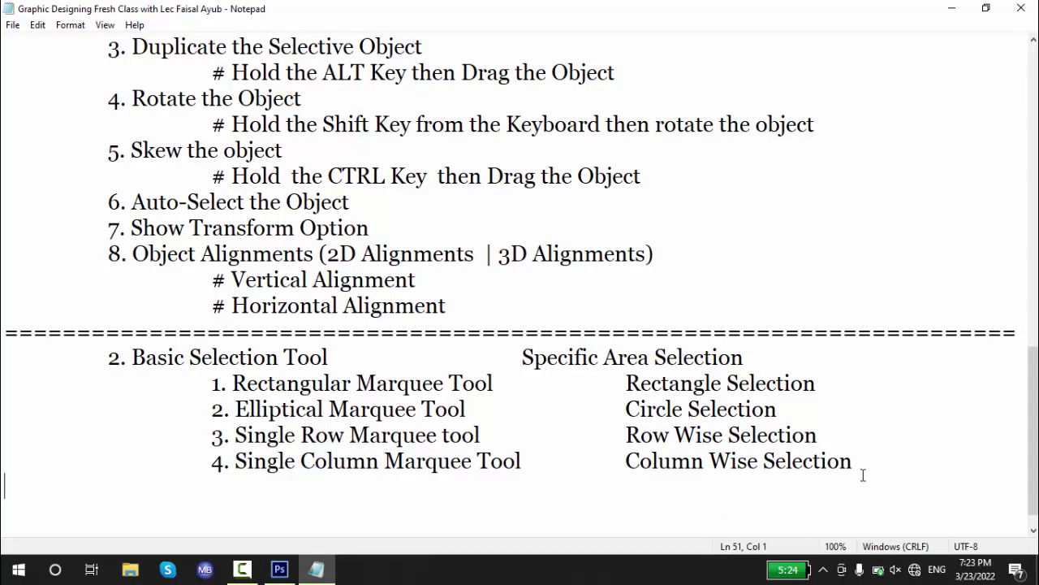
{"action": "left_click", "coordinate": [857, 471]}
{"action": "key", "text": "Return"}
{"action": "type", "text": "3."}
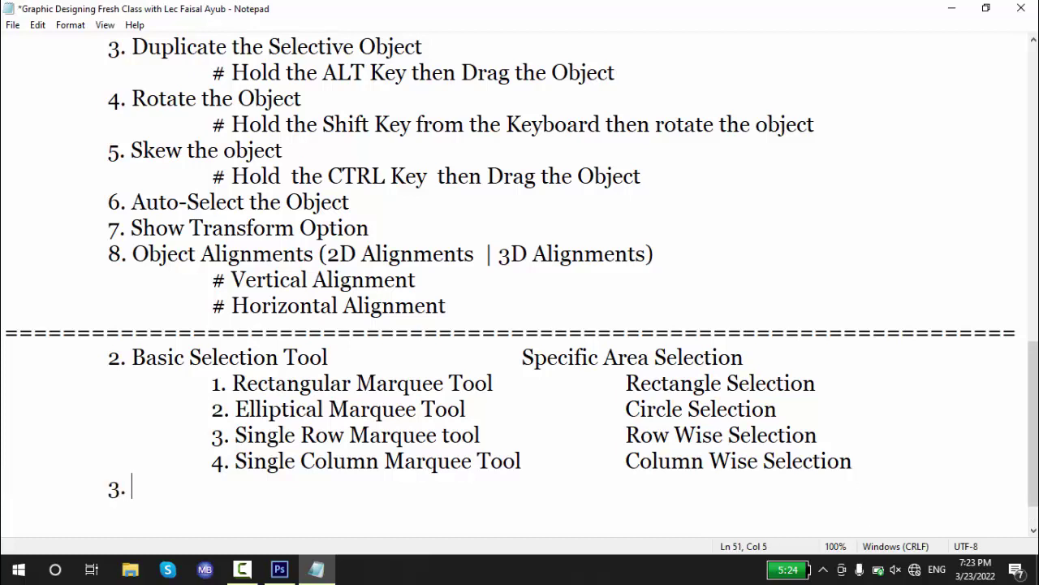
{"action": "type", "text": "Morw"}
{"action": "key", "text": "BackSpace"}
{"action": "type", "text": "fe"}
{"action": "key", "text": "BackSpace"}
{"action": "key", "text": "BackSpace"}
{"action": "type", "text": "e sel"}
{"action": "key", "text": "BackSpace"}
{"action": "key", "text": "BackSpace"}
{"action": "key", "text": "BackSpace"}
{"action": "type", "text": "Sel"}
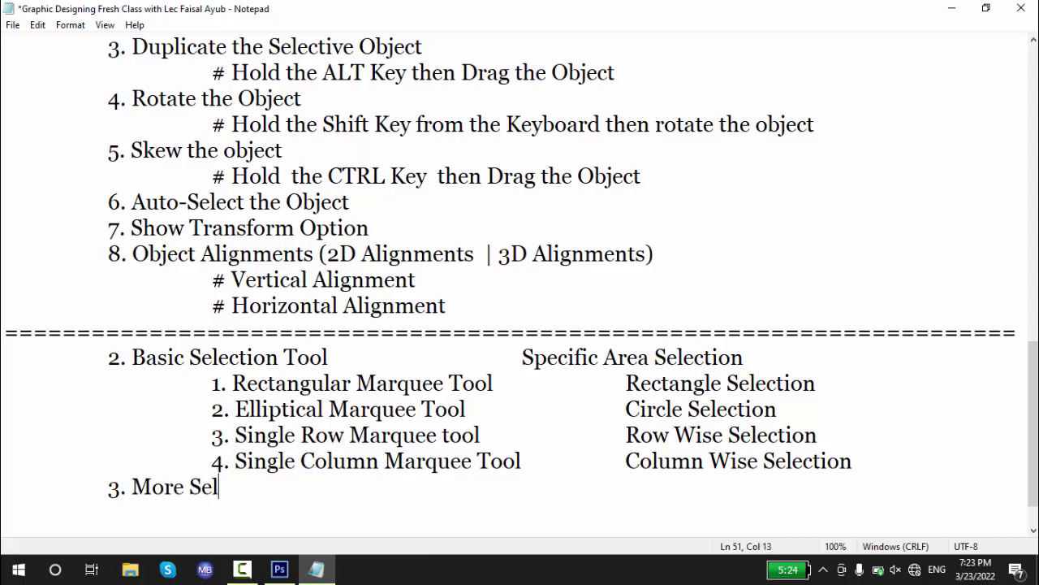
{"action": "type", "text": "ection Tool"}
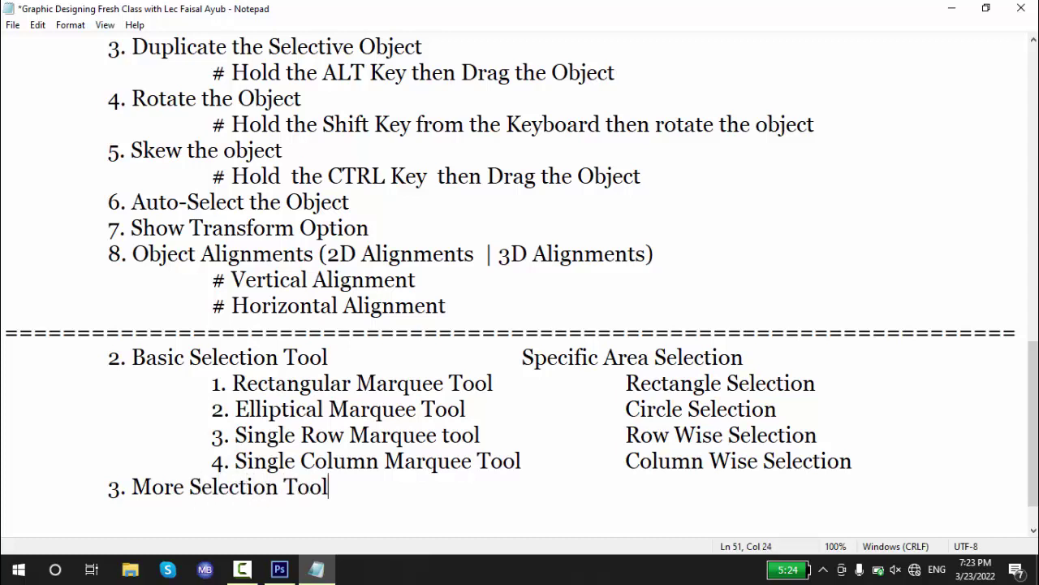
{"action": "type", "text": "s"}
{"action": "key", "text": "Return"}
{"action": "key", "text": "Tab"}
Fit the canvas to the screen, revert to a blank canvas and add a new layer
{"action": "left_click", "coordinate": [280, 568]}
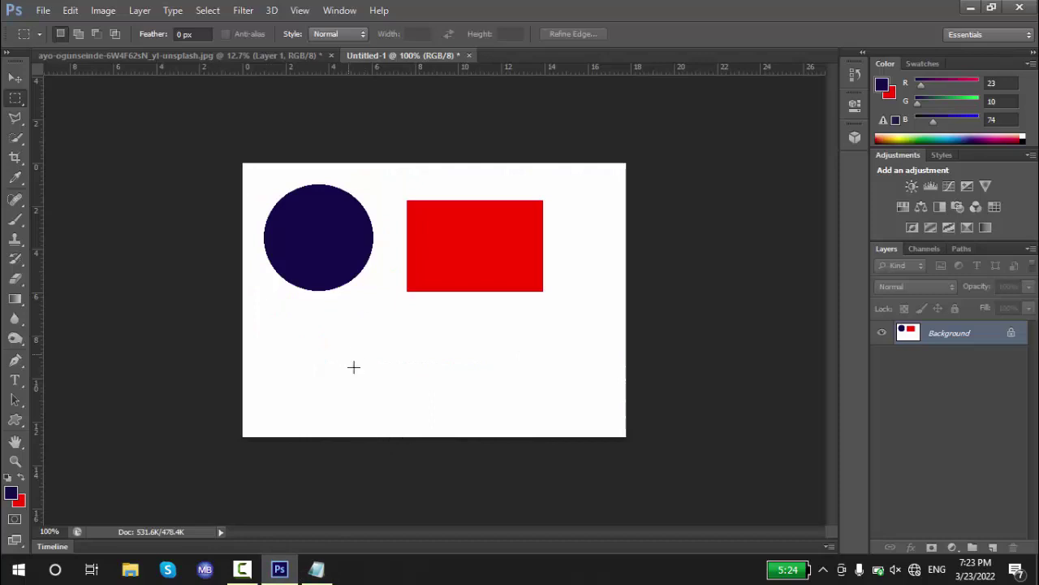
{"action": "key", "text": "z"}
{"action": "right_click", "coordinate": [398, 321]}
{"action": "left_click", "coordinate": [414, 326]}
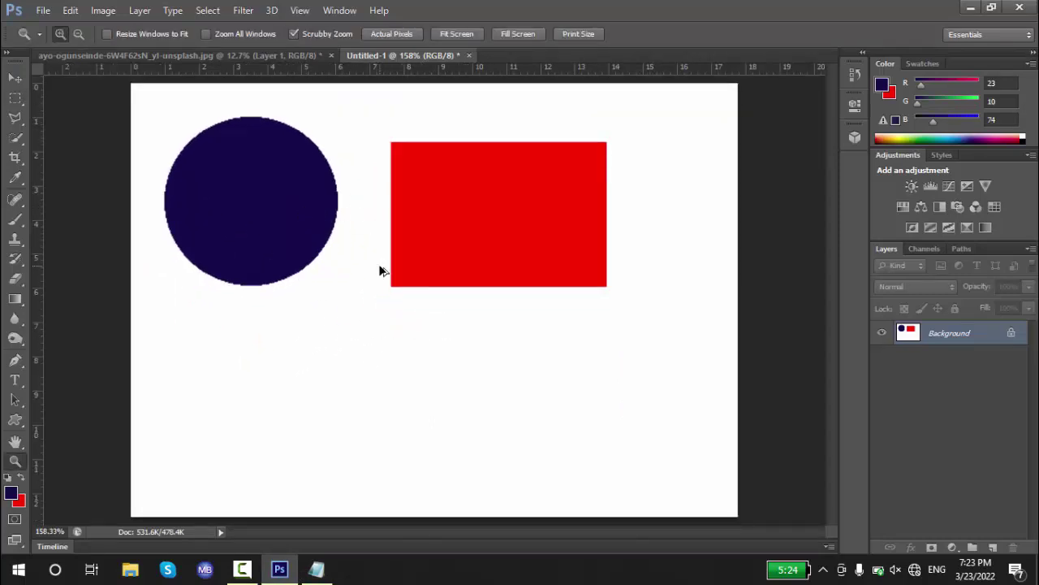
{"action": "key", "text": "ctrl+alt+z"}
{"action": "key", "text": "ctrl+alt+z"}
{"action": "key", "text": "ctrl+alt+z"}
{"action": "key", "text": "ctrl+alt+z"}
{"action": "key", "text": "ctrl+alt+z"}
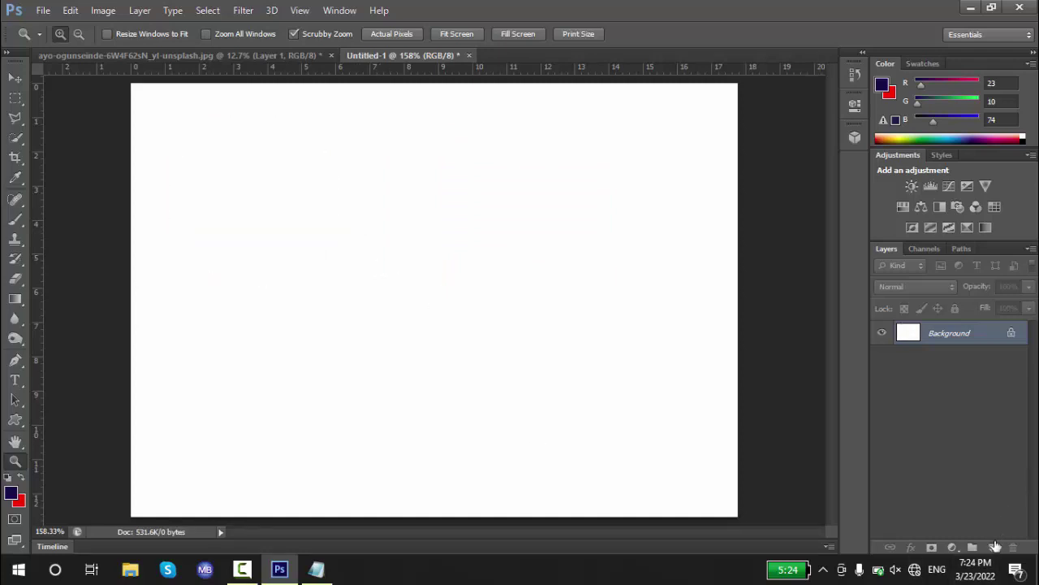
{"action": "left_click", "coordinate": [992, 547]}
Fill a square marquee selection in the upper left with red
{"action": "left_click", "coordinate": [14, 98]}
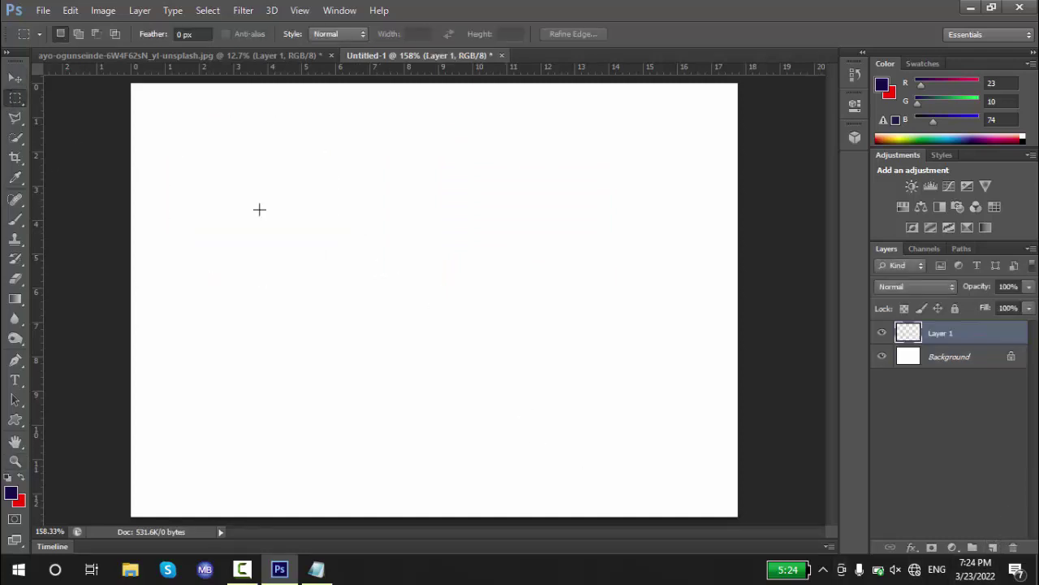
{"action": "left_click_drag", "start_coordinate": [231, 126], "coordinate": [383, 275]}
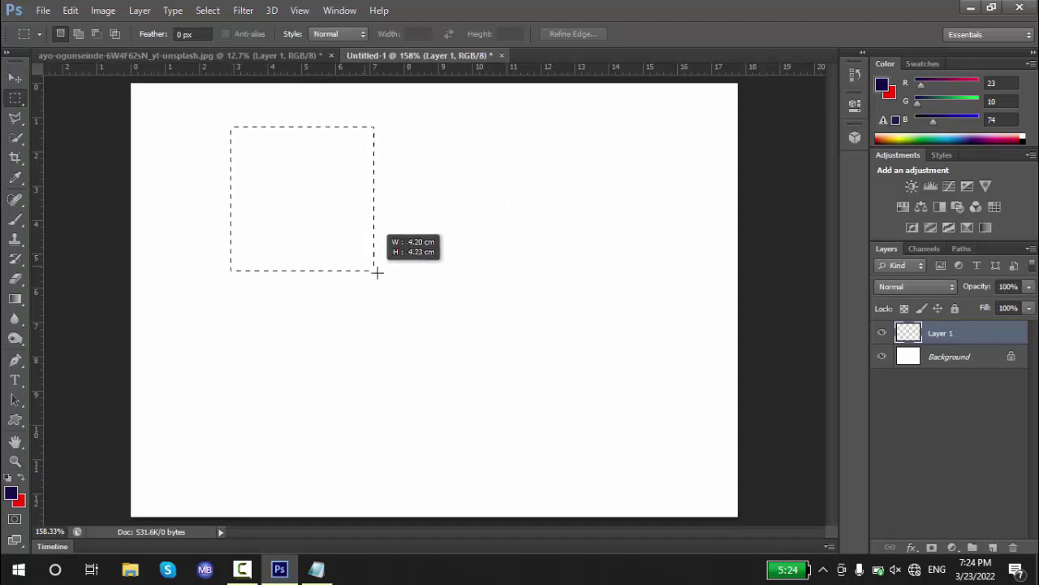
{"action": "key", "text": "ctrl+BackSpace"}
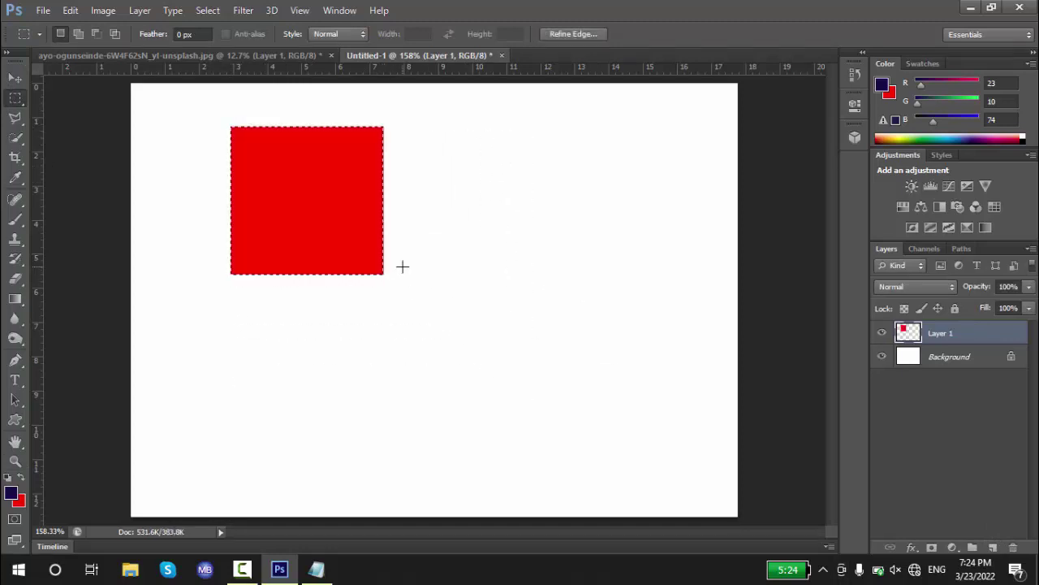
{"action": "key", "text": "ctrl+d"}
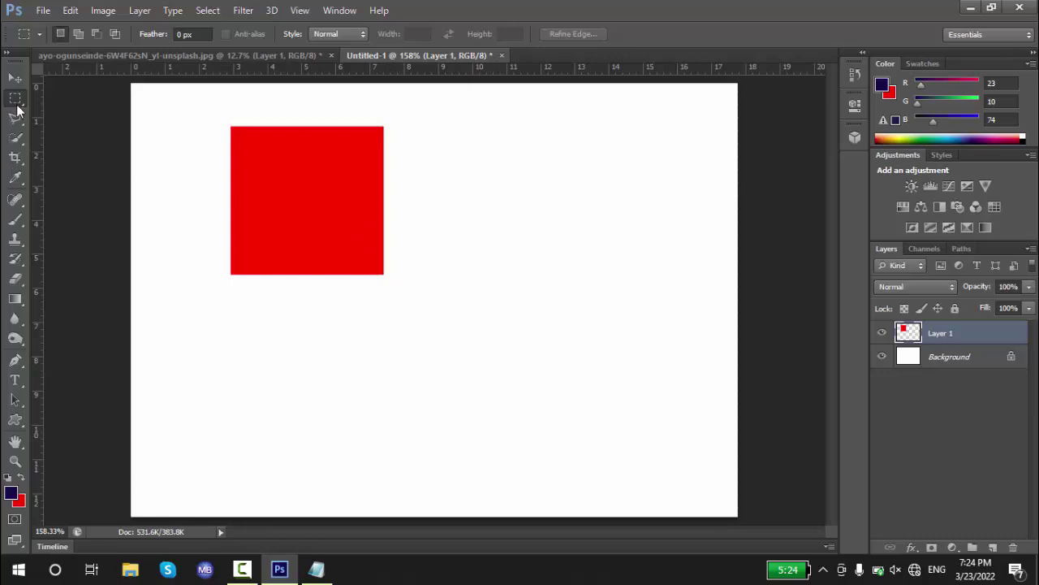
On a new layer, fill an elliptical selection right of the square with dark navy
{"action": "right_click", "coordinate": [16, 102]}
{"action": "left_click", "coordinate": [73, 114]}
{"action": "left_click", "coordinate": [992, 547]}
{"action": "mouse_move", "coordinate": [428, 135]}
{"action": "left_mouse_down"}
{"action": "mouse_move", "coordinate": [628, 288]}
{"action": "mouse_move", "coordinate": [605, 275]}
{"action": "left_mouse_up"}
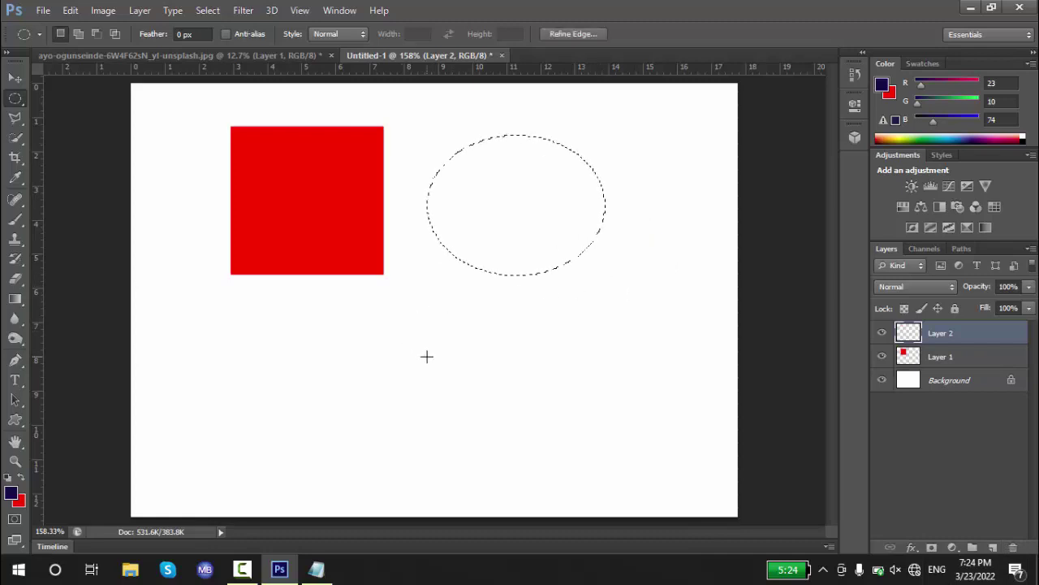
{"action": "key", "text": "alt+BackSpace"}
{"action": "key", "text": "ctrl+d"}
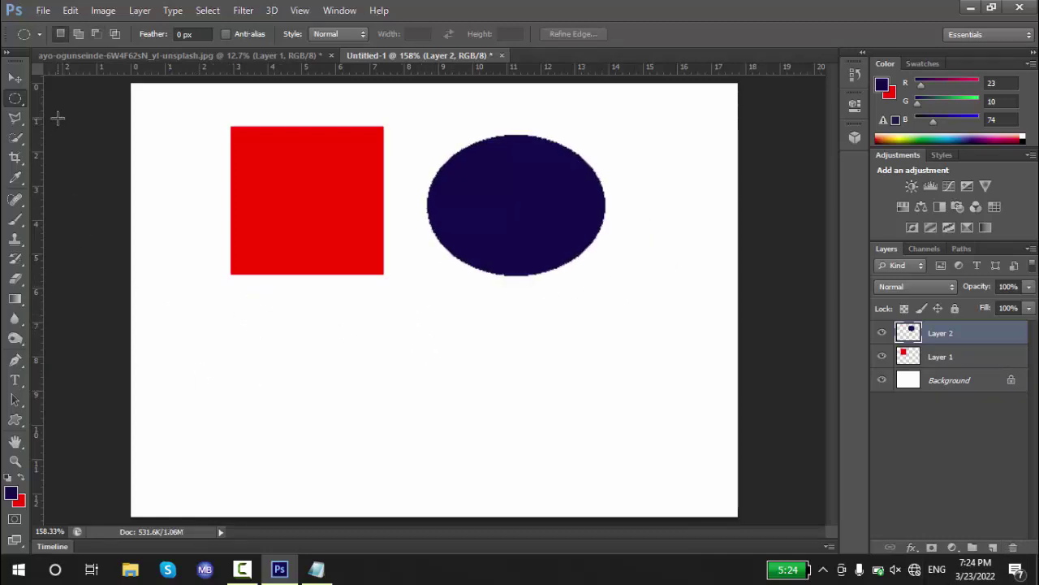
Try a small circular selection in the lower left, discard it, and pick the Lasso tool
{"action": "left_click", "coordinate": [14, 99]}
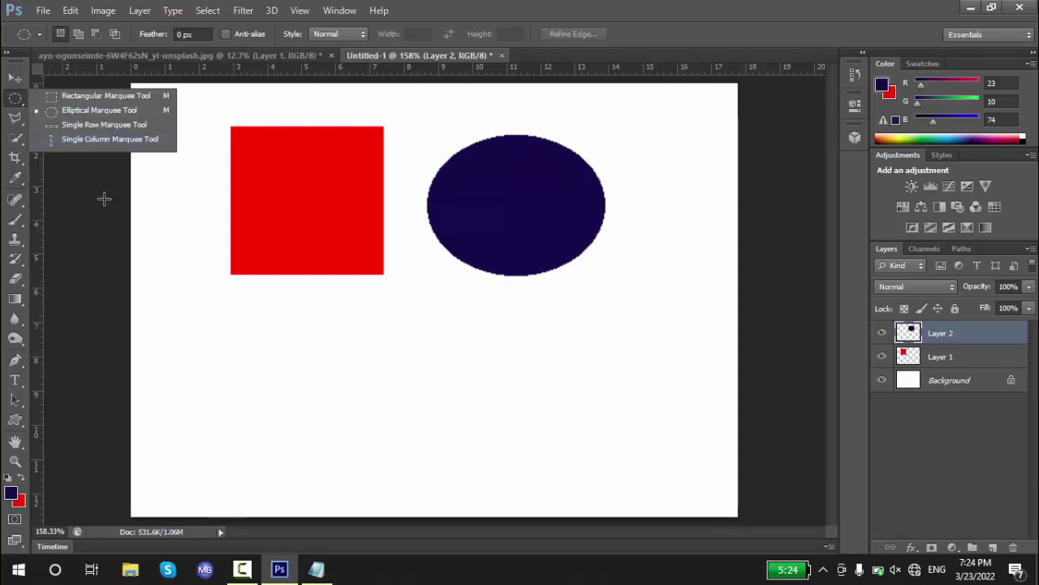
{"action": "left_click", "coordinate": [121, 359]}
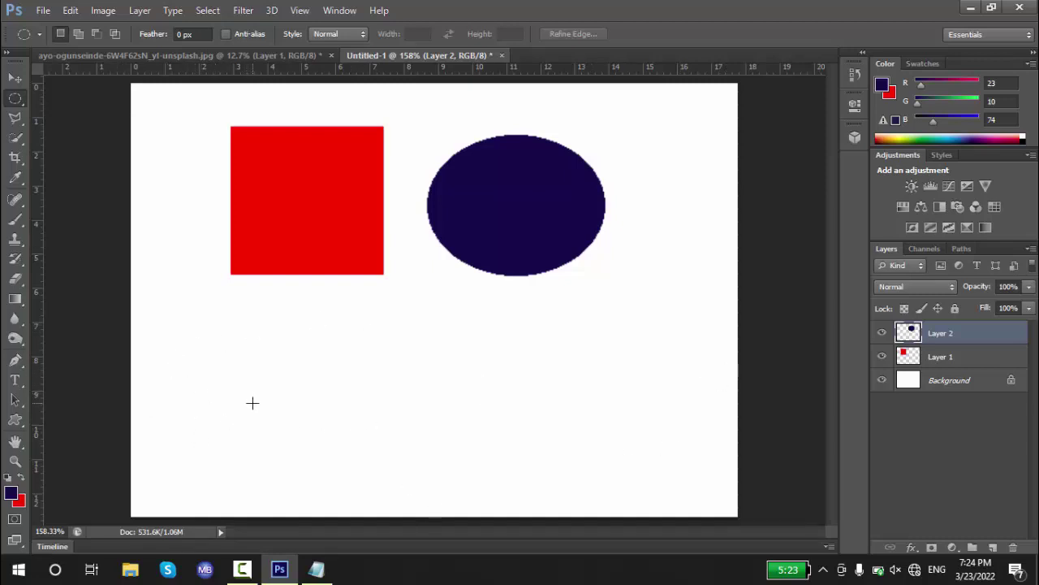
{"action": "left_click_drag", "start_coordinate": [185, 355], "coordinate": [276, 454]}
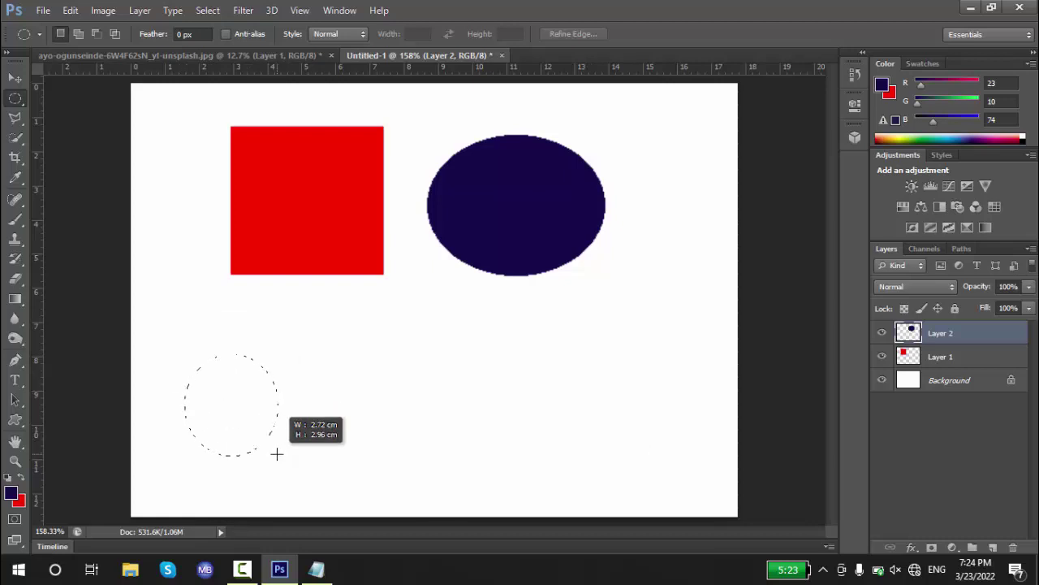
{"action": "left_click", "coordinate": [259, 416]}
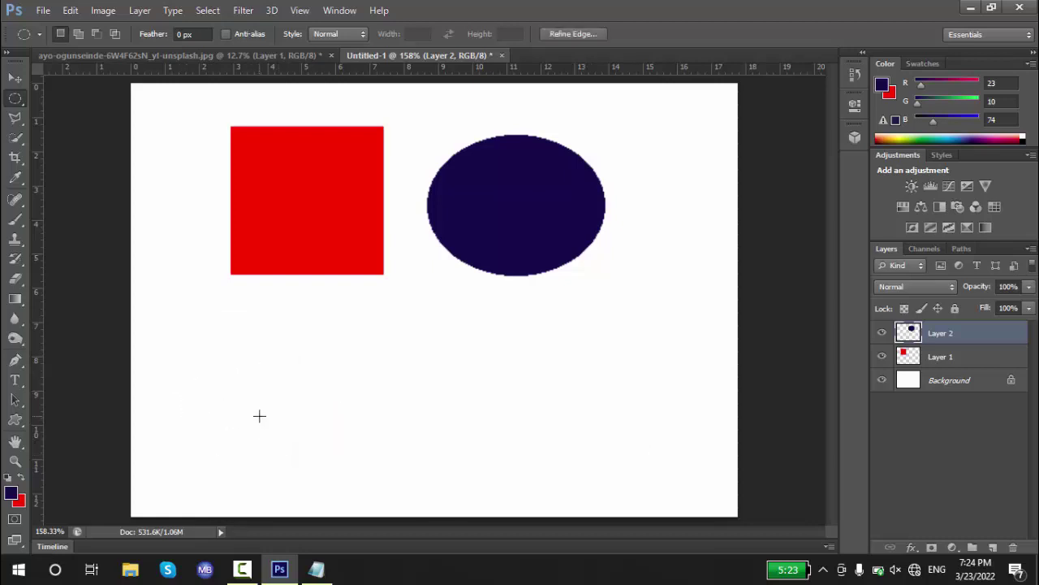
{"action": "left_click", "coordinate": [15, 118]}
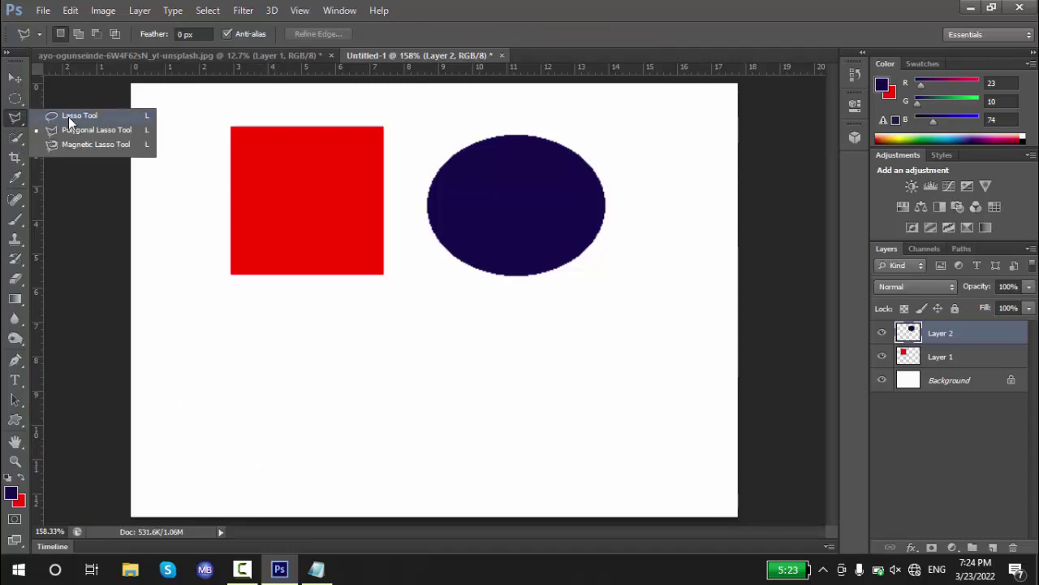
{"action": "left_click", "coordinate": [316, 568]}
Note 'Lasso Tool' as 'Freehand Tool for Selection' in Notepad, then go back to Photoshop
{"action": "type", "text": "La"}
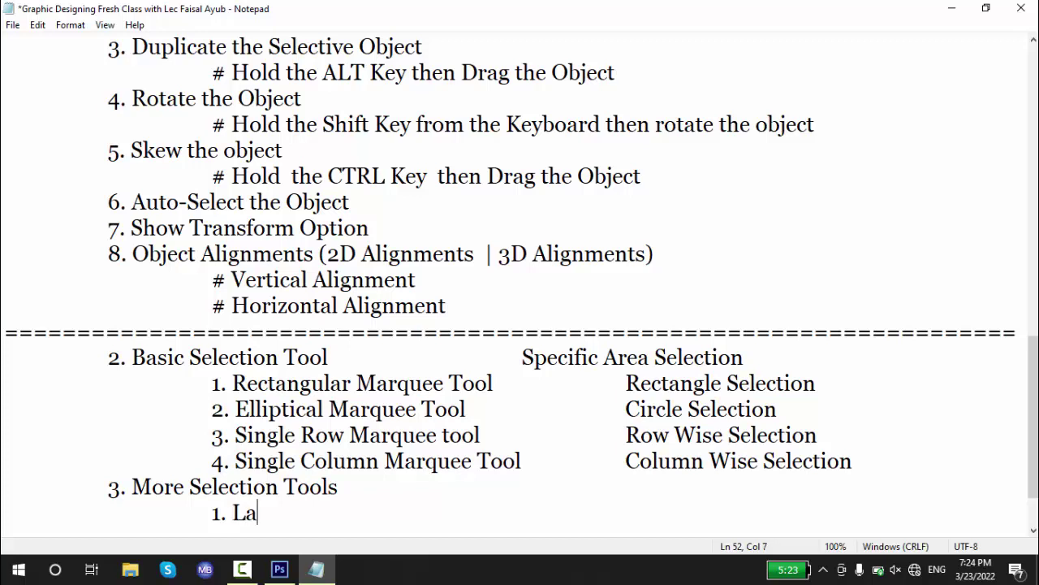
{"action": "type", "text": "sso Tool"}
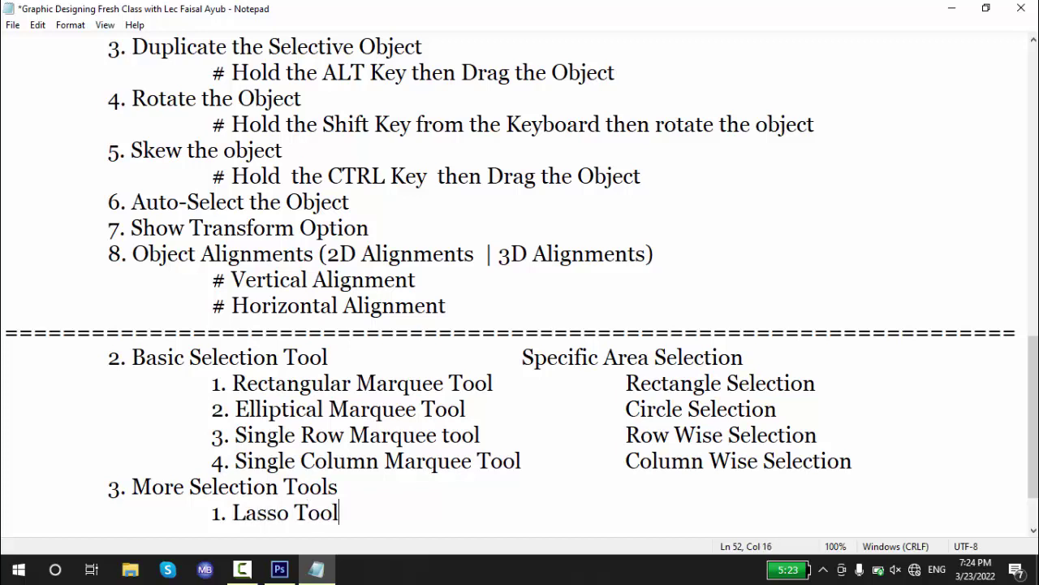
{"action": "type", "text": "\t\tFreeh"}
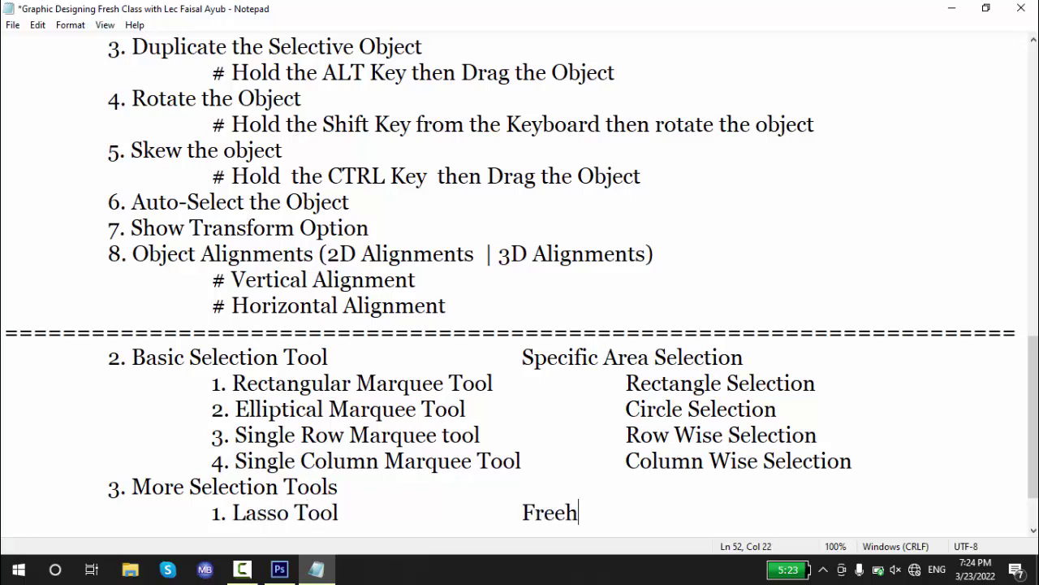
{"action": "type", "text": "and Tool "}
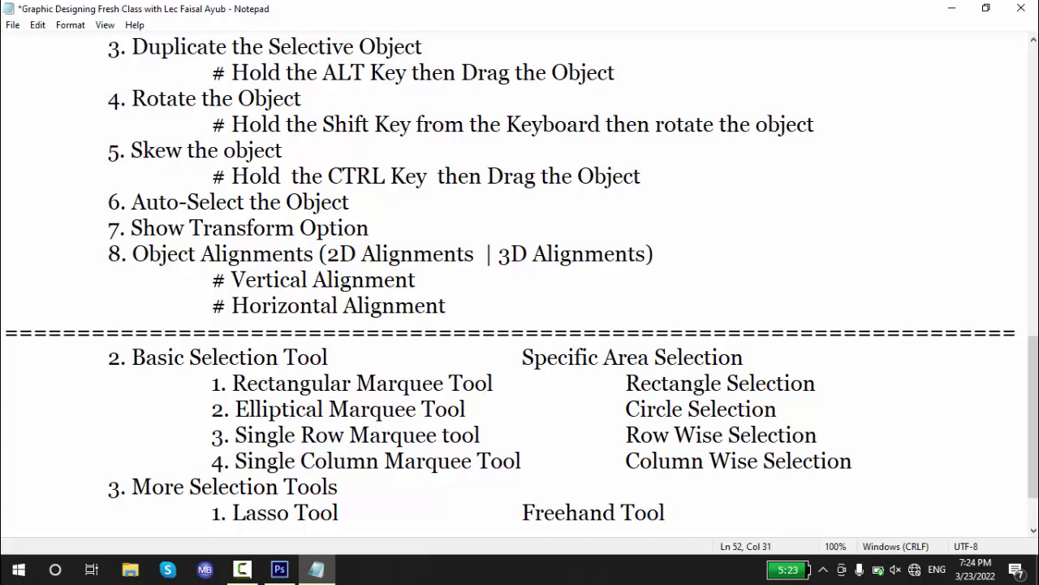
{"action": "type", "text": "for"}
{"action": "type", "text": " Selection"}
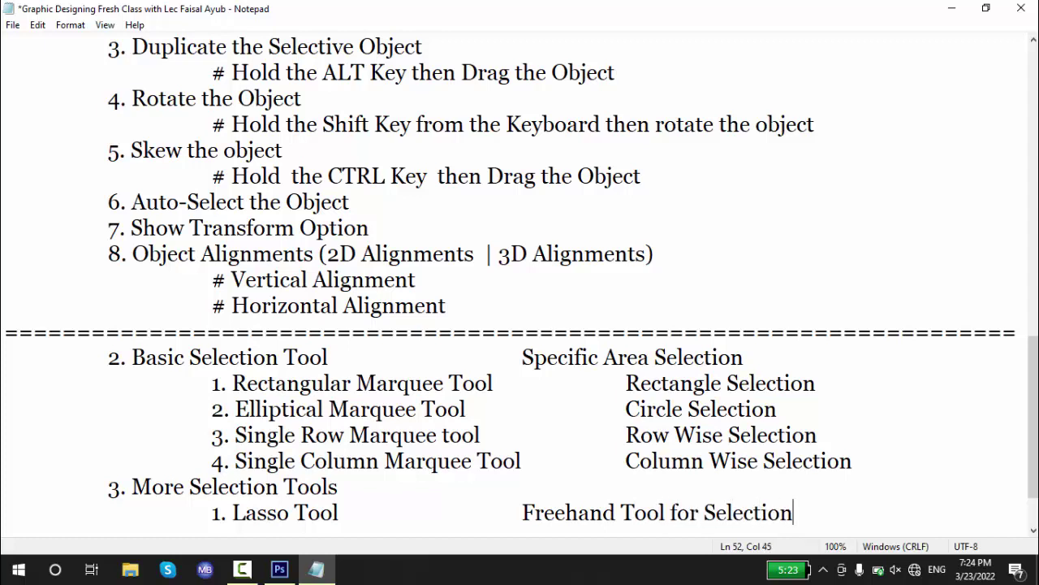
{"action": "key", "text": "alt+Tab"}
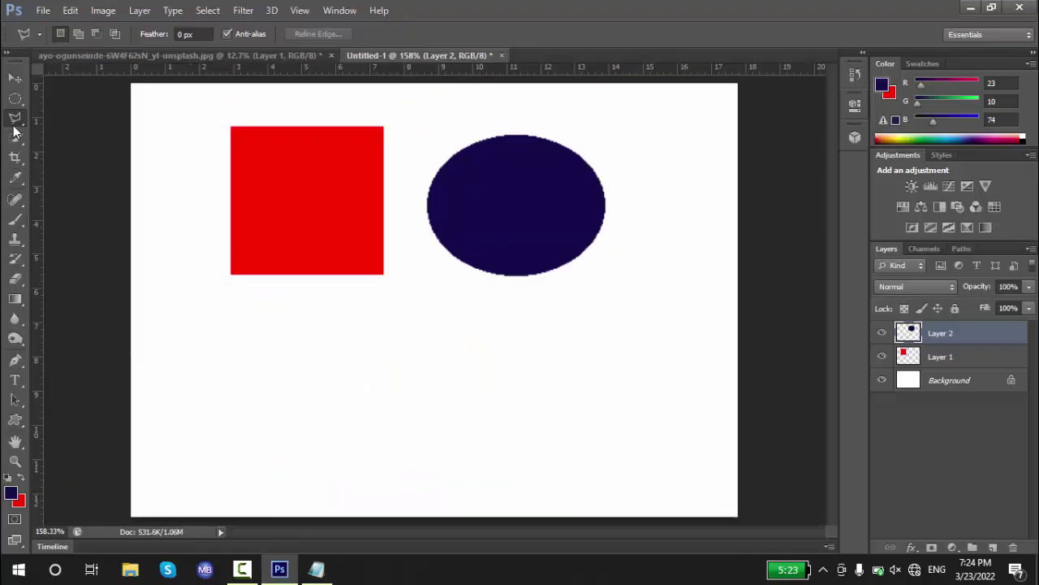
Lasso a freehand shape below the red square and fill it bright green (6cff00) on a new layer
{"action": "left_click_drag", "start_coordinate": [15, 117], "coordinate": [52, 127]}
{"action": "mouse_move", "coordinate": [219, 378]}
{"action": "left_mouse_down"}
{"action": "mouse_move", "coordinate": [278, 318]}
{"action": "mouse_move", "coordinate": [420, 325]}
{"action": "mouse_move", "coordinate": [492, 447]}
{"action": "mouse_move", "coordinate": [422, 453]}
{"action": "mouse_move", "coordinate": [295, 422]}
{"action": "mouse_move", "coordinate": [228, 393]}
{"action": "mouse_move", "coordinate": [223, 378]}
{"action": "left_mouse_up"}
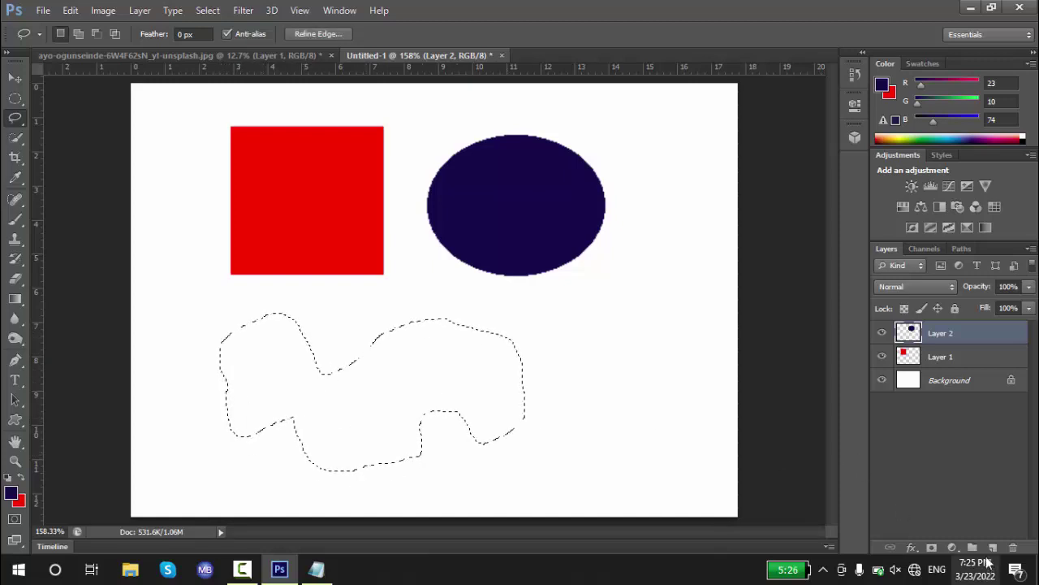
{"action": "left_click", "coordinate": [992, 548]}
{"action": "left_click", "coordinate": [19, 501]}
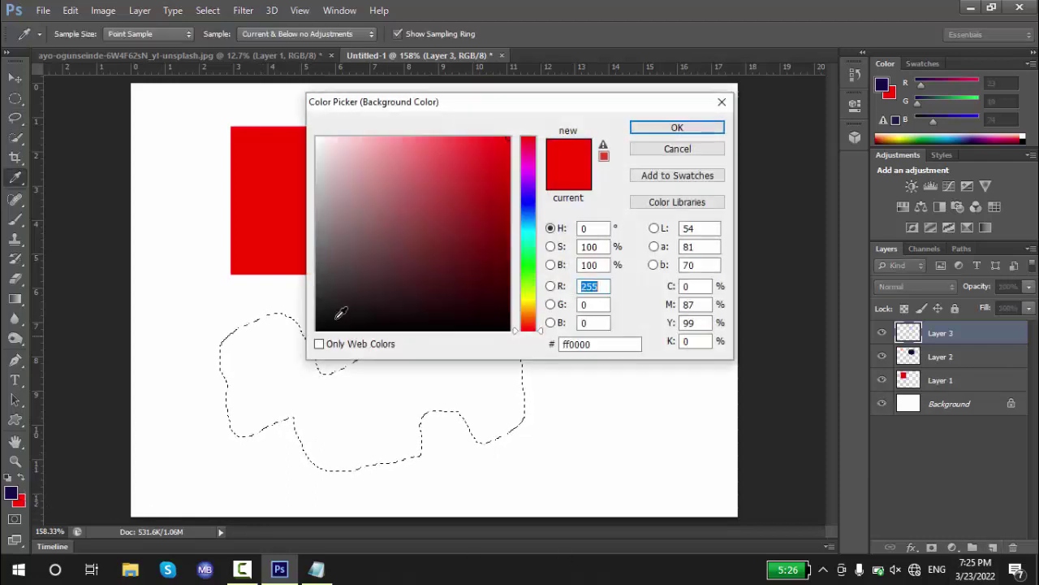
{"action": "left_click", "coordinate": [528, 279]}
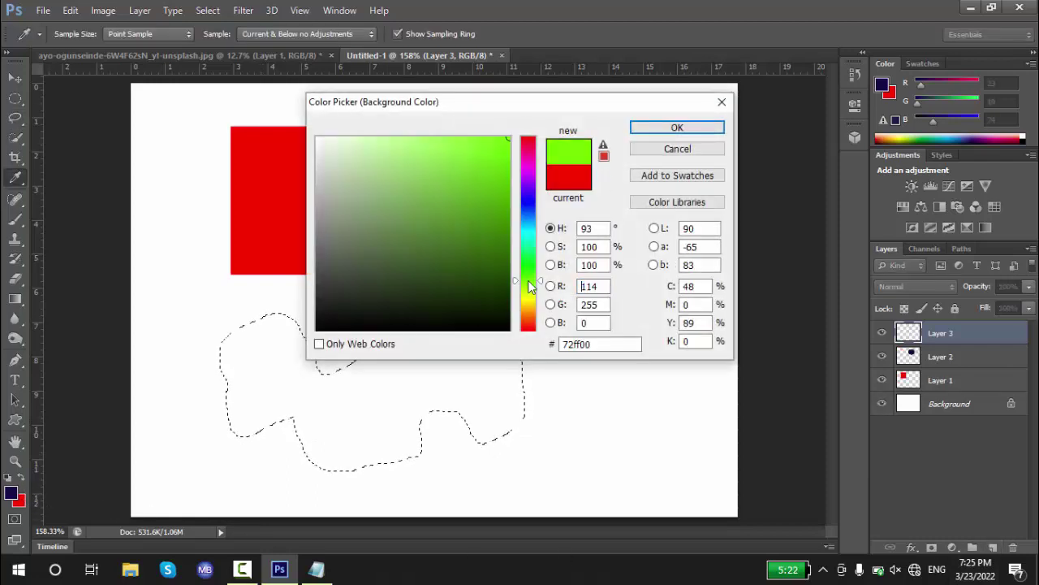
{"action": "left_click", "coordinate": [648, 134]}
{"action": "key", "text": "ctrl+BackSpace"}
{"action": "key", "text": "ctrl+d"}
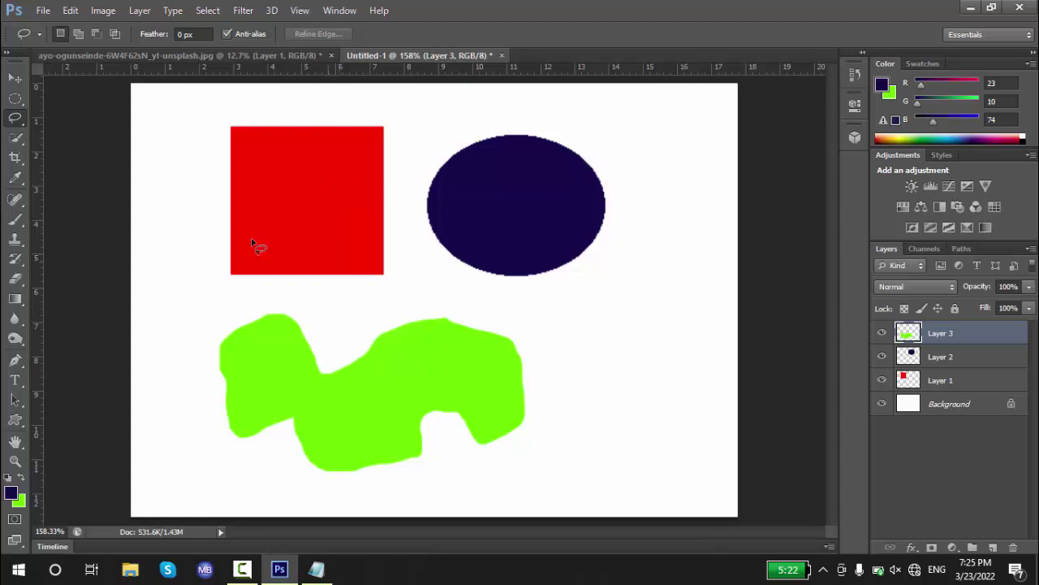
Lasso a freehand area in the canvas's lower right
{"action": "right_click", "coordinate": [16, 121]}
{"action": "left_click", "coordinate": [57, 129]}
{"action": "mouse_move", "coordinate": [712, 230]}
{"action": "left_mouse_down"}
{"action": "mouse_move", "coordinate": [761, 459]}
{"action": "mouse_move", "coordinate": [777, 309]}
{"action": "left_mouse_up"}
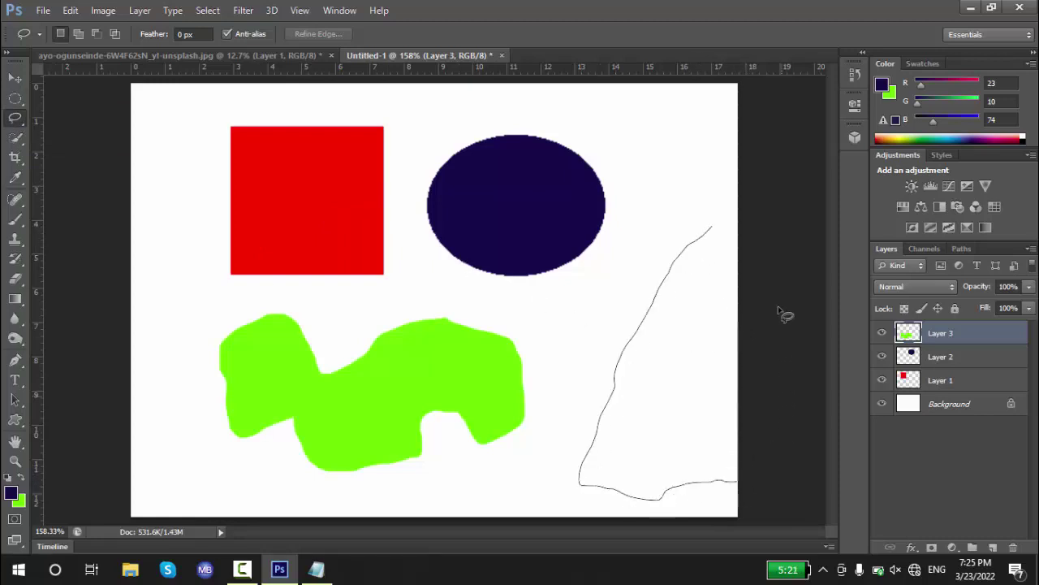
{"action": "left_click_drag", "start_coordinate": [714, 232], "coordinate": [714, 232]}
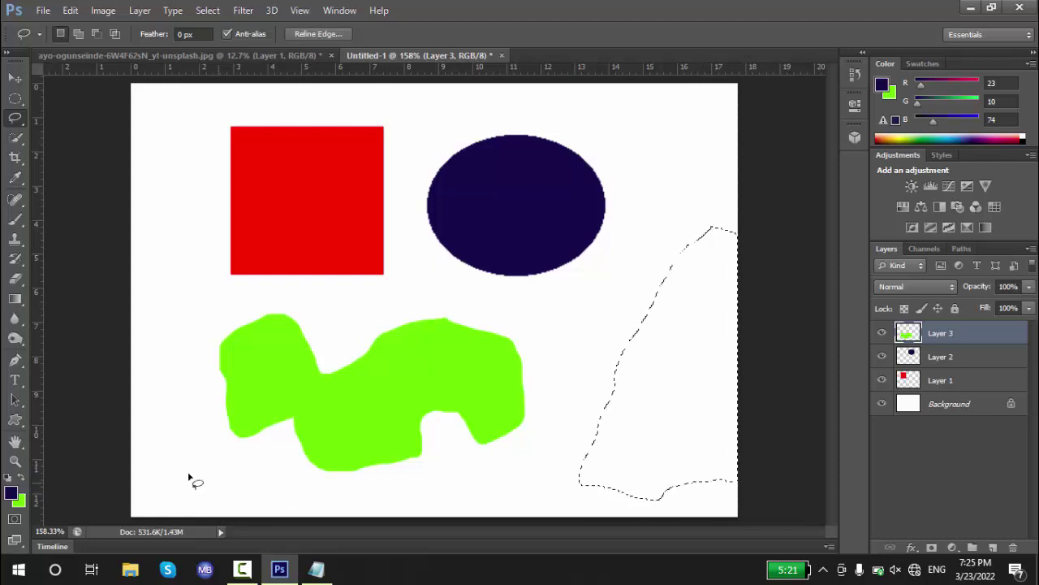
Set the foreground colour to magenta and fill the lower-right selection with it
{"action": "left_click", "coordinate": [11, 493]}
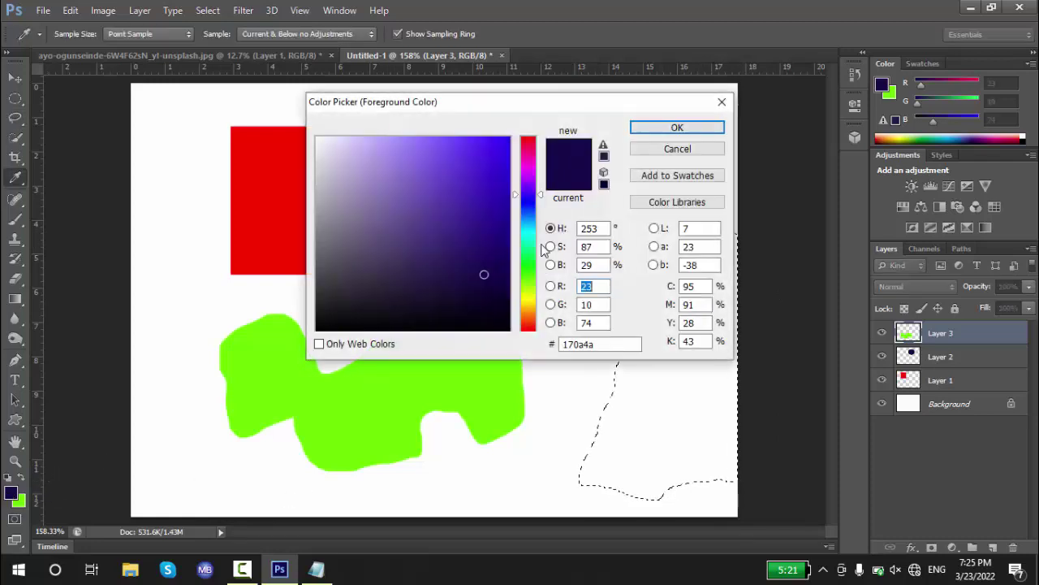
{"action": "mouse_move", "coordinate": [526, 301]}
{"action": "left_mouse_down"}
{"action": "mouse_move", "coordinate": [526, 325]}
{"action": "mouse_move", "coordinate": [526, 167]}
{"action": "mouse_move", "coordinate": [505, 181]}
{"action": "left_mouse_up"}
{"action": "left_click", "coordinate": [504, 144]}
{"action": "type", "text": "191"}
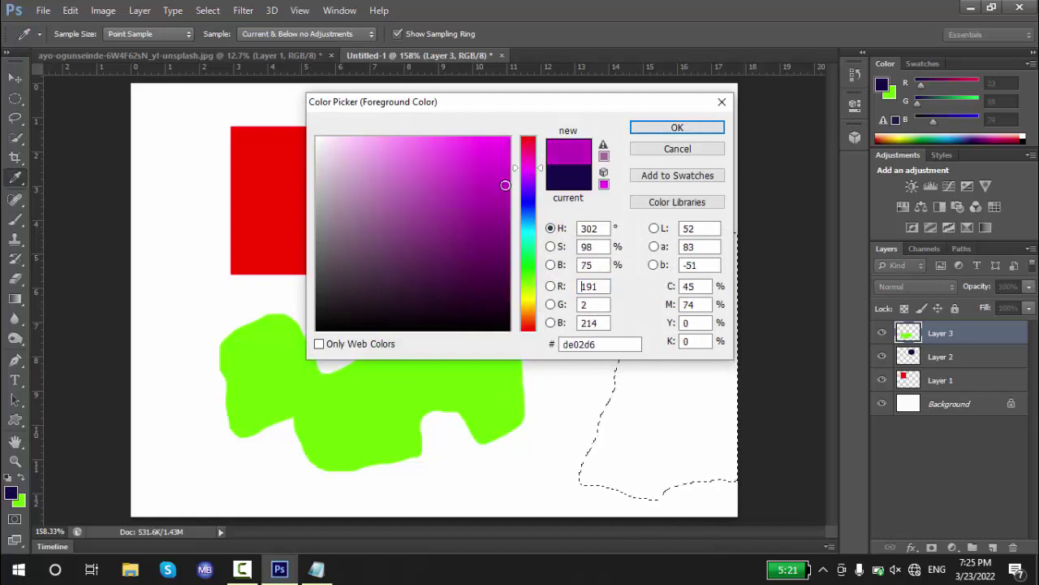
{"action": "left_click", "coordinate": [650, 130]}
{"action": "key", "text": "ctrl+BackSpace"}
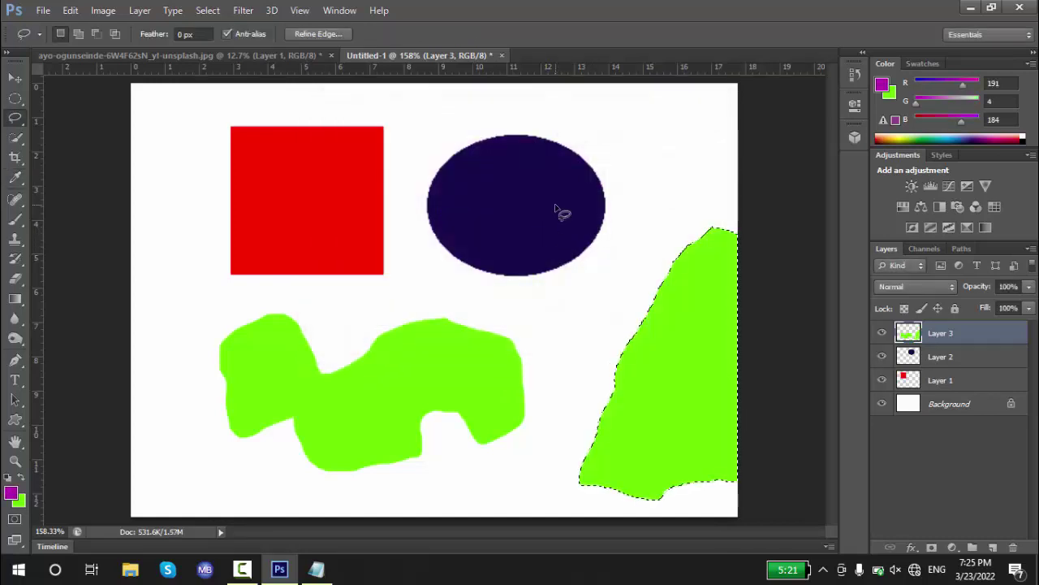
{"action": "key", "text": "alt+BackSpace"}
{"action": "key", "text": "ctrl+d"}
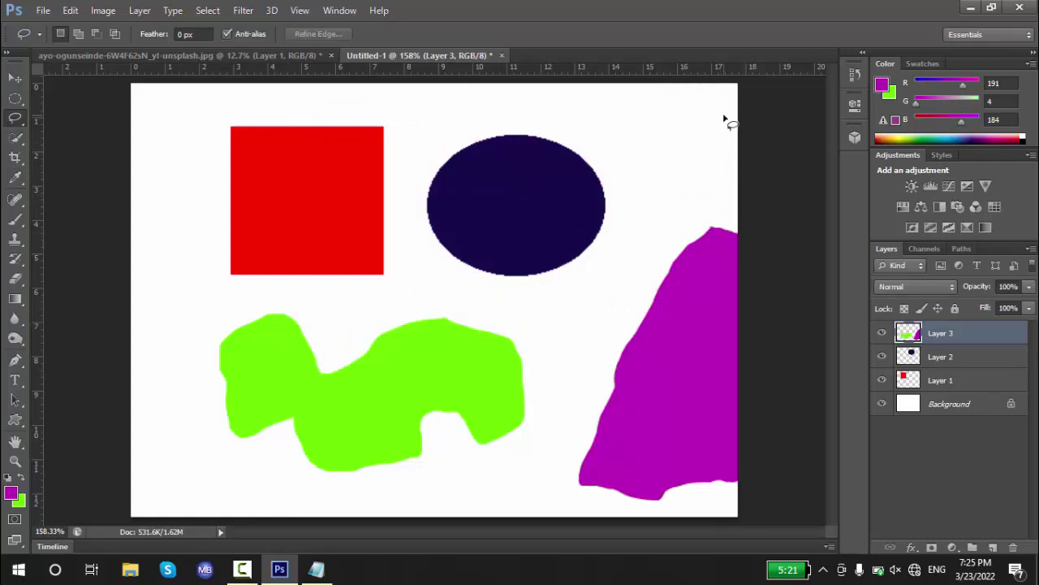
Lasso a band along the top, then step back in History to undo the magenta fill
{"action": "left_click_drag", "start_coordinate": [142, 110], "coordinate": [502, 83]}
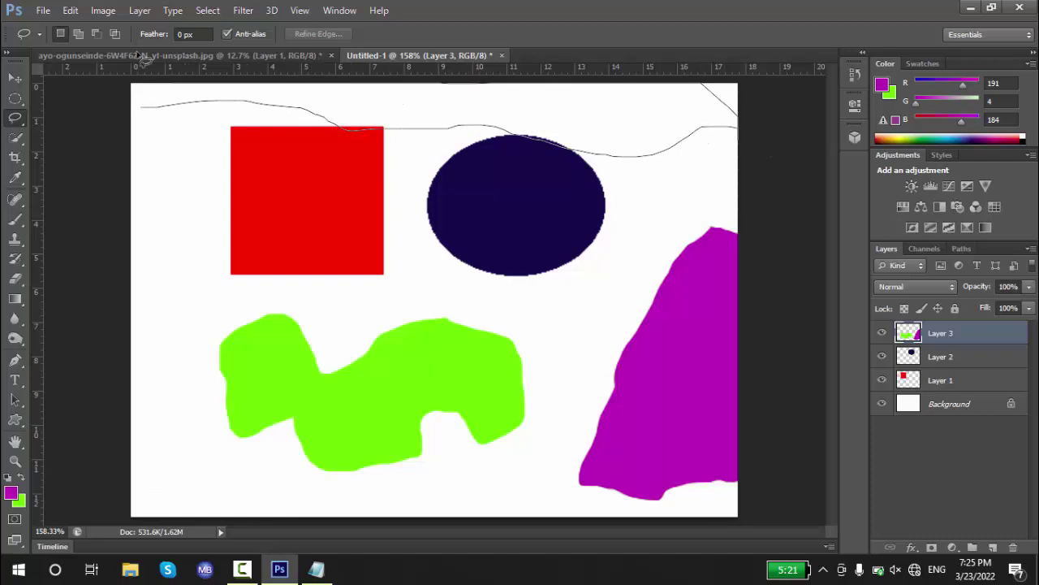
{"action": "left_click_drag", "start_coordinate": [501, 84], "coordinate": [151, 109]}
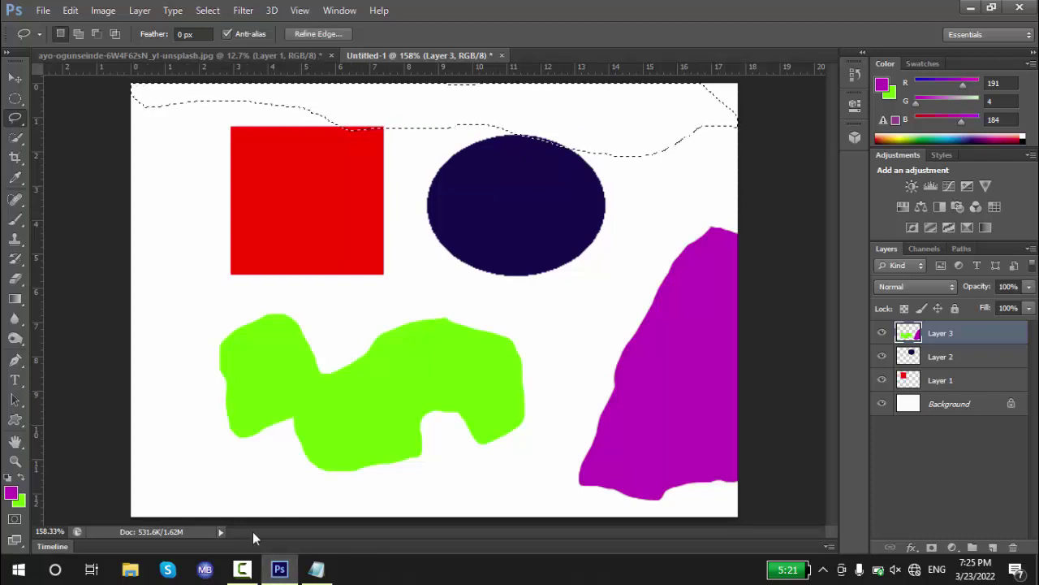
{"action": "key", "text": "ctrl+alt+z"}
{"action": "key", "text": "ctrl+alt+z"}
{"action": "key", "text": "ctrl+alt+z"}
{"action": "key", "text": "ctrl+alt+z"}
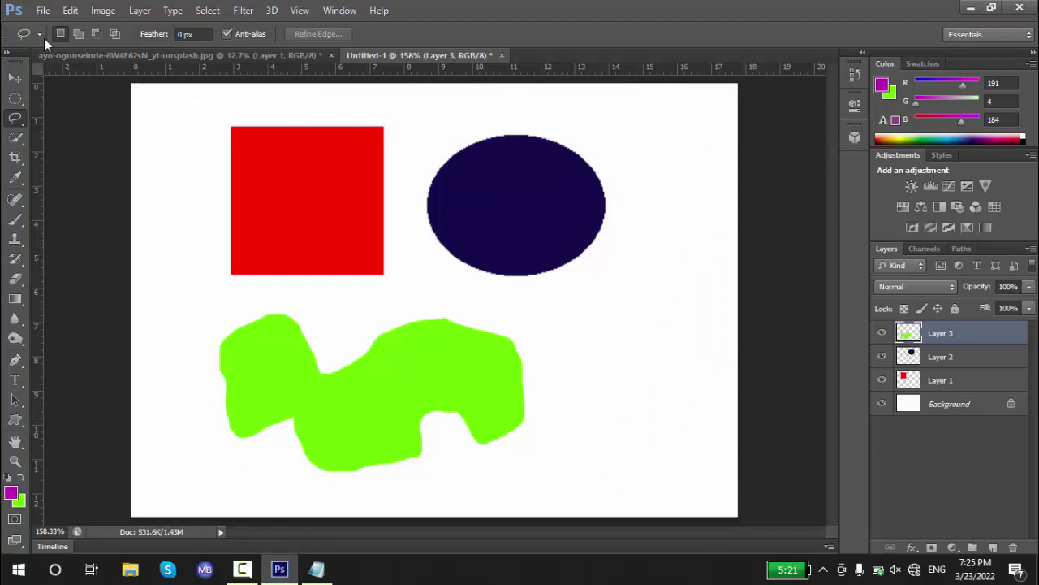
Move the green shape left, scale it down, and shift it up just beneath the red square
{"action": "key", "text": "v"}
{"action": "left_click_drag", "start_coordinate": [319, 351], "coordinate": [254, 357]}
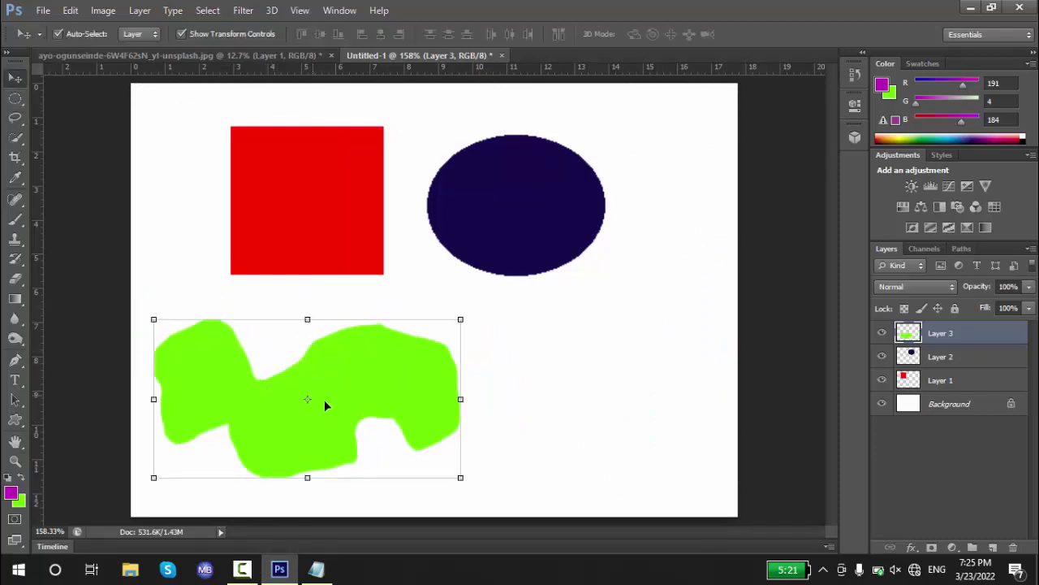
{"action": "left_click", "coordinate": [460, 477]}
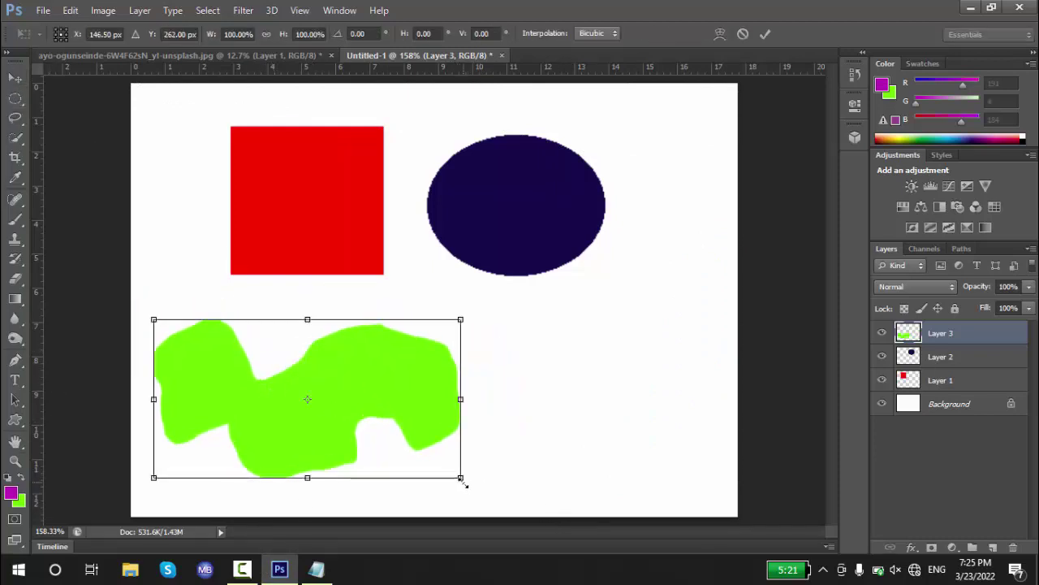
{"action": "left_click_drag", "start_coordinate": [460, 477], "coordinate": [395, 432]}
{"action": "key", "text": "Return"}
{"action": "mouse_move", "coordinate": [336, 364]}
{"action": "left_mouse_down"}
{"action": "mouse_move", "coordinate": [327, 357]}
{"action": "mouse_move", "coordinate": [352, 332]}
{"action": "left_mouse_up"}
{"action": "left_click", "coordinate": [276, 453]}
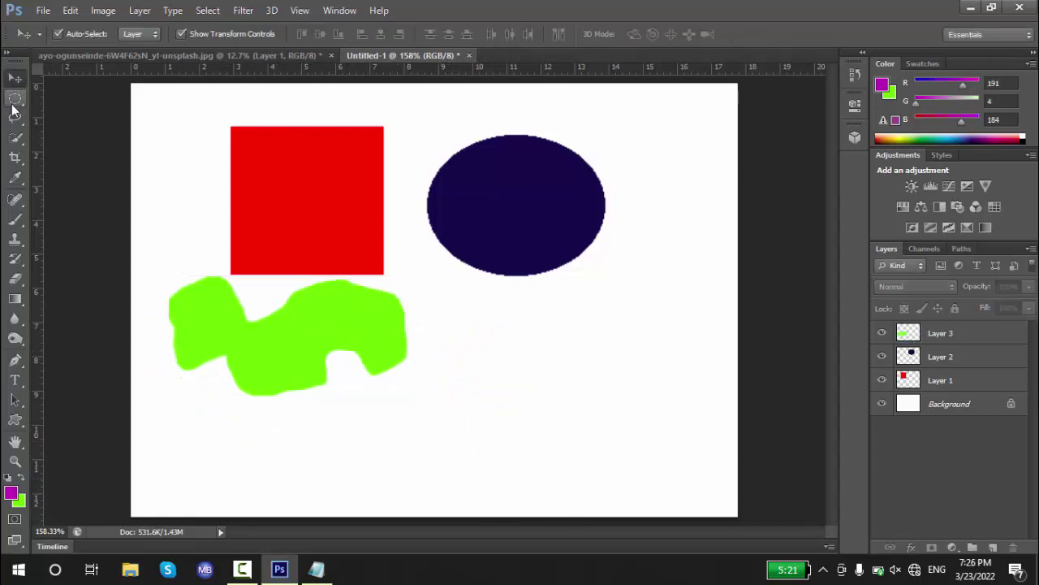
{"action": "left_click_drag", "start_coordinate": [14, 117], "coordinate": [57, 130]}
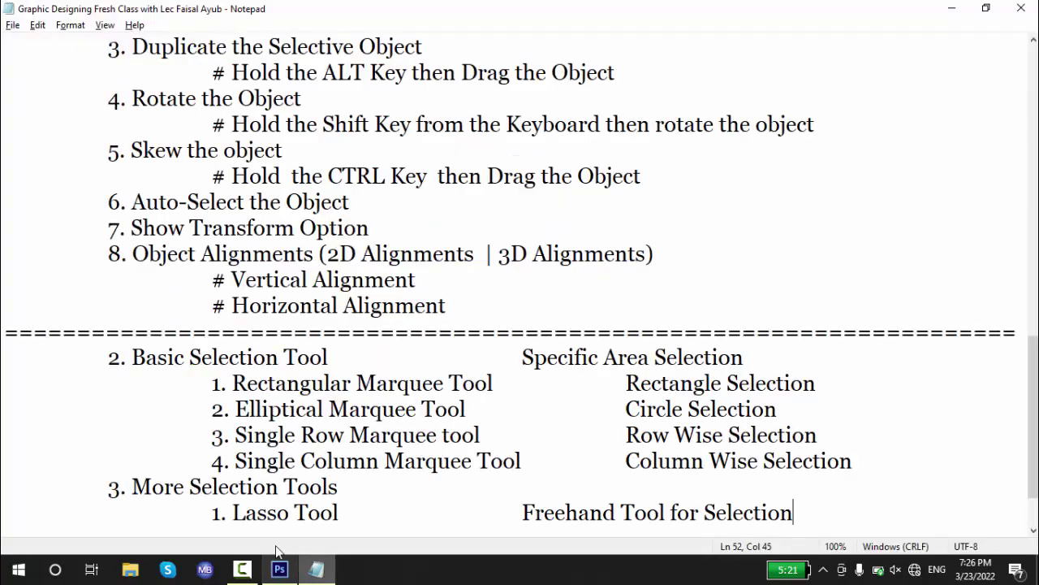
Add 'Polygonal Tool – click by click selection' to the notes and save them
{"action": "left_click", "coordinate": [316, 568]}
{"action": "key", "text": "ctrl+z"}
{"action": "key", "text": "ctrl+z"}
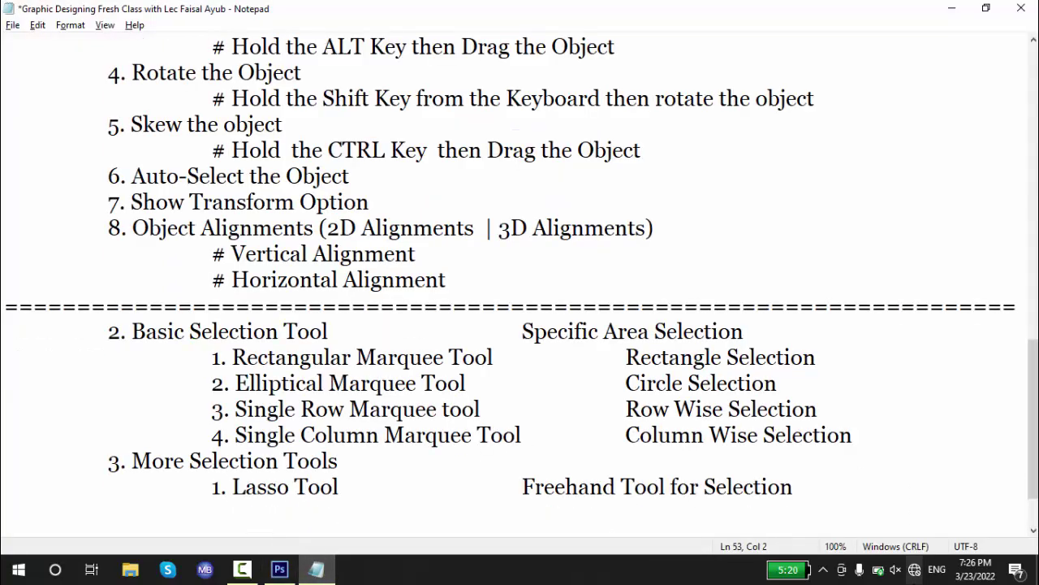
{"action": "type", "text": "2.Polygo"}
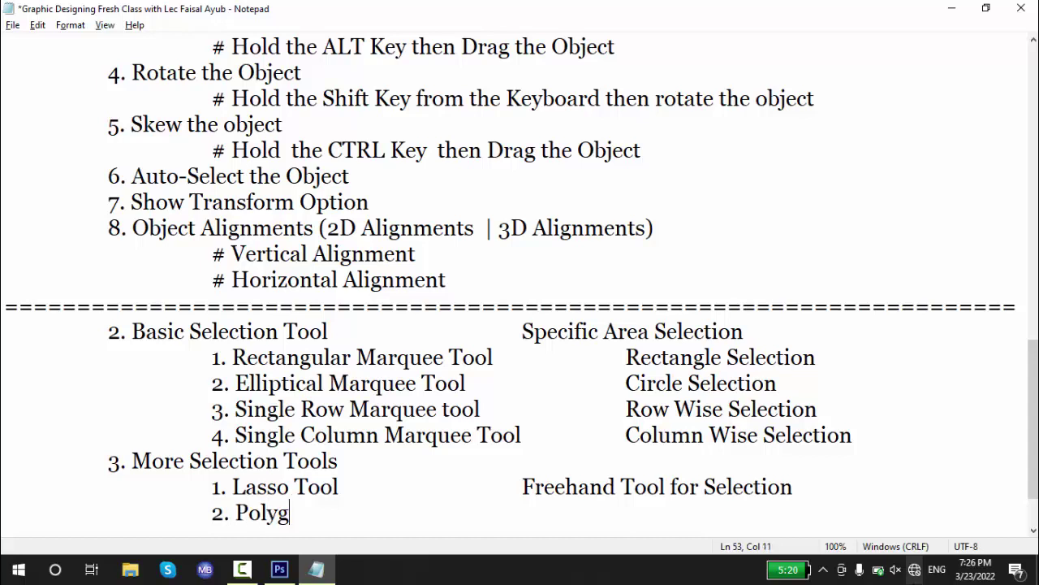
{"action": "type", "text": "nal Tool\tc"}
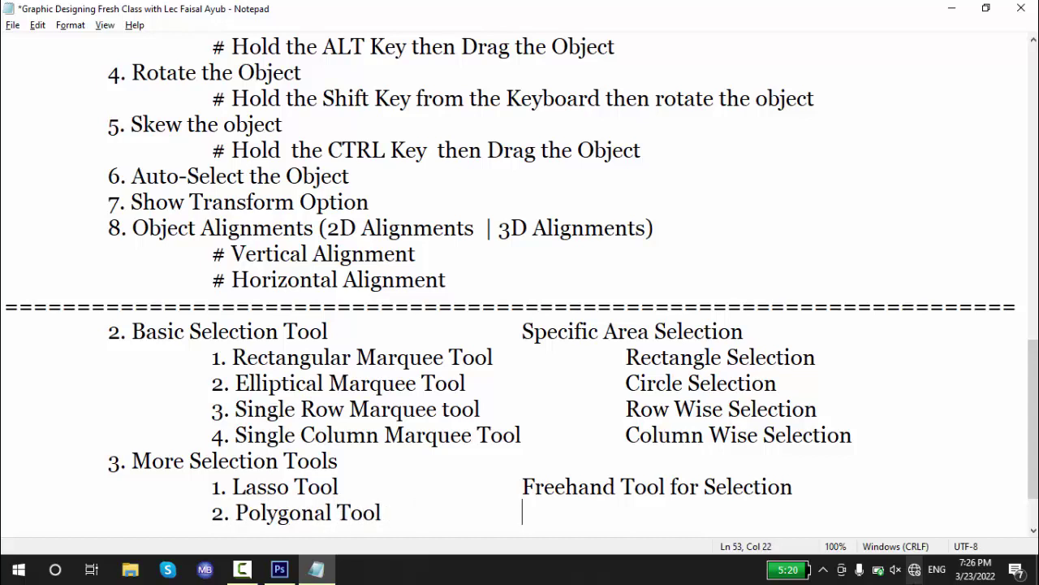
{"action": "type", "text": "lick by cli"}
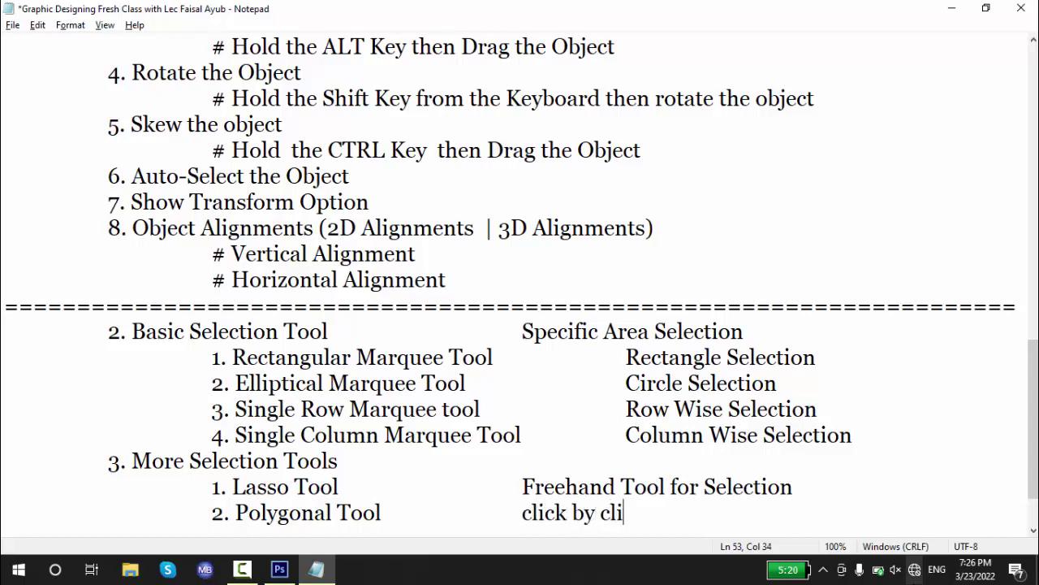
{"action": "type", "text": "ck selection"}
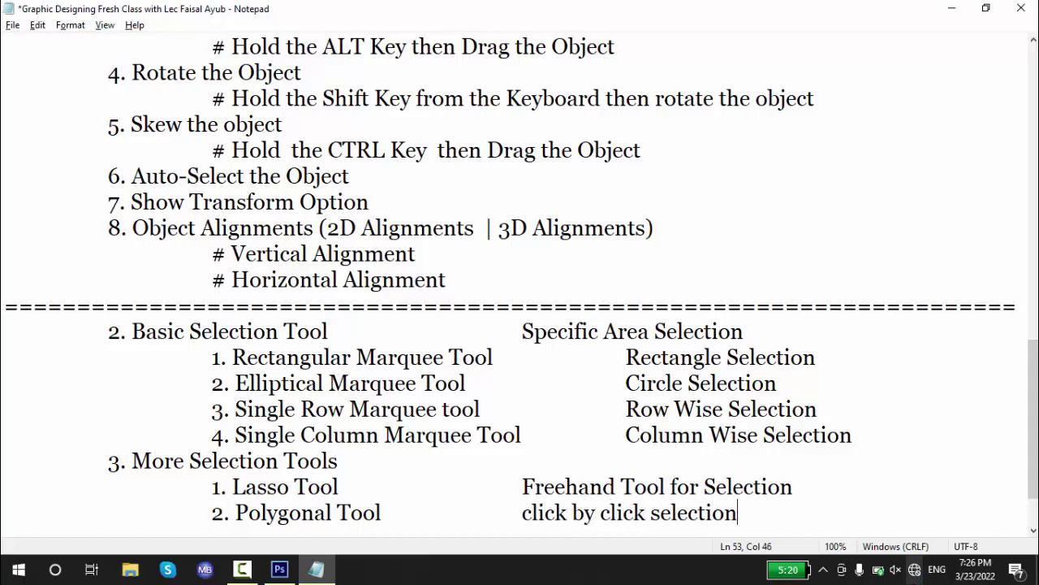
{"action": "key", "text": "ctrl+s"}
{"action": "left_click", "coordinate": [280, 569]}
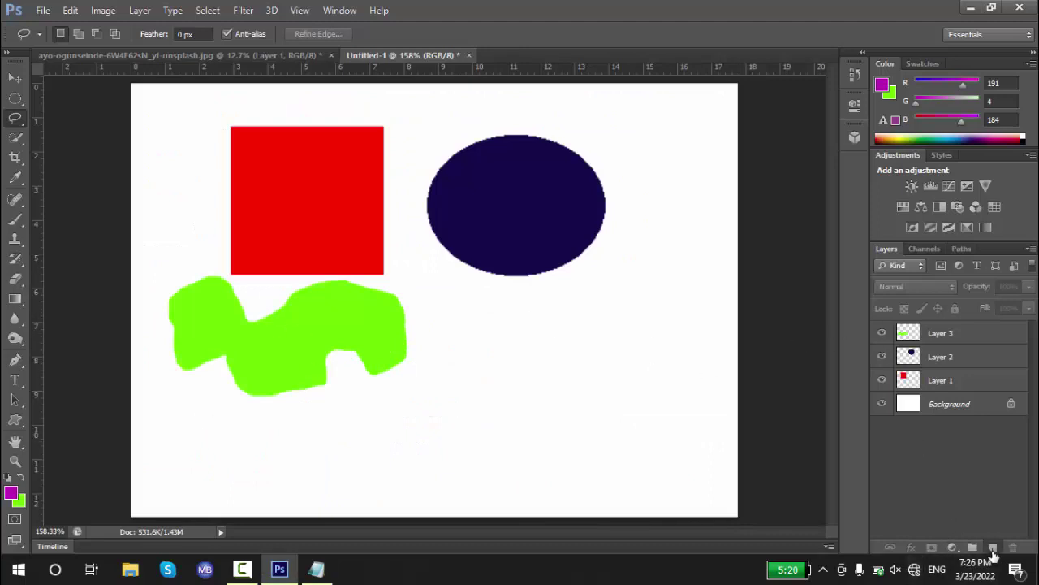
On a new layer, fill a polygonal-lasso triangle at the canvas's lower right with magenta
{"action": "left_click", "coordinate": [992, 547]}
{"action": "right_click", "coordinate": [20, 123]}
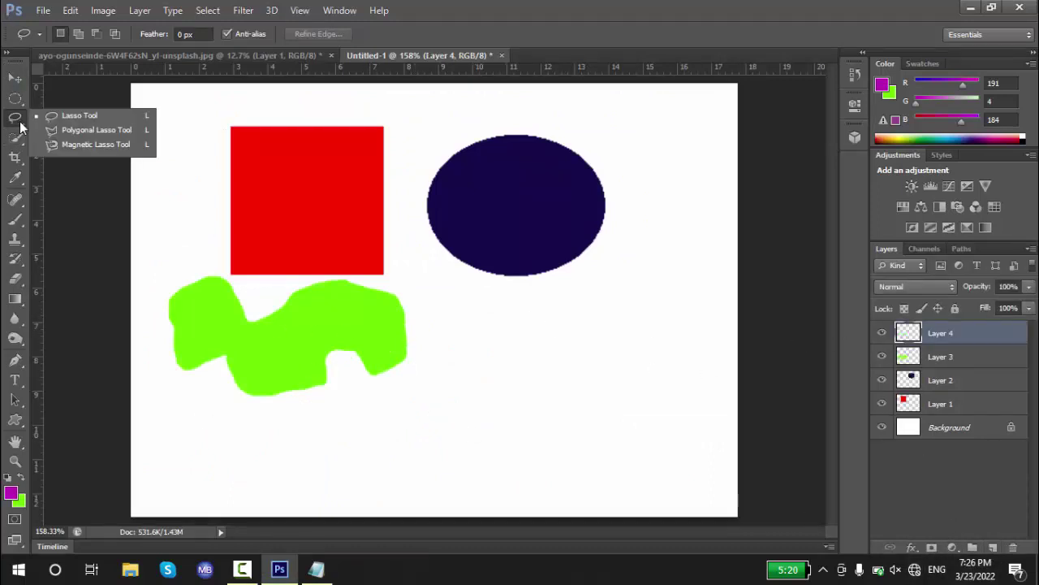
{"action": "left_click", "coordinate": [72, 132]}
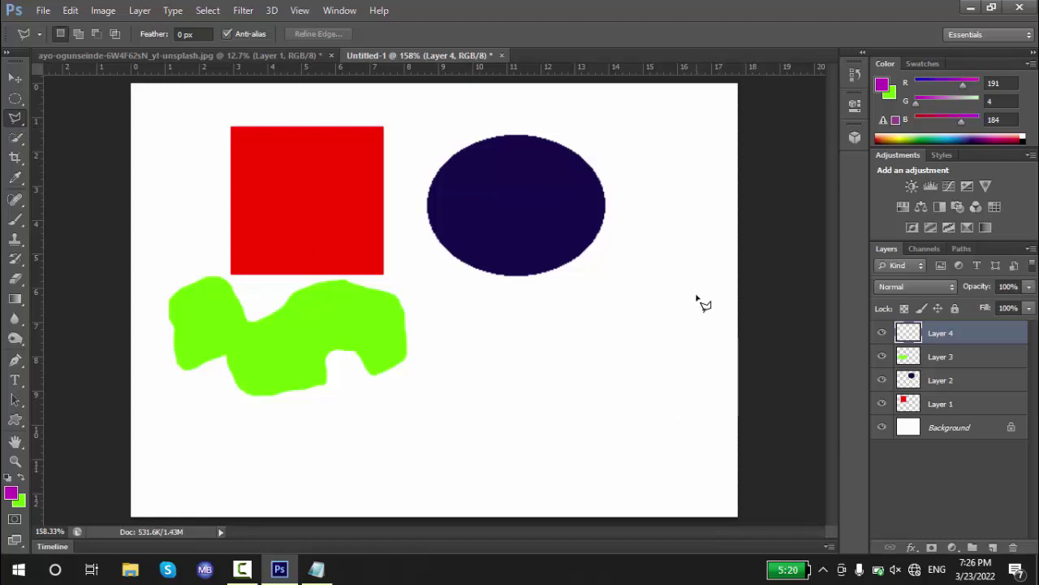
{"action": "left_click", "coordinate": [718, 255]}
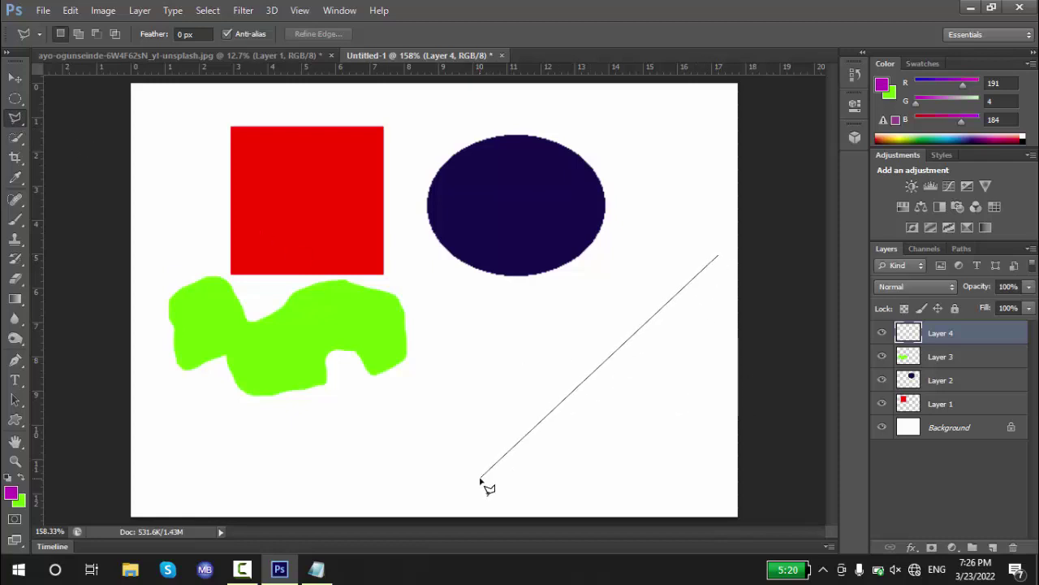
{"action": "left_click", "coordinate": [480, 477]}
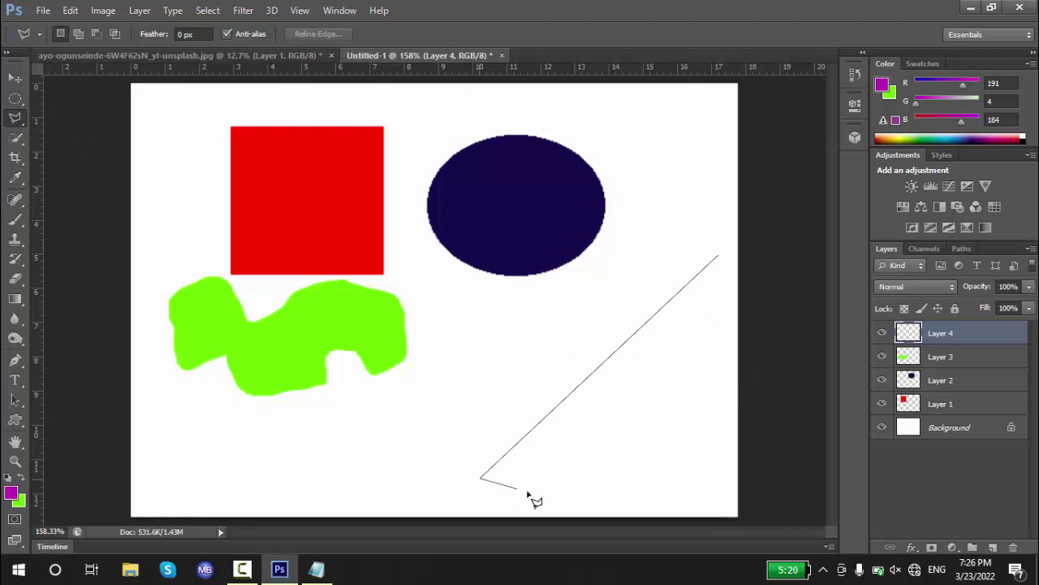
{"action": "left_click", "coordinate": [739, 514]}
{"action": "left_click", "coordinate": [750, 246]}
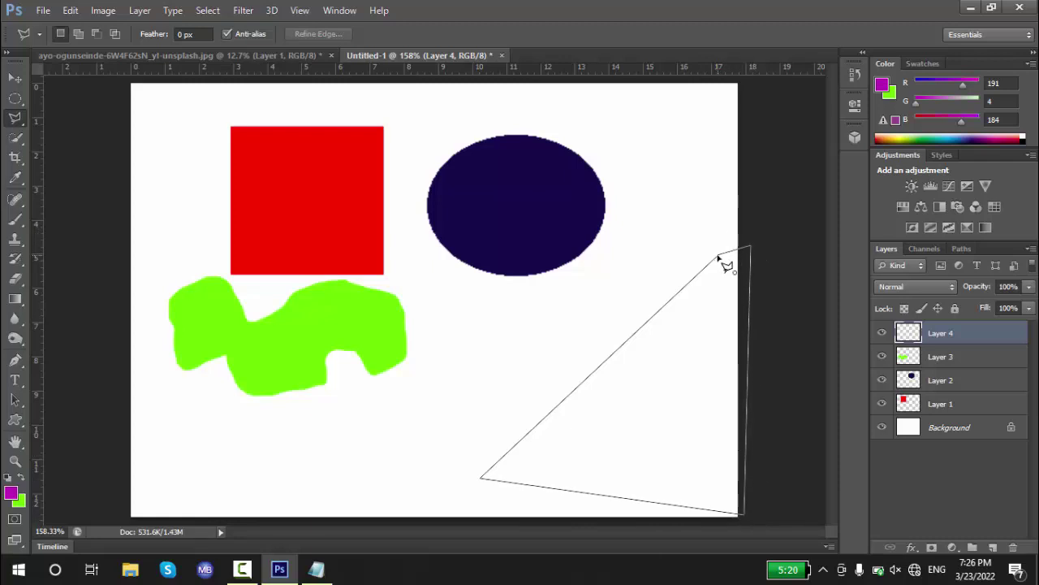
{"action": "left_click", "coordinate": [719, 259]}
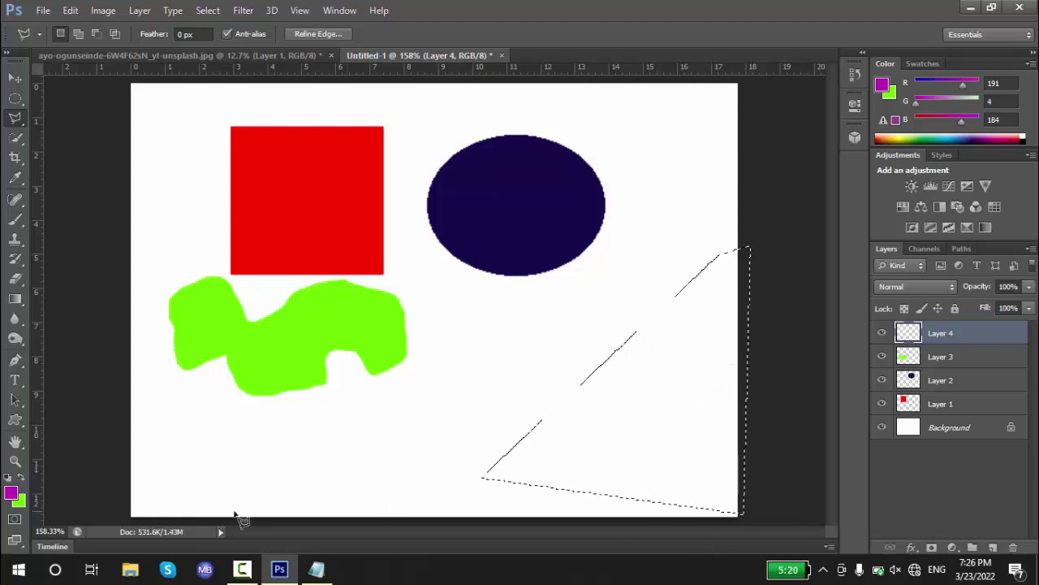
{"action": "key", "text": "alt+BackSpace"}
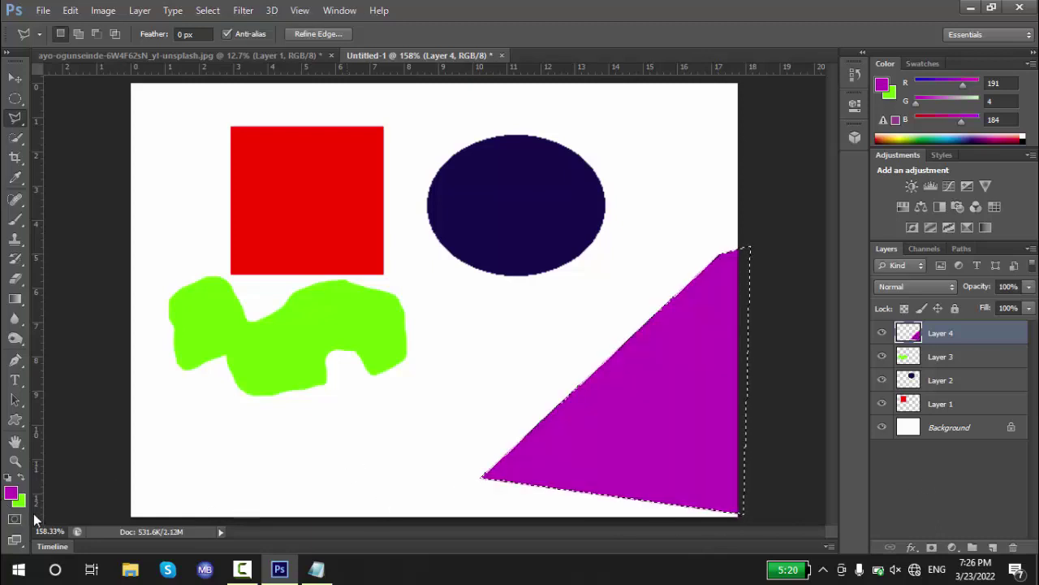
{"action": "key", "text": "ctrl+d"}
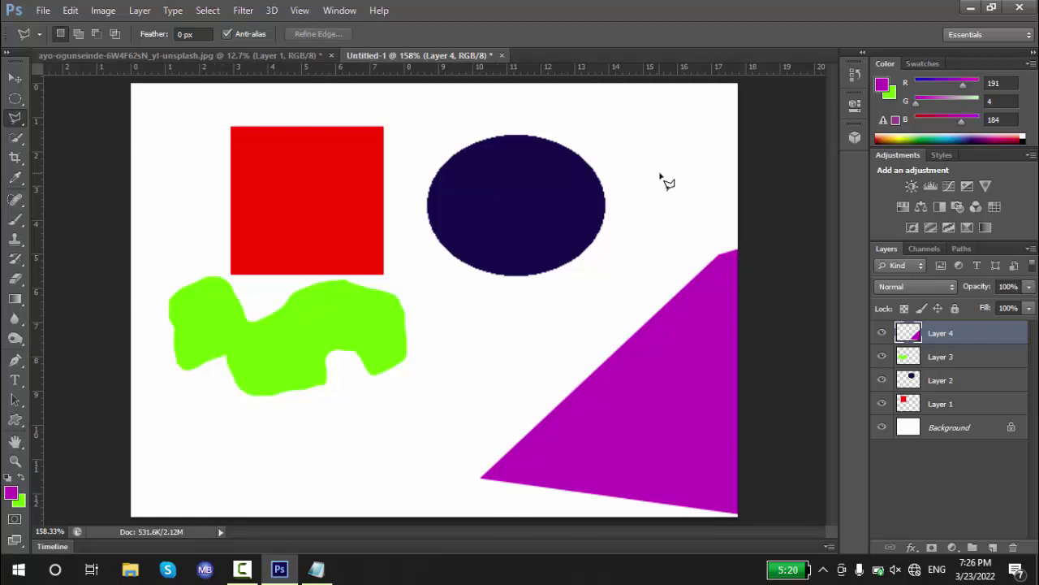
Outline a polygonal strip across the top of the canvas
{"action": "left_click", "coordinate": [734, 118]}
{"action": "left_click", "coordinate": [130, 116]}
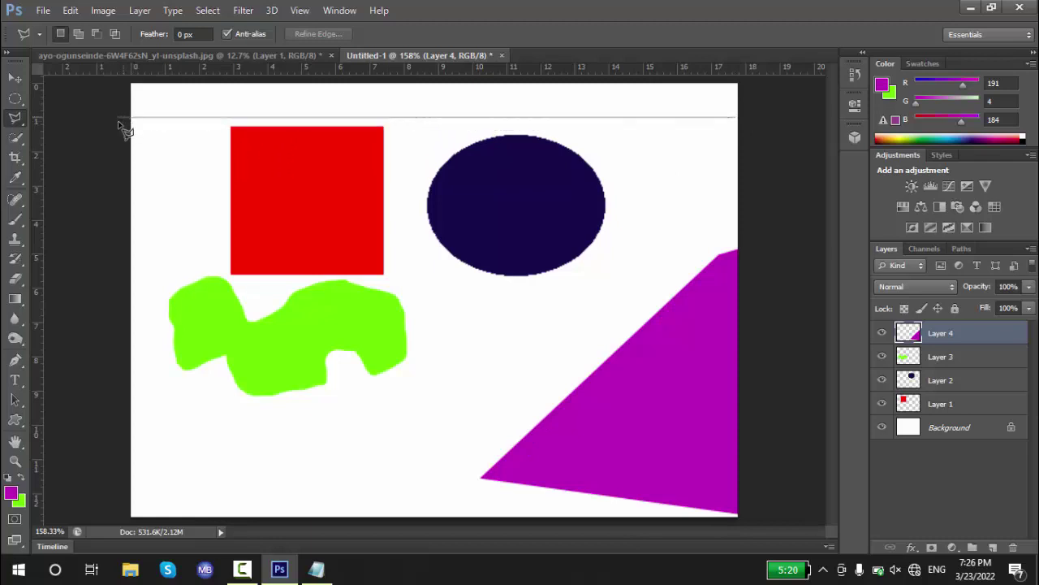
{"action": "left_click", "coordinate": [122, 80]}
{"action": "left_click", "coordinate": [747, 79]}
{"action": "double_click", "coordinate": [743, 120]}
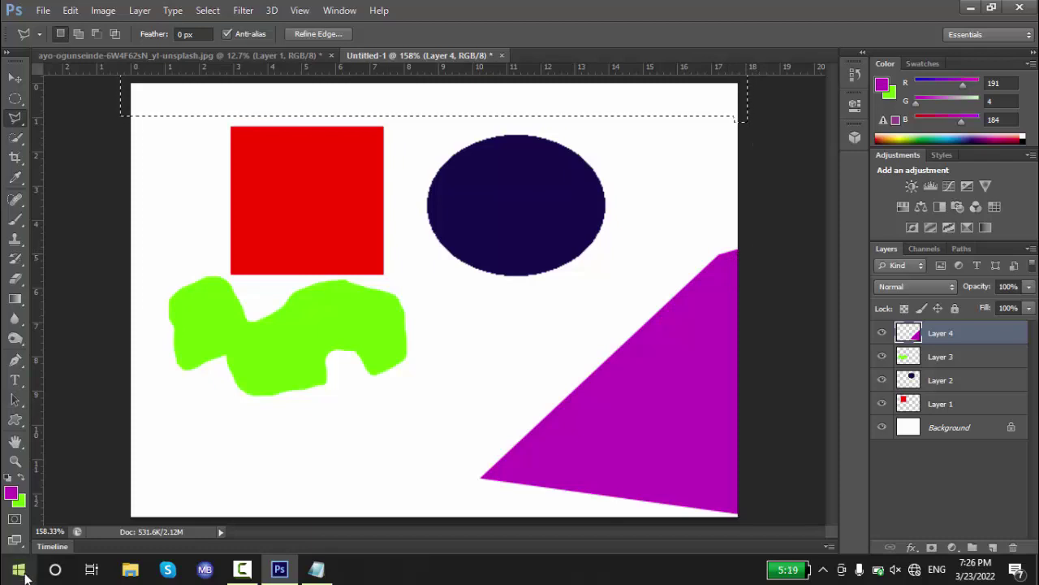
Set the foreground colour to pure red ff0000 and fill the top strip with it
{"action": "left_click", "coordinate": [16, 494]}
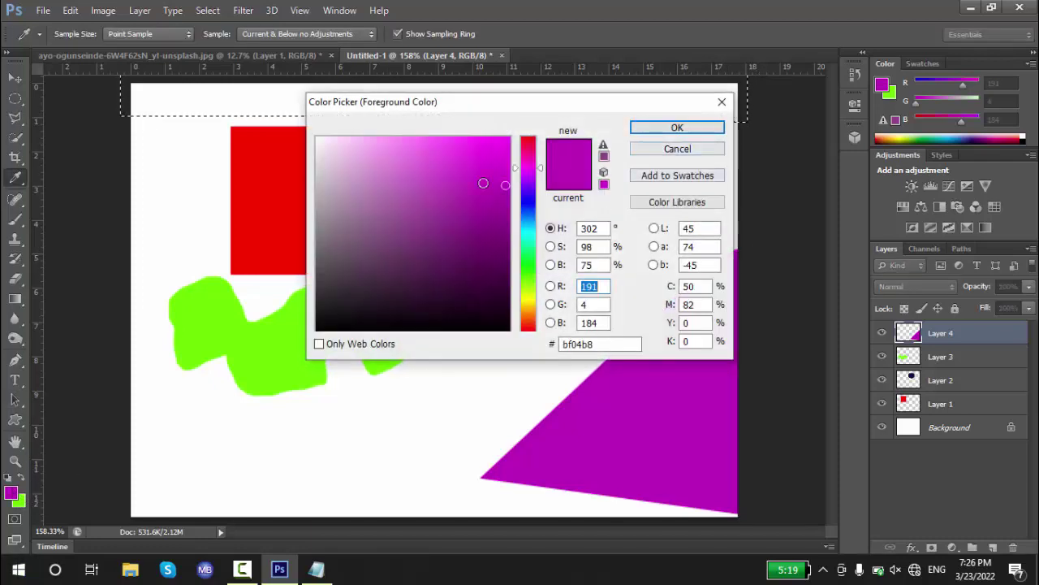
{"action": "left_click_drag", "start_coordinate": [528, 170], "coordinate": [528, 137]}
{"action": "left_click_drag", "start_coordinate": [505, 186], "coordinate": [566, 121]}
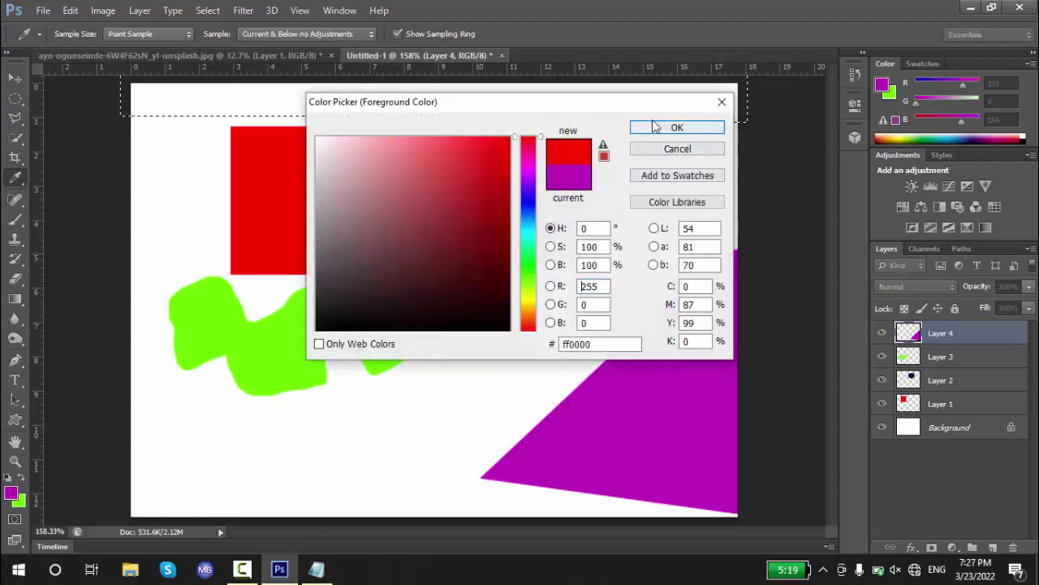
{"action": "left_click", "coordinate": [677, 128]}
{"action": "key", "text": "alt+BackSpace"}
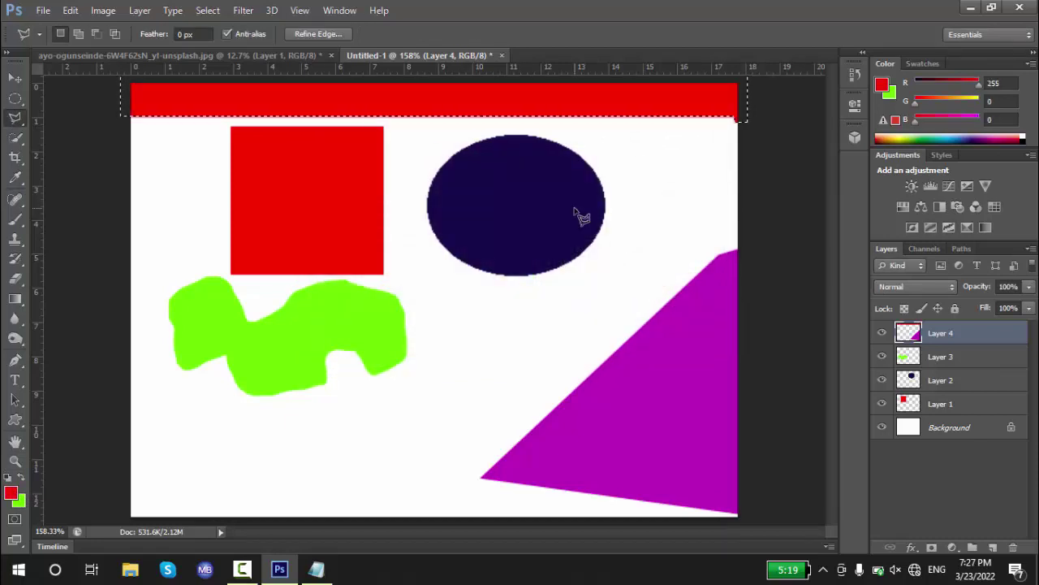
{"action": "key", "text": "ctrl+d"}
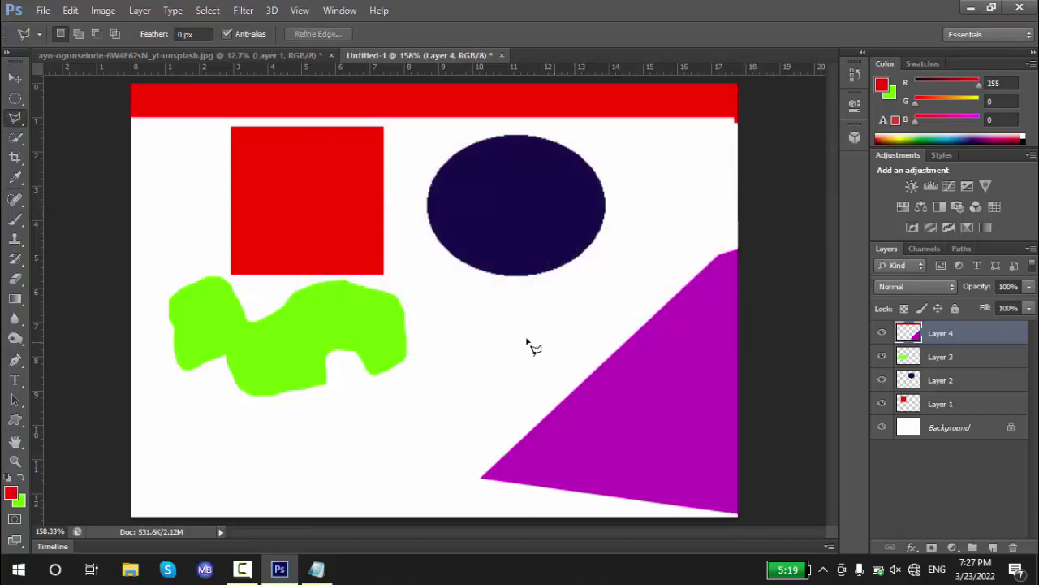
Select a triangle at the canvas's bottom-left and fill it red
{"action": "mouse_move", "coordinate": [185, 477]}
{"action": "left_mouse_down"}
{"action": "mouse_move", "coordinate": [213, 497]}
{"action": "mouse_move", "coordinate": [188, 480]}
{"action": "left_mouse_up"}
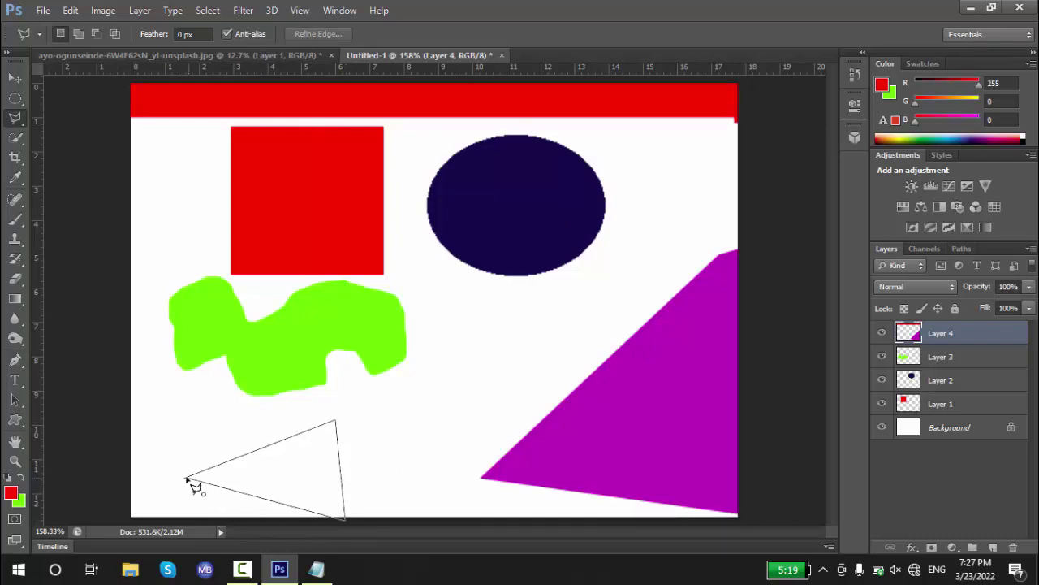
{"action": "left_click", "coordinate": [190, 481]}
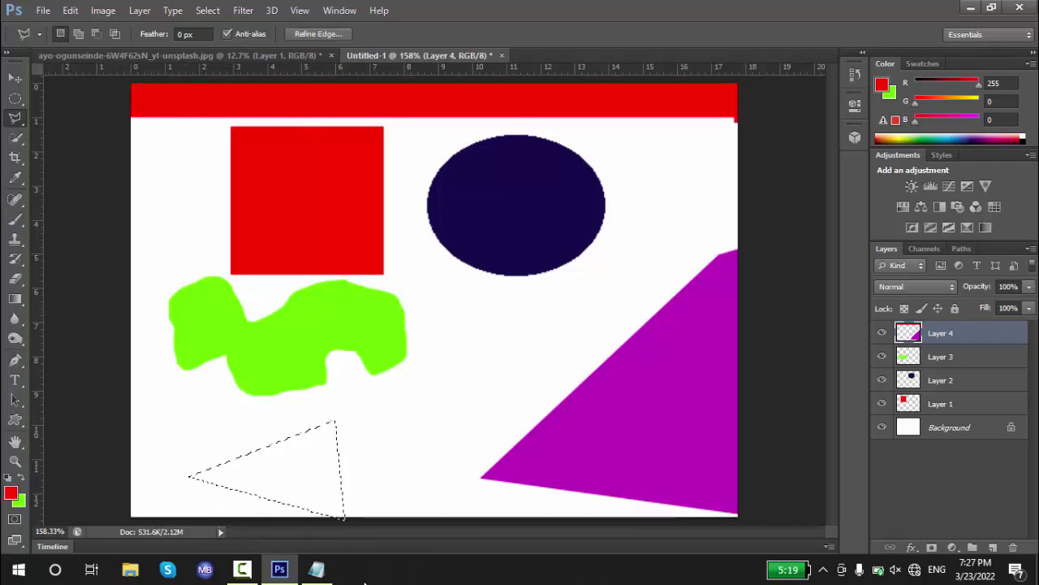
{"action": "key", "text": "alt+BackSpace"}
{"action": "key", "text": "ctrl+d"}
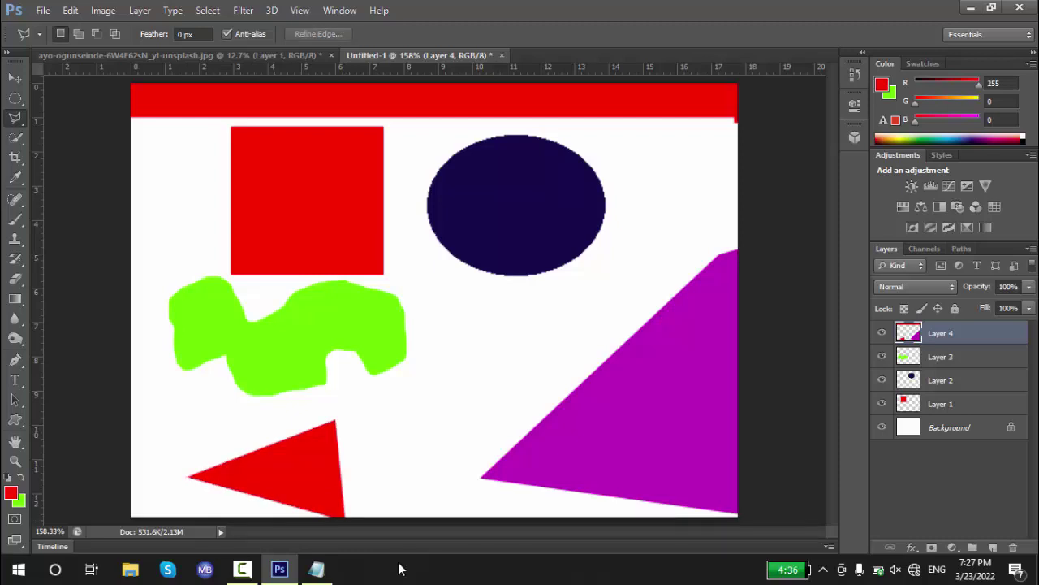
Outline a four-sided polygonal selection to the right of the green shape
{"action": "left_click", "coordinate": [452, 335]}
{"action": "left_click", "coordinate": [569, 334]}
{"action": "left_click", "coordinate": [573, 468]}
{"action": "left_click", "coordinate": [419, 459]}
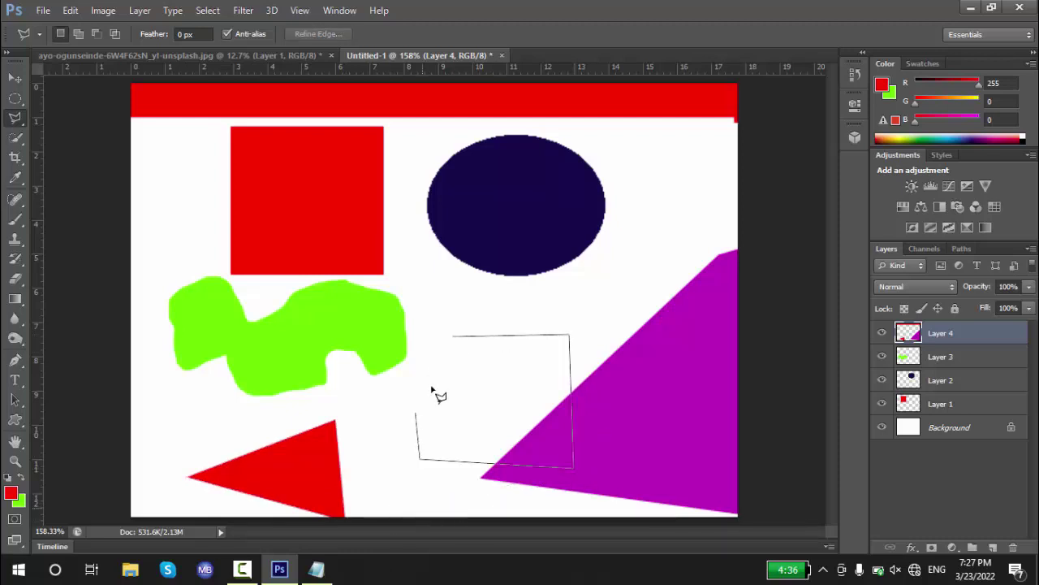
{"action": "left_click", "coordinate": [436, 374]}
{"action": "left_click", "coordinate": [452, 336]}
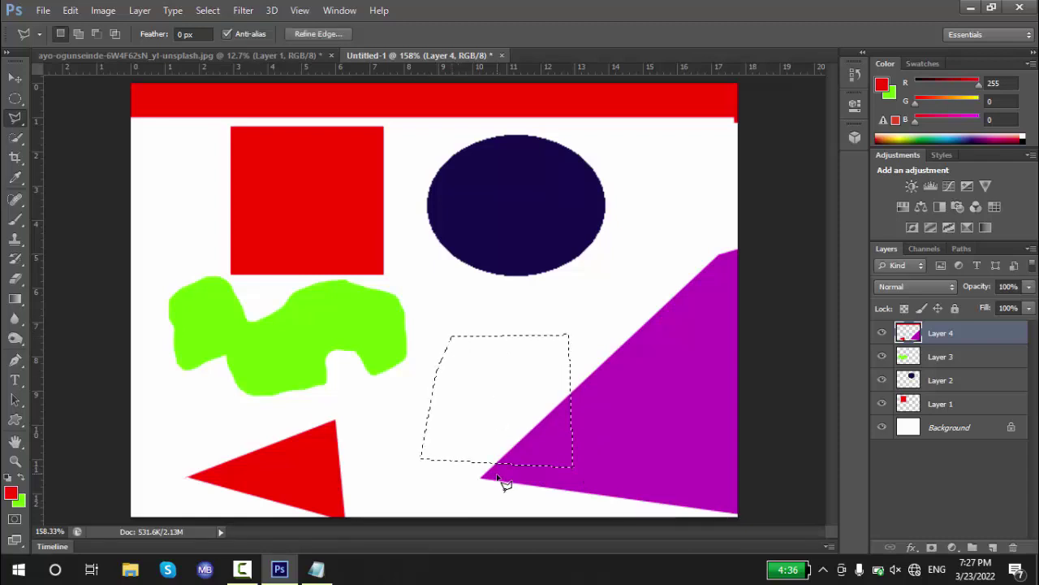
Discard the selection, hide Layers 1–4 and bring up the lasso tool variants
{"action": "key", "text": "ctrl+d"}
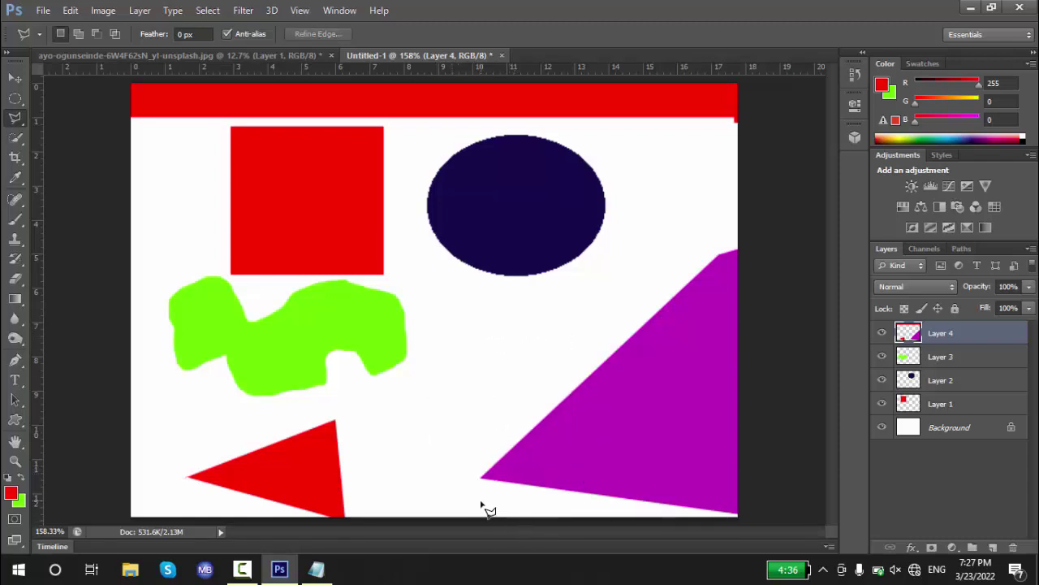
{"action": "left_click_drag", "start_coordinate": [882, 334], "coordinate": [882, 404]}
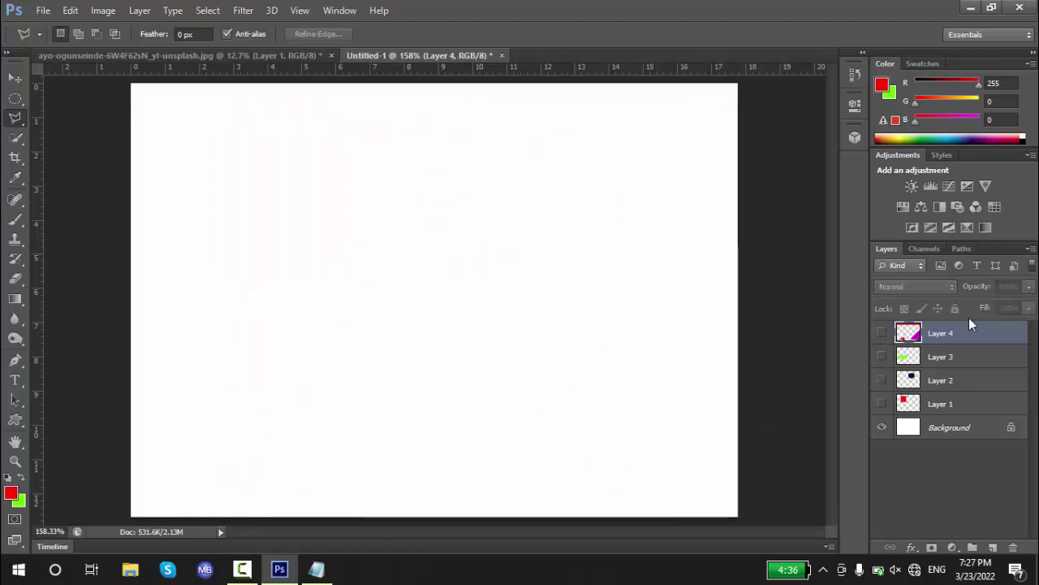
{"action": "right_click", "coordinate": [17, 122]}
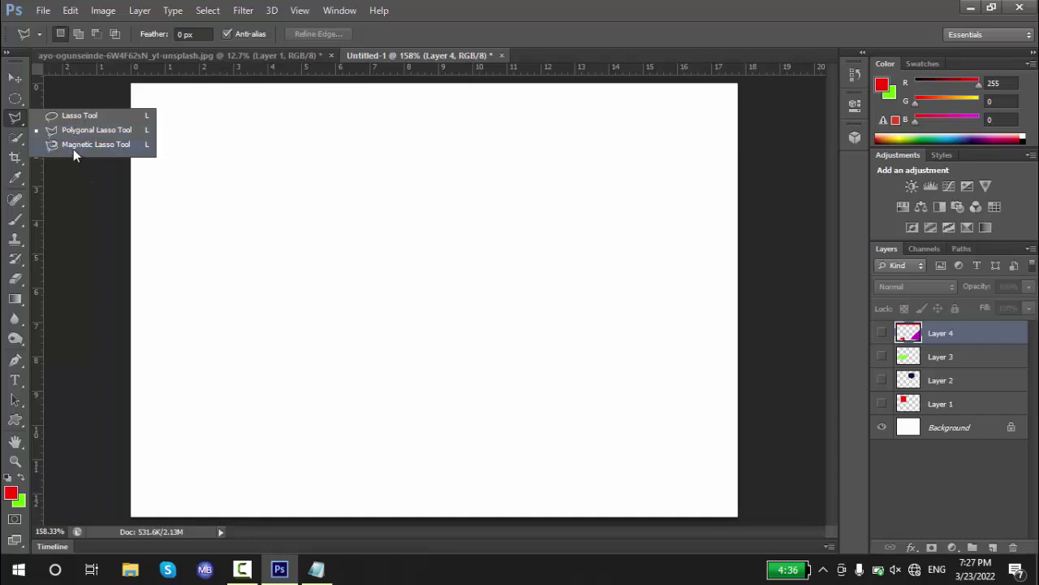
Add '3. Megnatic Lasso tool – According to the Color Selection' to the notes, then return to Photoshop
{"action": "left_click", "coordinate": [317, 568]}
{"action": "key", "text": "Return"}
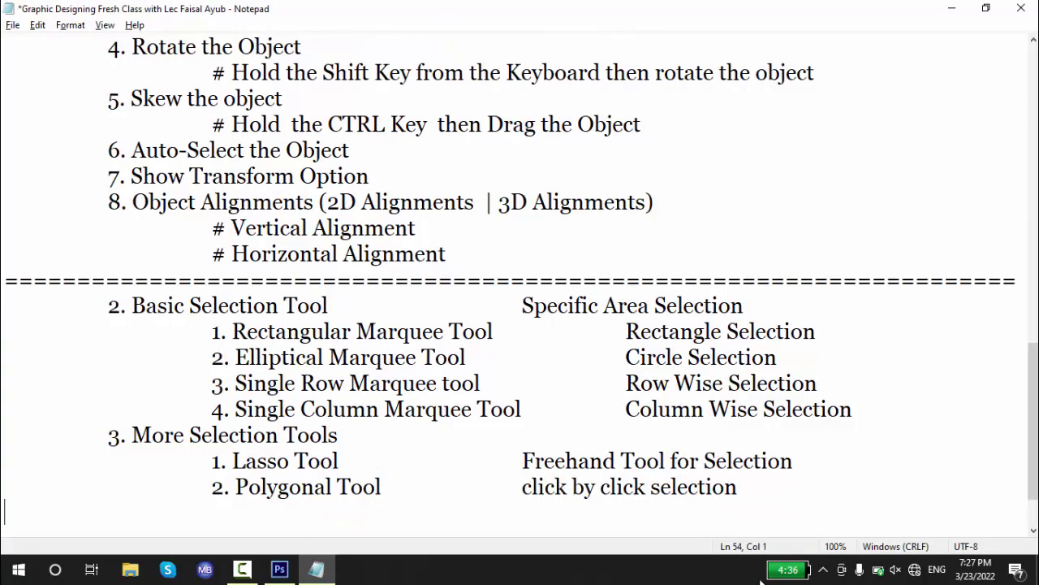
{"action": "type", "text": "3. M"}
{"action": "type", "text": "agne"}
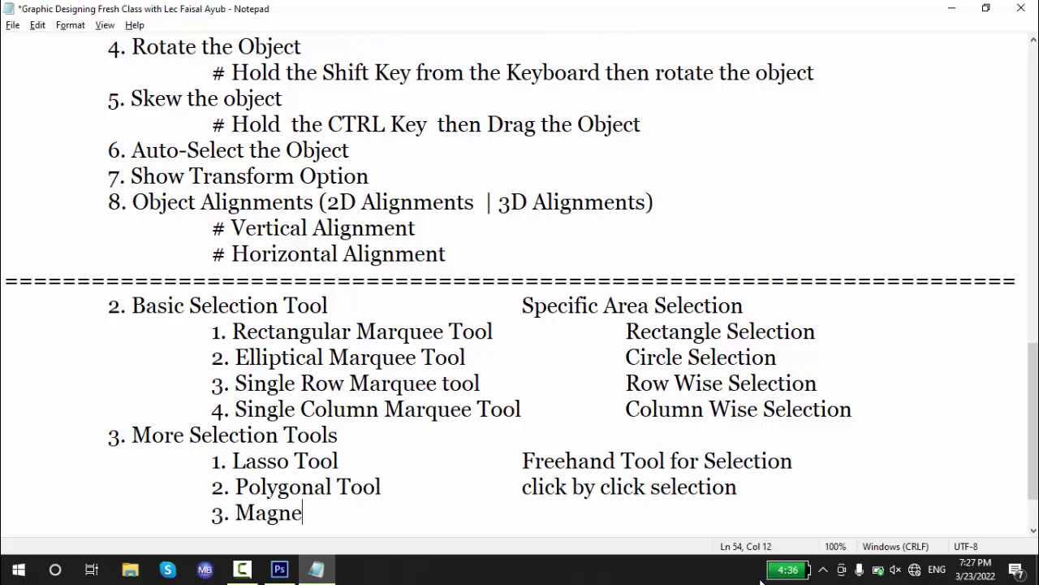
{"action": "key", "text": "BackSpace"}
{"action": "key", "text": "BackSpace"}
{"action": "key", "text": "BackSpace"}
{"action": "key", "text": "BackSpace"}
{"action": "type", "text": "eg"}
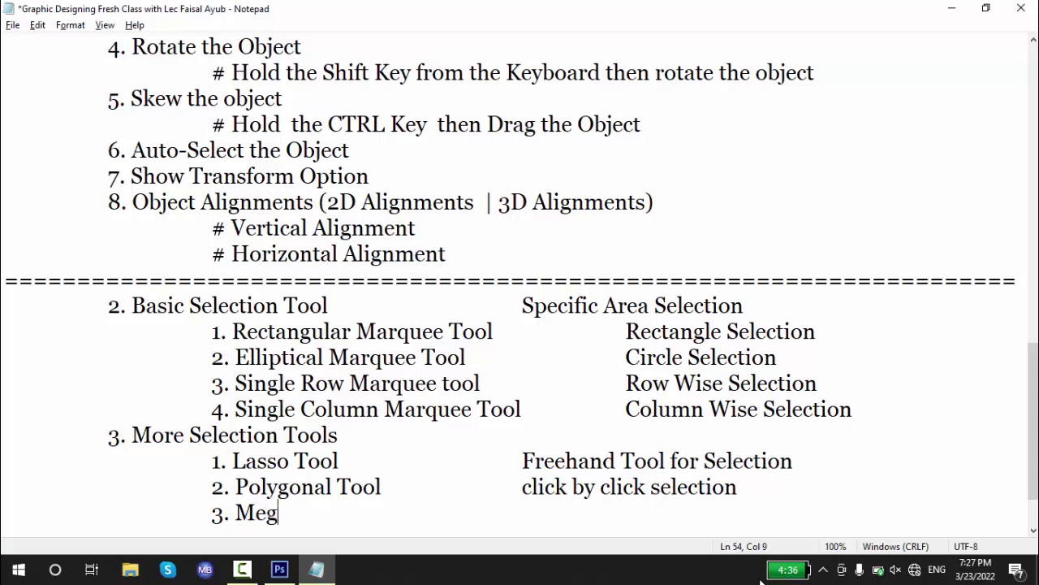
{"action": "type", "text": "natic Las"}
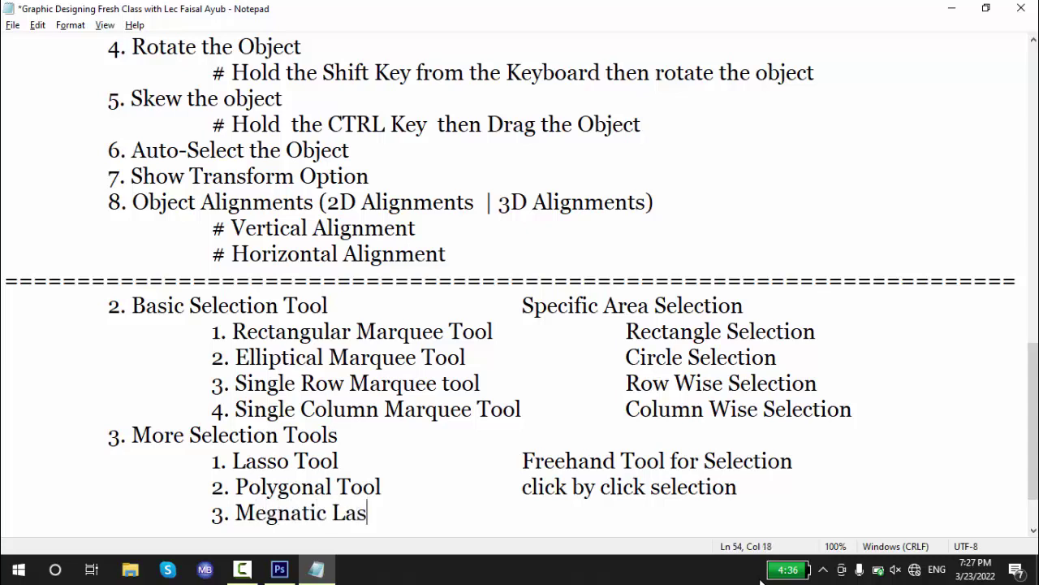
{"action": "type", "text": "so tool"}
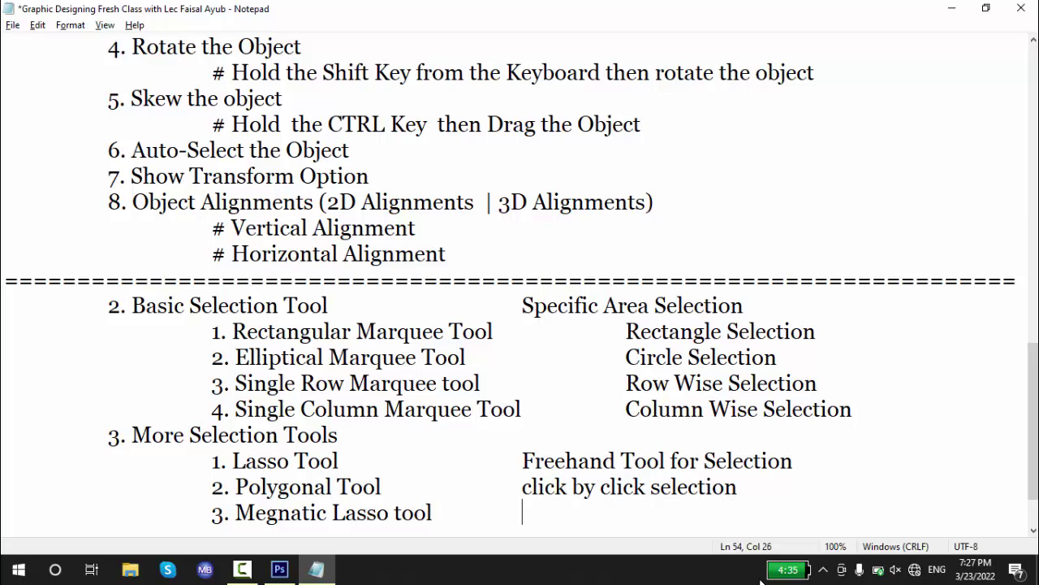
{"action": "type", "text": " Accordin"}
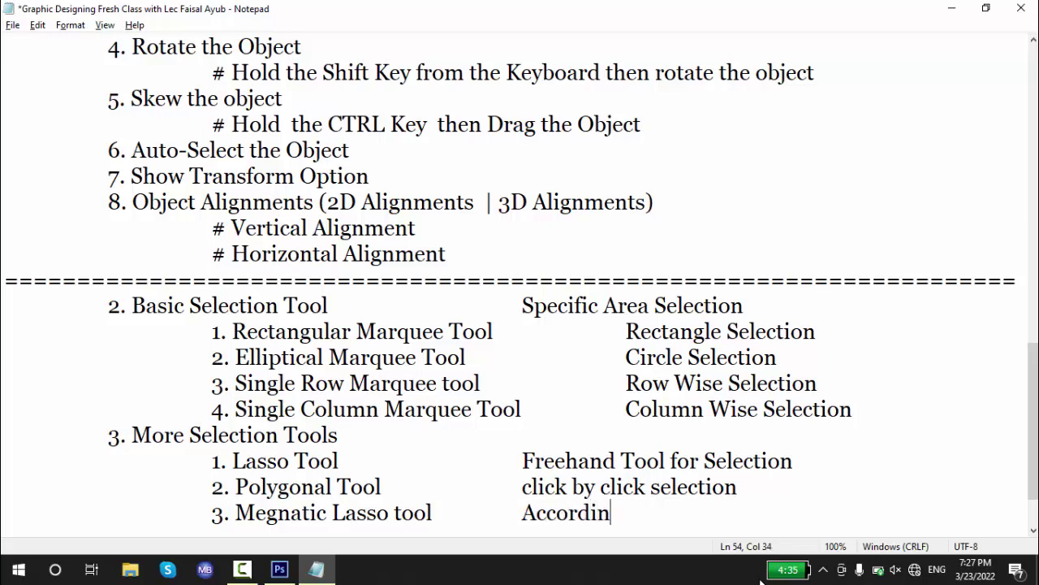
{"action": "type", "text": "g ttto"}
{"action": "key", "text": "BackSpace"}
{"action": "key", "text": "BackSpace"}
{"action": "type", "text": "he Cool"}
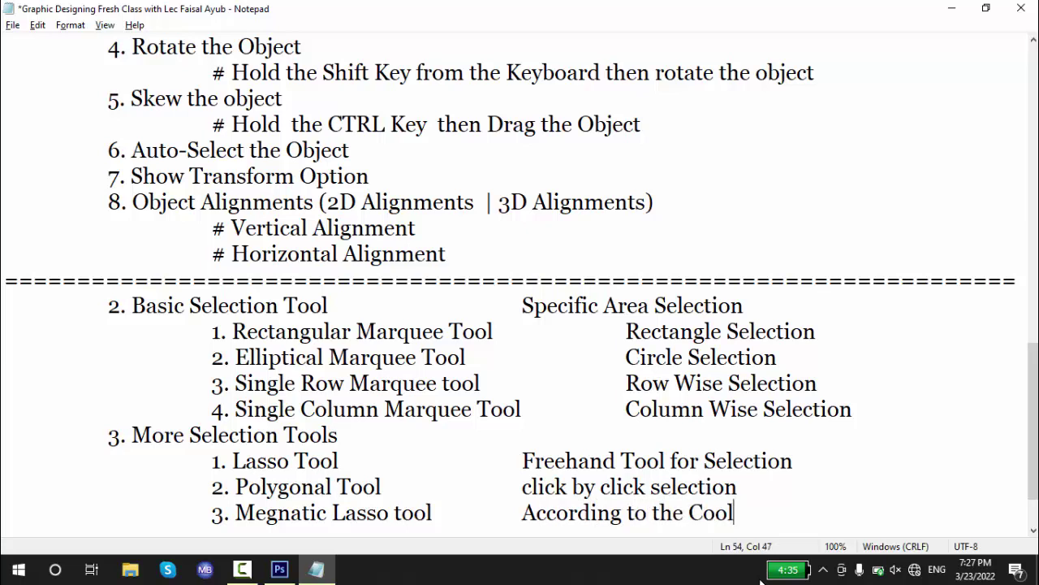
{"action": "key", "text": "BackSpace"}
{"action": "key", "text": "BackSpace"}
{"action": "type", "text": "lor Selec"}
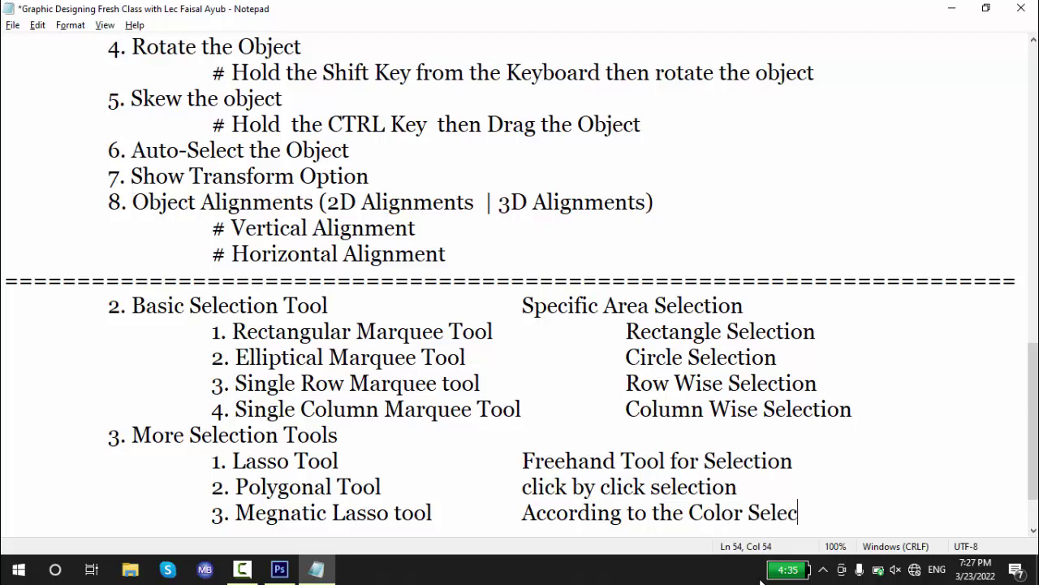
{"action": "type", "text": "tion"}
{"action": "key", "text": "alt+Tab"}
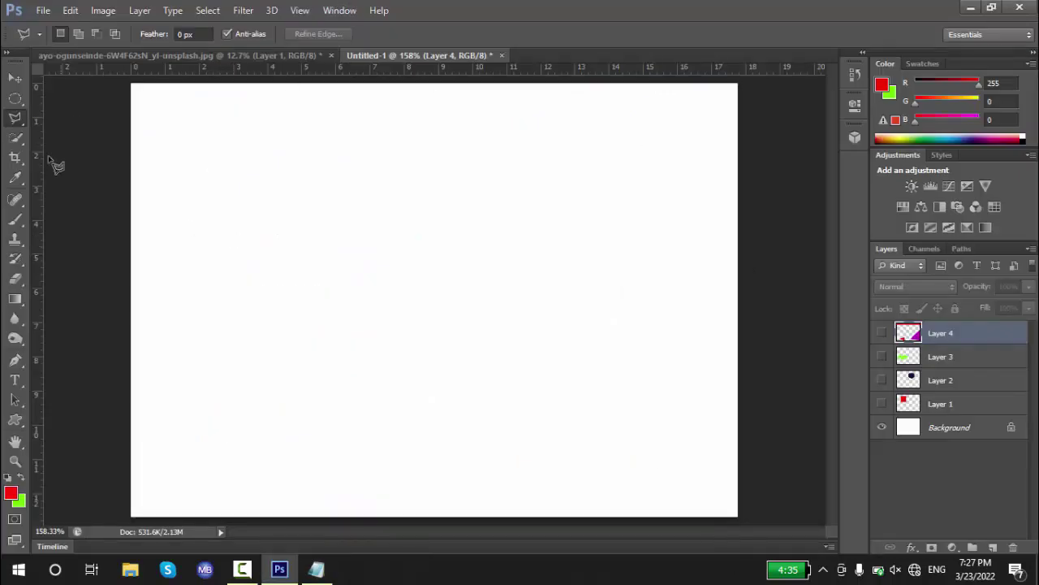
Trace a closed many-sided shape near the canvas centre with the Magnetic Lasso
{"action": "right_click", "coordinate": [10, 124]}
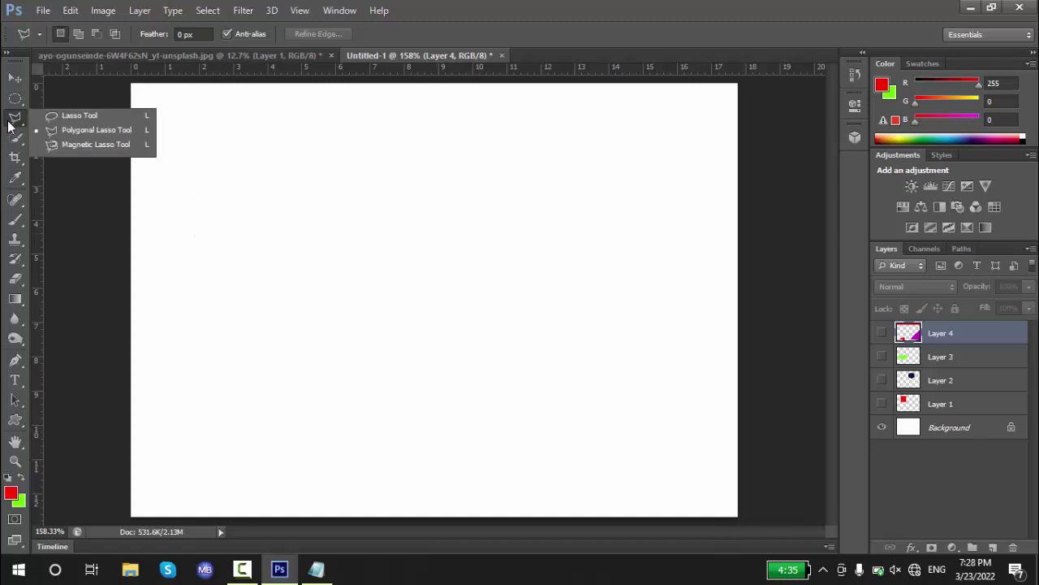
{"action": "left_click", "coordinate": [49, 145]}
{"action": "left_click", "coordinate": [329, 238]}
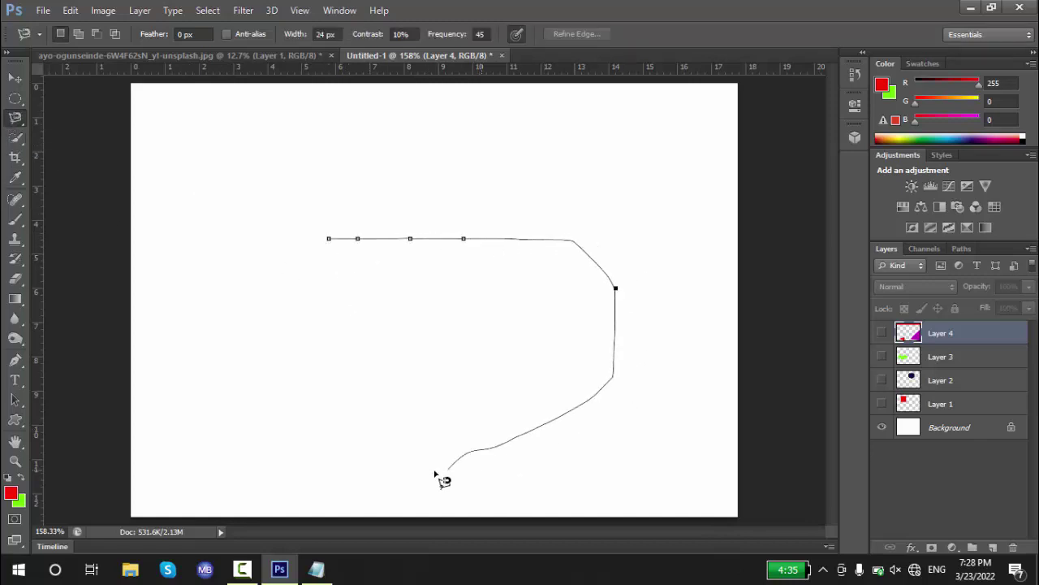
{"action": "left_click", "coordinate": [333, 243]}
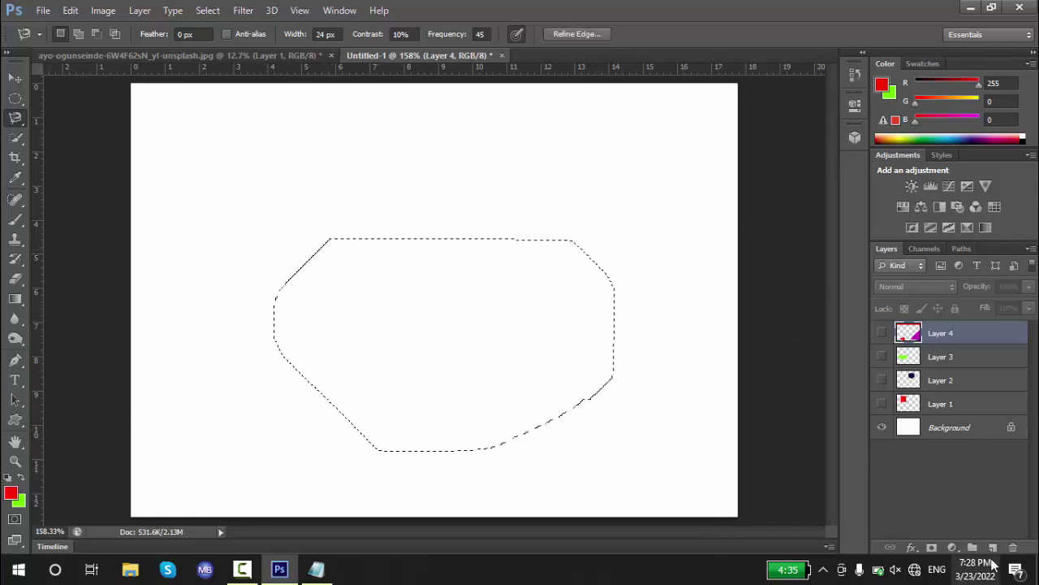
Fill the selection with red on a new layer, then deselect
{"action": "left_click", "coordinate": [992, 548]}
{"action": "key", "text": "alt+BackSpace"}
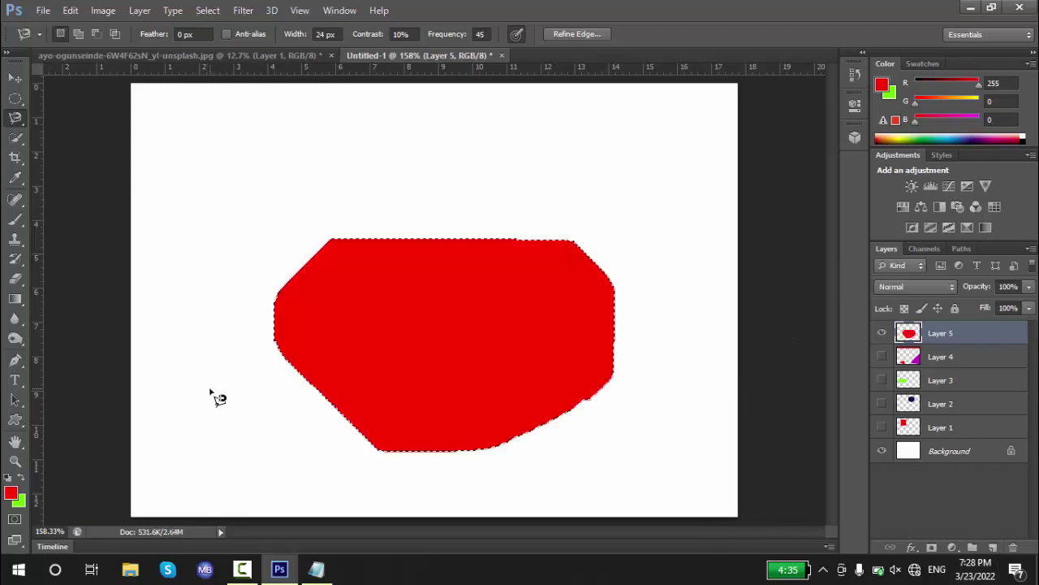
{"action": "key", "text": "ctrl+d"}
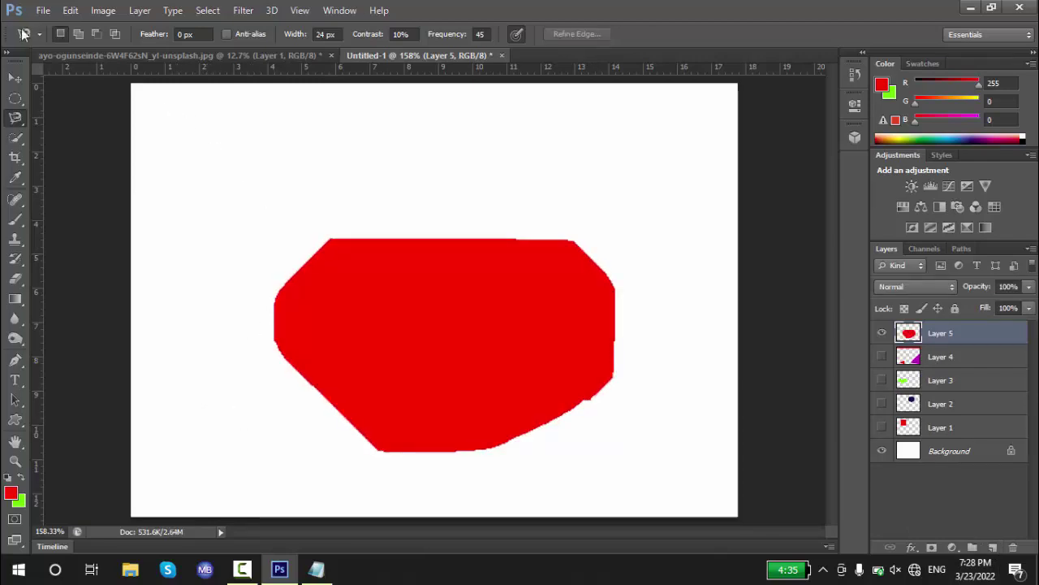
{"action": "left_click", "coordinate": [41, 10]}
Open 'Untitled design' from Downloads, switching the file list to large icons
{"action": "left_click", "coordinate": [50, 39]}
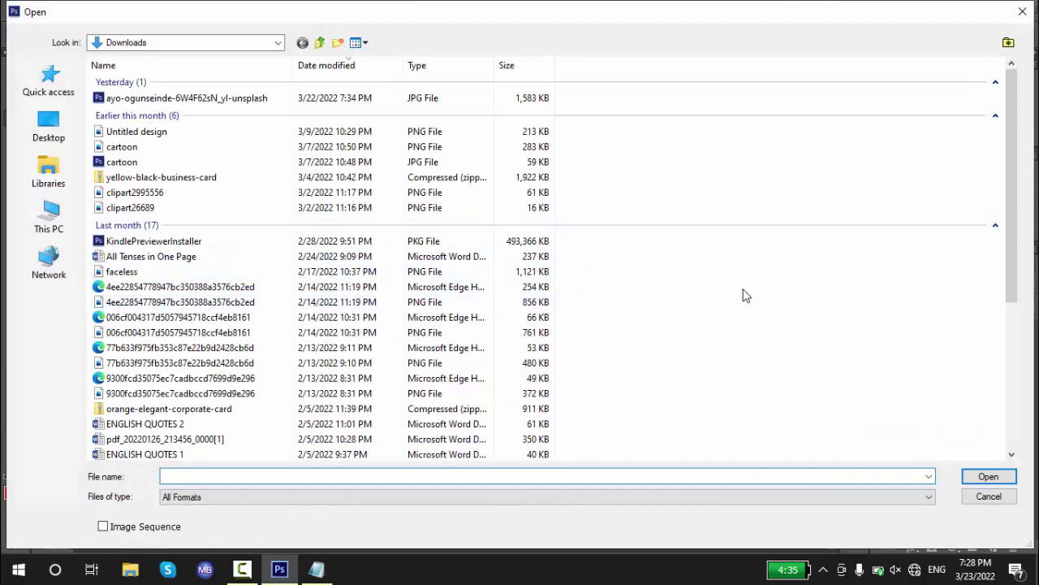
{"action": "right_click", "coordinate": [746, 290]}
{"action": "mouse_move", "coordinate": [781, 302]}
{"action": "left_click", "coordinate": [878, 319]}
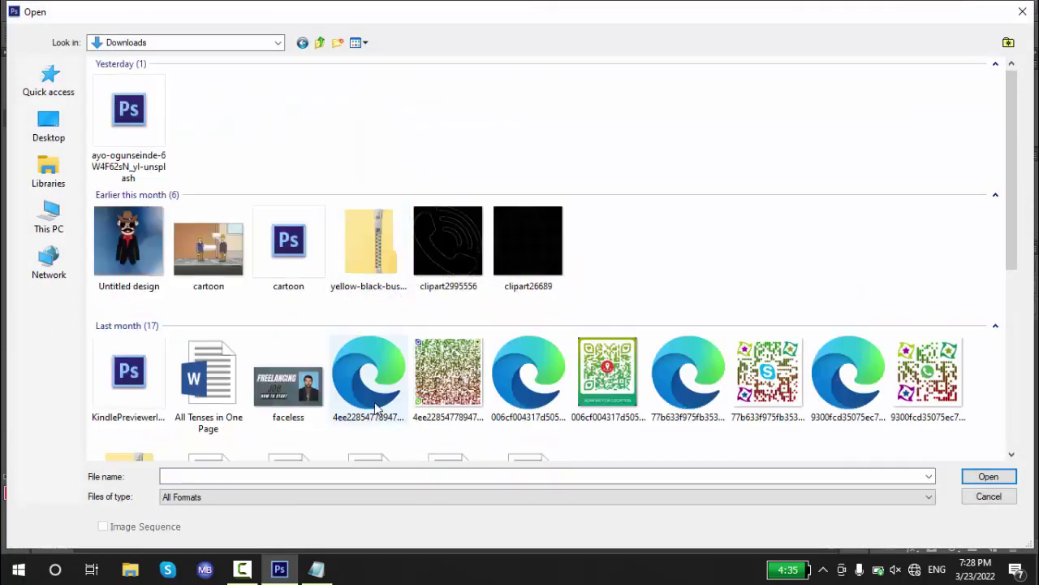
{"action": "double_click", "coordinate": [128, 247]}
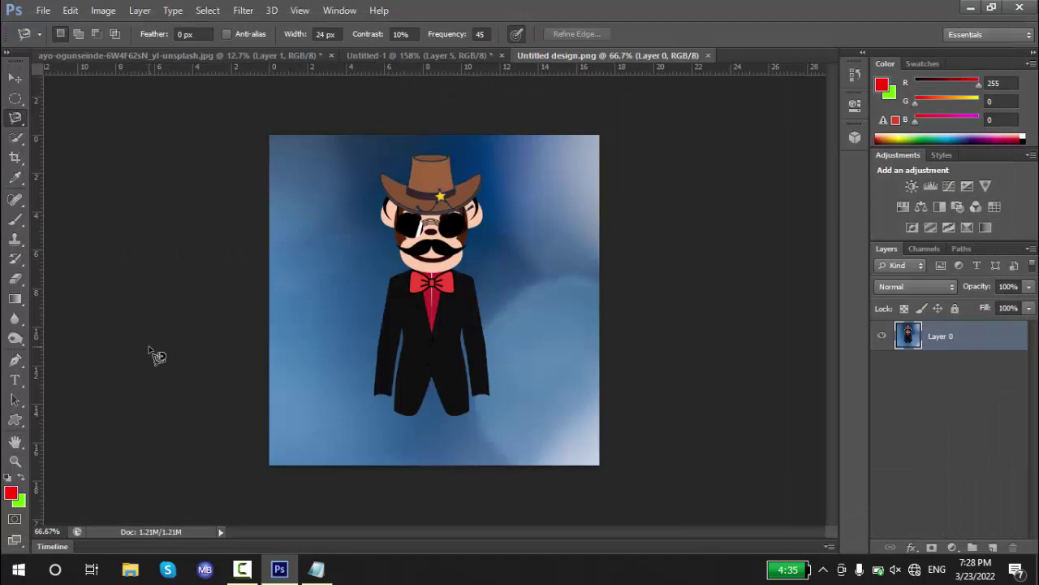
Fit the cartoon image on screen and begin a Magnetic Lasso trace at the jacket's lower-left corner
{"action": "key", "text": "z"}
{"action": "left_click", "coordinate": [423, 265]}
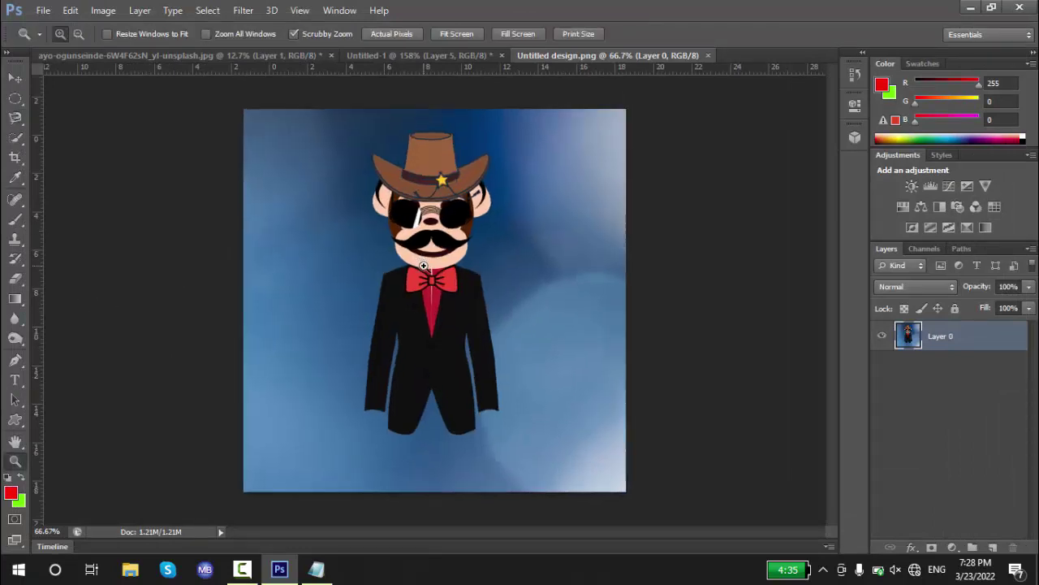
{"action": "right_click", "coordinate": [423, 266]}
{"action": "left_click", "coordinate": [467, 276]}
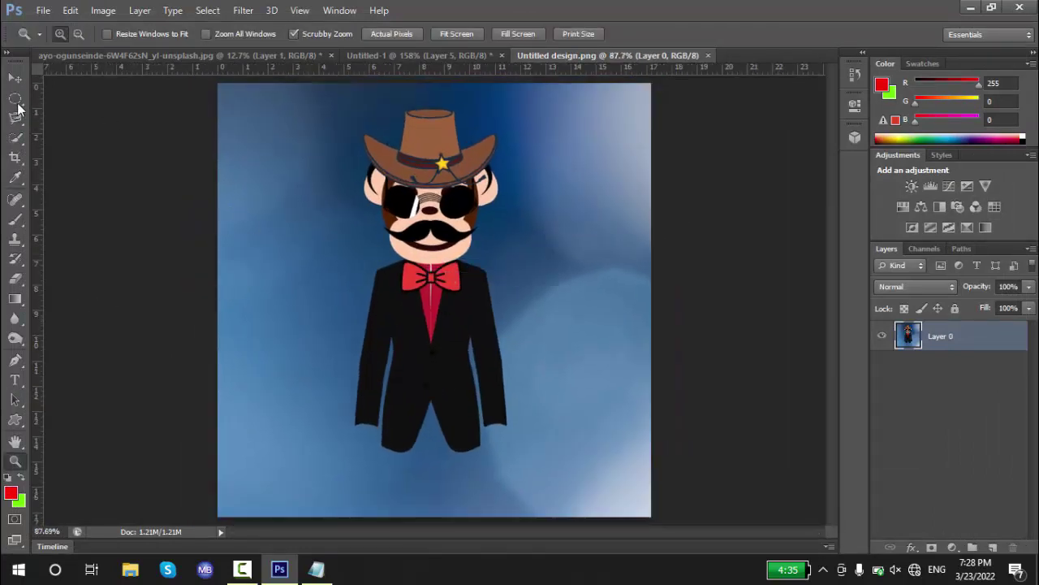
{"action": "left_click_drag", "start_coordinate": [15, 117], "coordinate": [57, 141]}
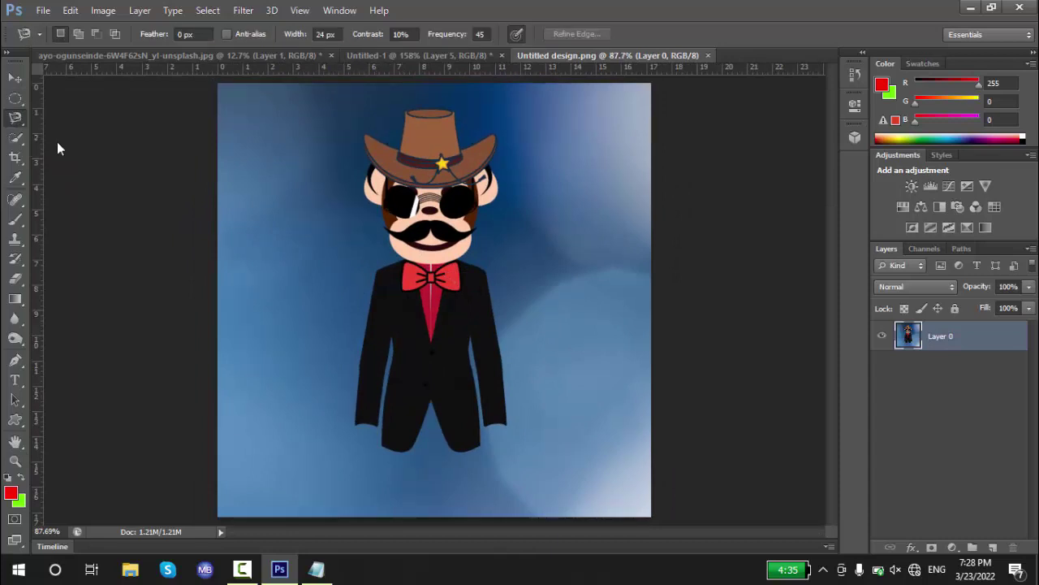
{"action": "left_click", "coordinate": [355, 423]}
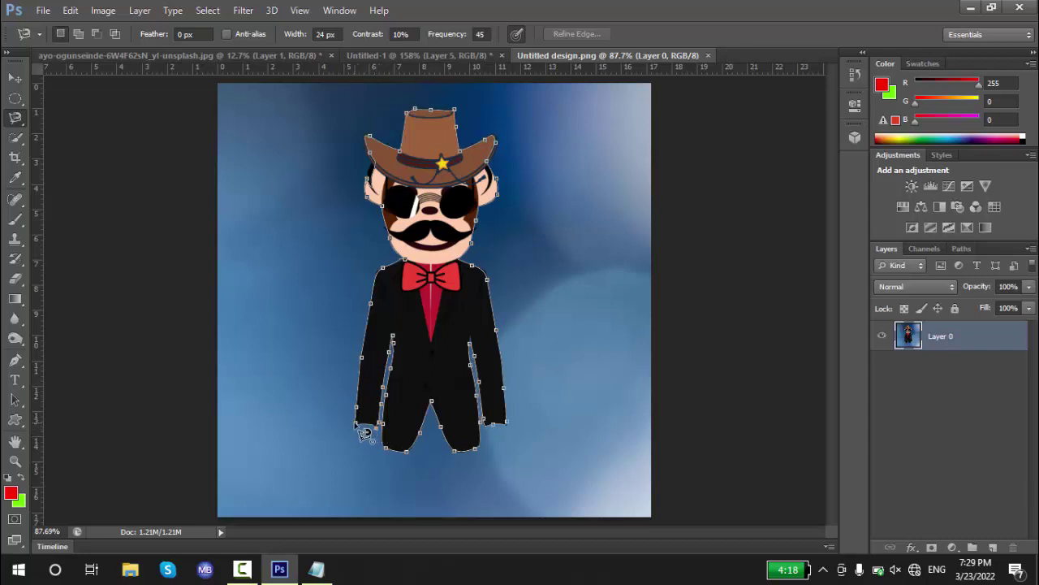
Close the Magnetic Lasso outline at its starting point around the cowboy figure
{"action": "left_click", "coordinate": [357, 426]}
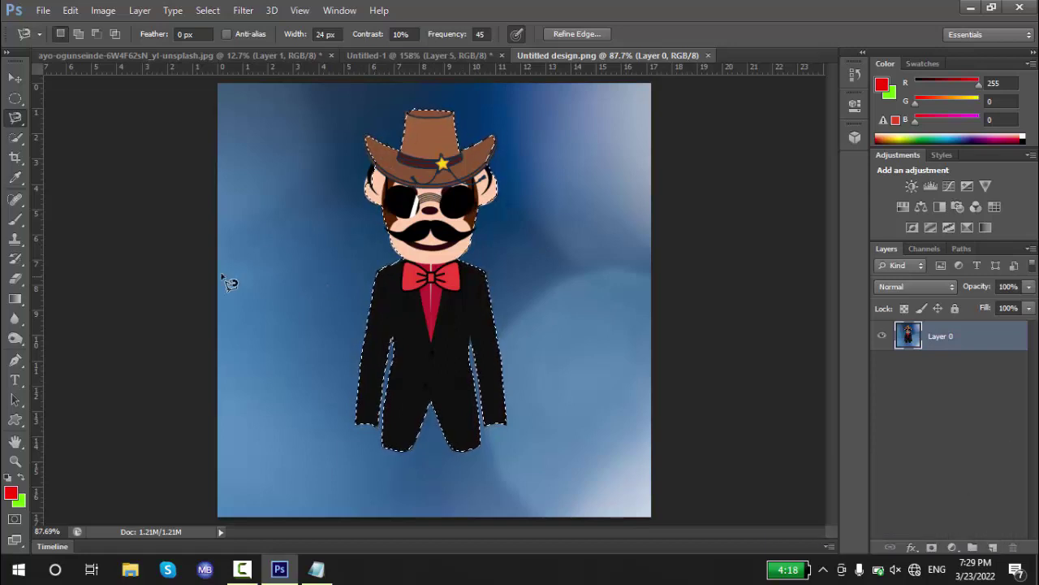
Invert the selection, fill the blue background with red, and deselect
{"action": "right_click", "coordinate": [452, 231]}
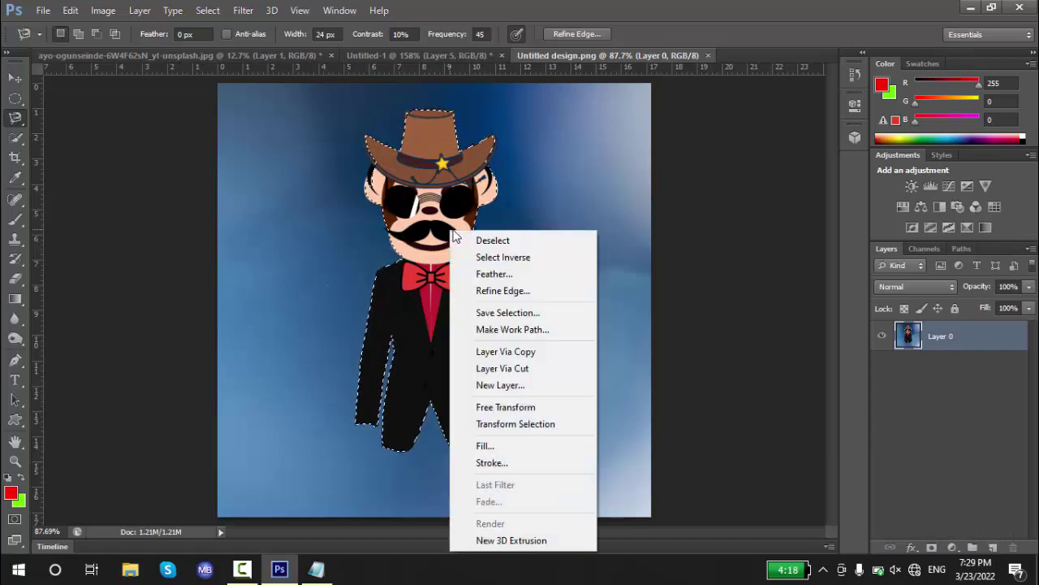
{"action": "left_click", "coordinate": [502, 257]}
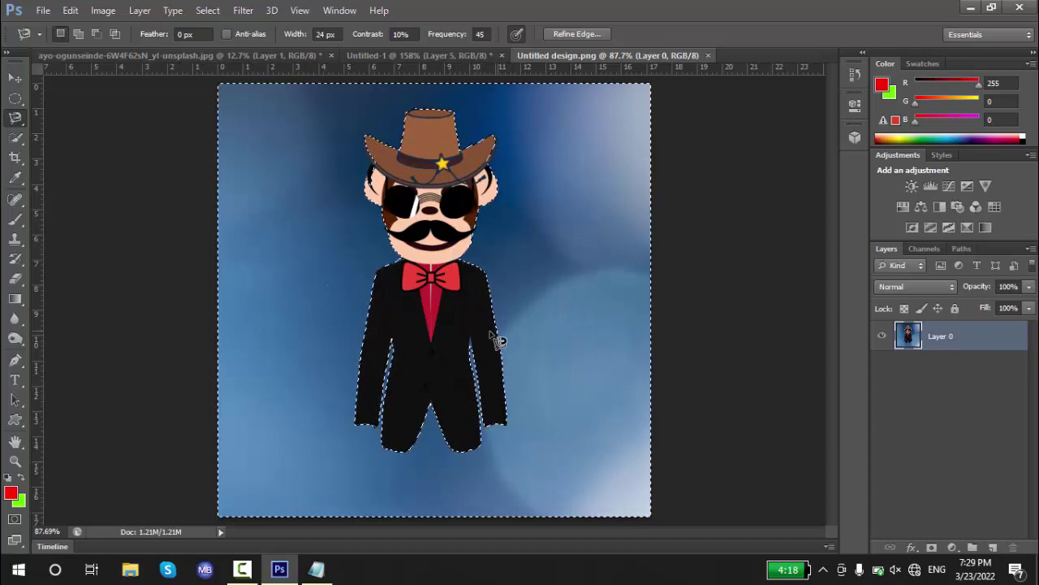
{"action": "key", "text": "alt+BackSpace"}
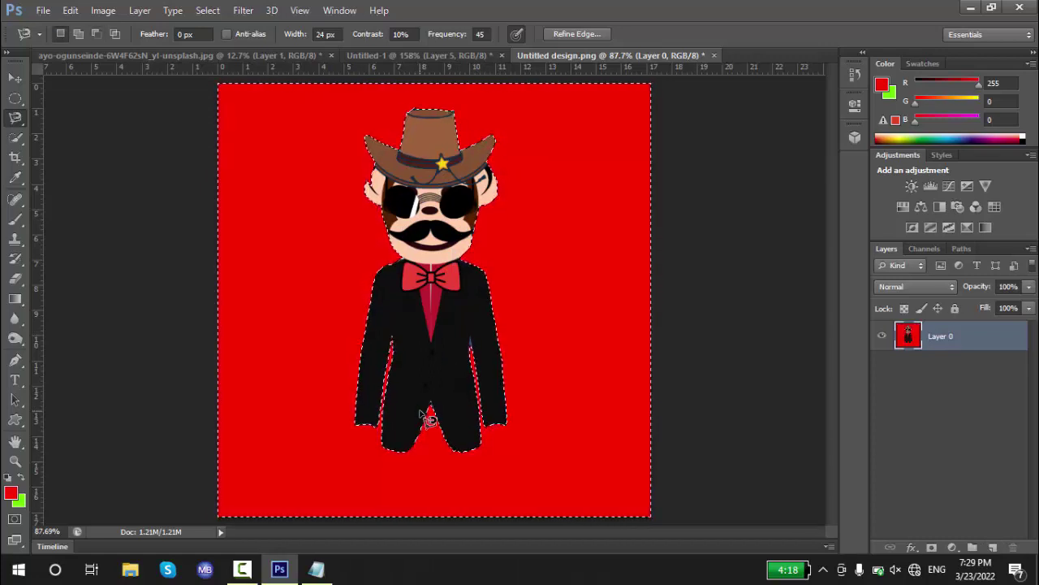
{"action": "key", "text": "ctrl+d"}
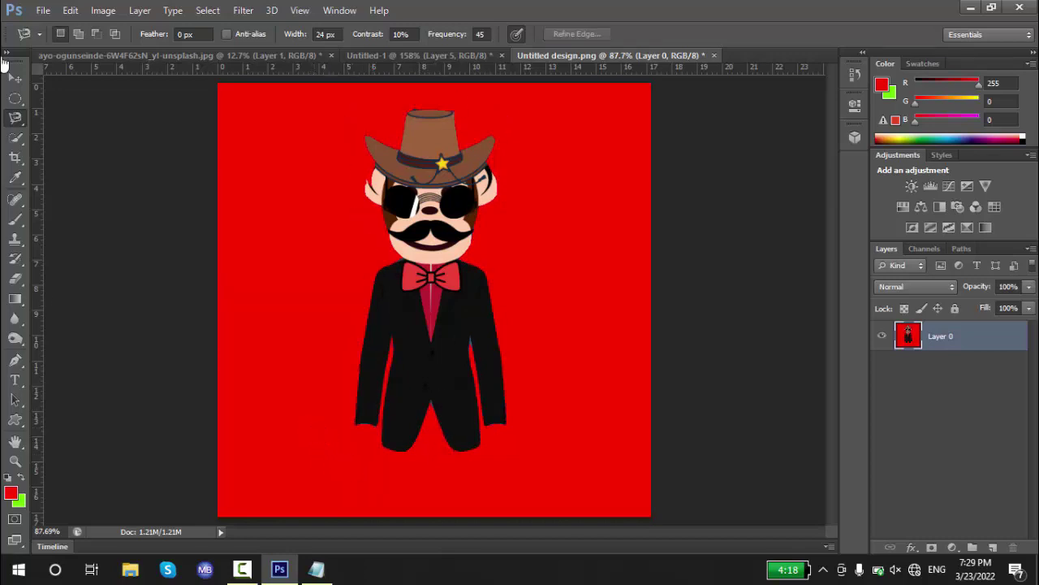
{"action": "right_click", "coordinate": [14, 122]}
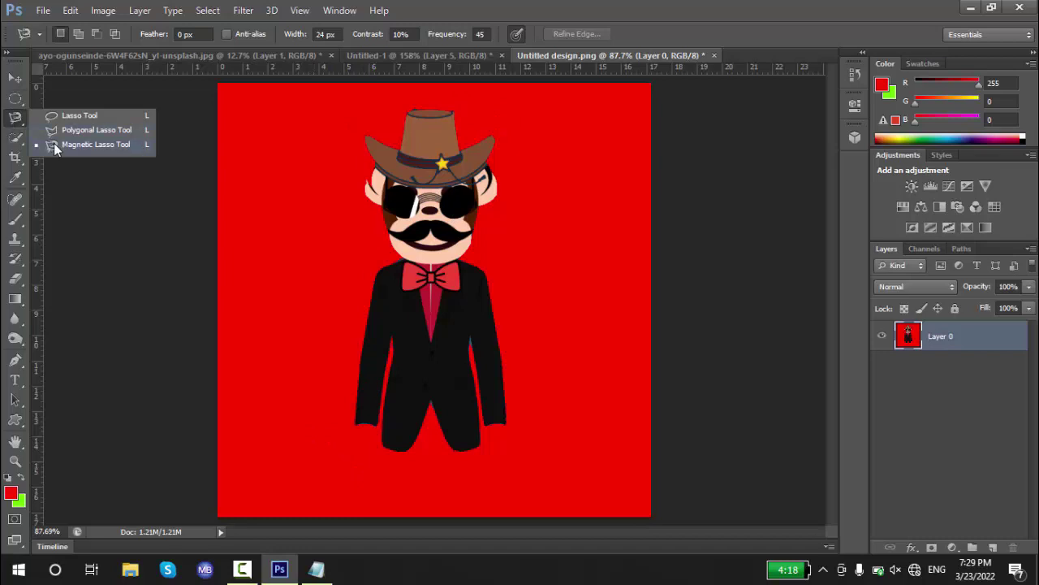
Switch to the freehand Lasso Tool and return to the Untitled-1 document
{"action": "left_click", "coordinate": [54, 145]}
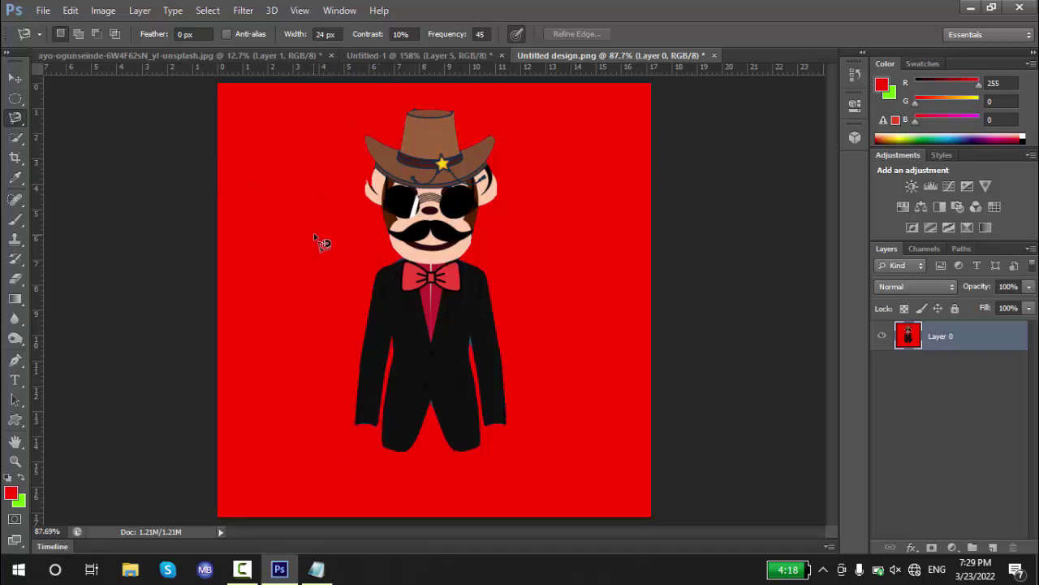
{"action": "right_click", "coordinate": [16, 122]}
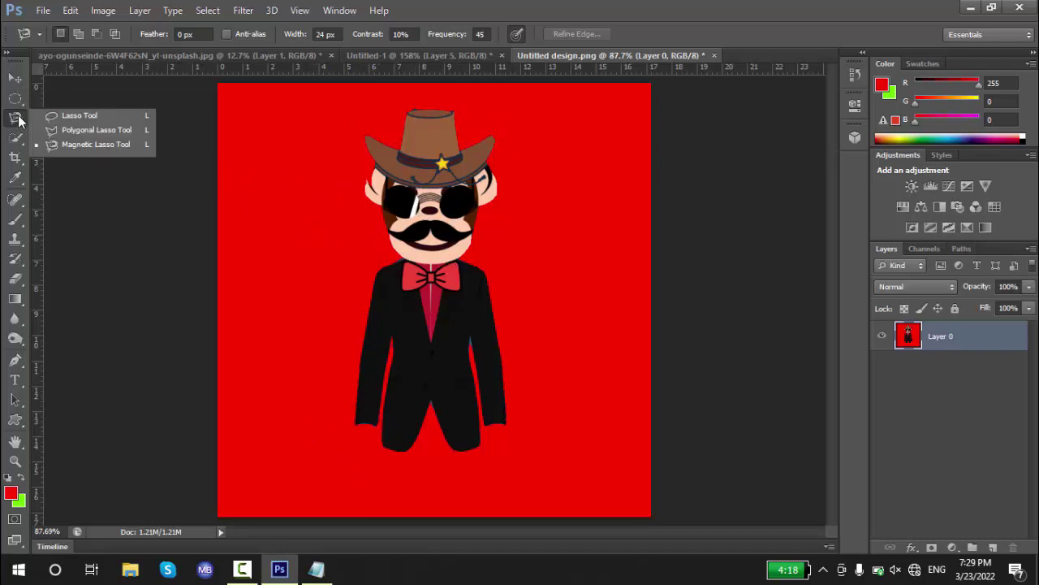
{"action": "left_click", "coordinate": [70, 116]}
{"action": "right_click", "coordinate": [12, 123]}
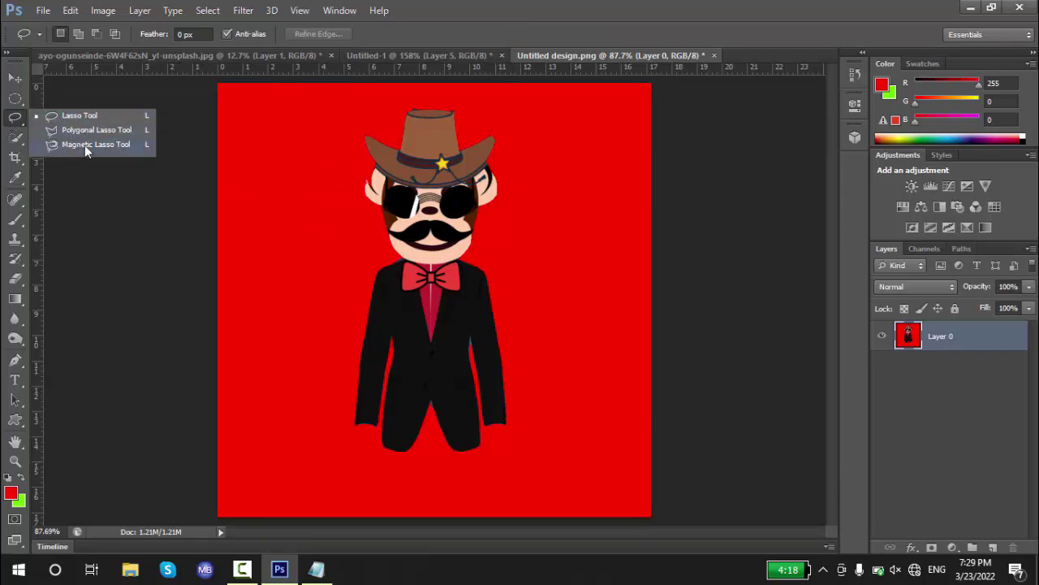
{"action": "left_click", "coordinate": [79, 119]}
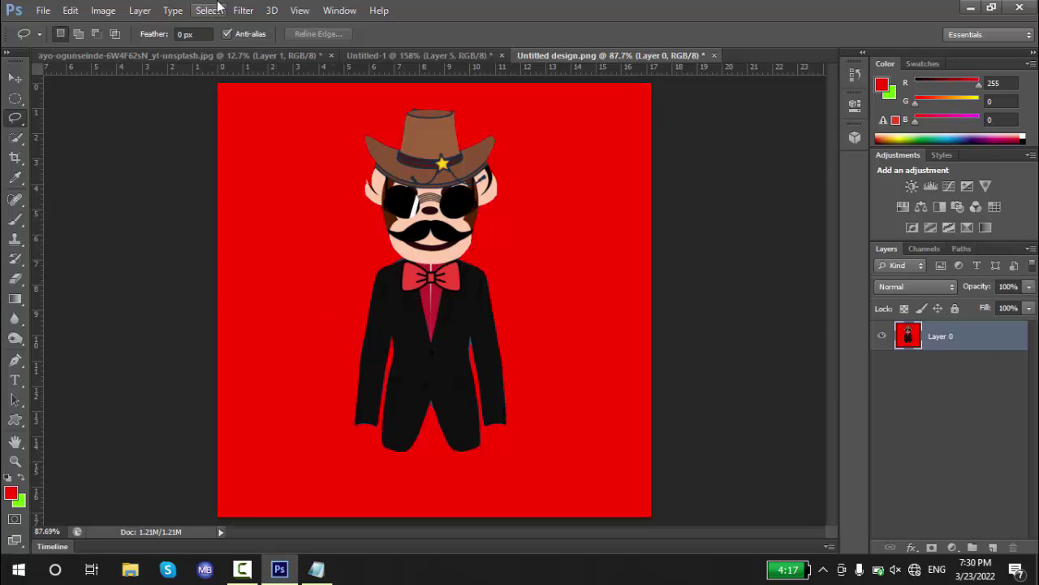
{"action": "left_click", "coordinate": [351, 56]}
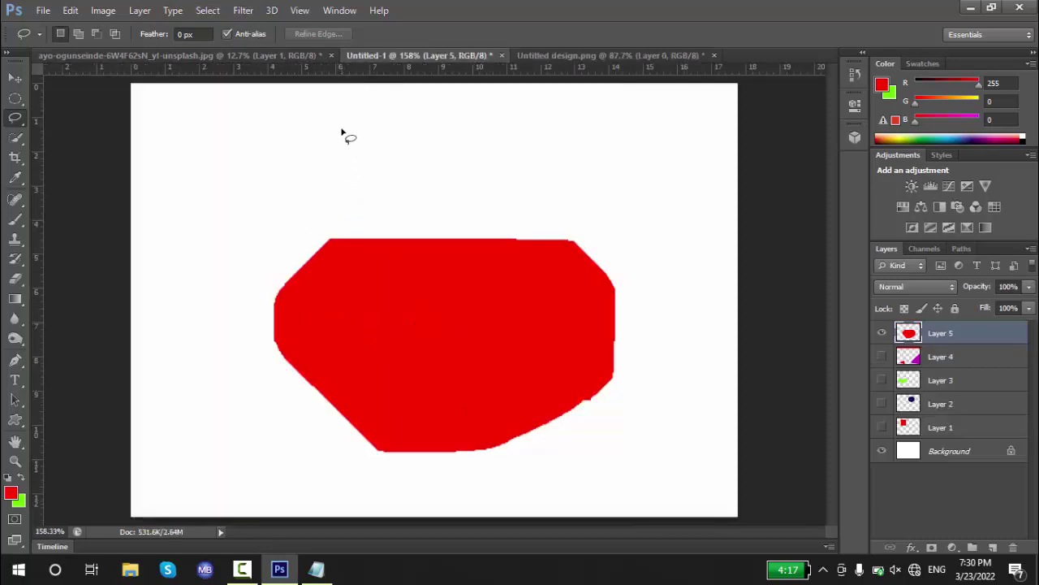
Draw practice Polygonal Lasso selections above the red shape, then deselect
{"action": "right_click", "coordinate": [27, 119]}
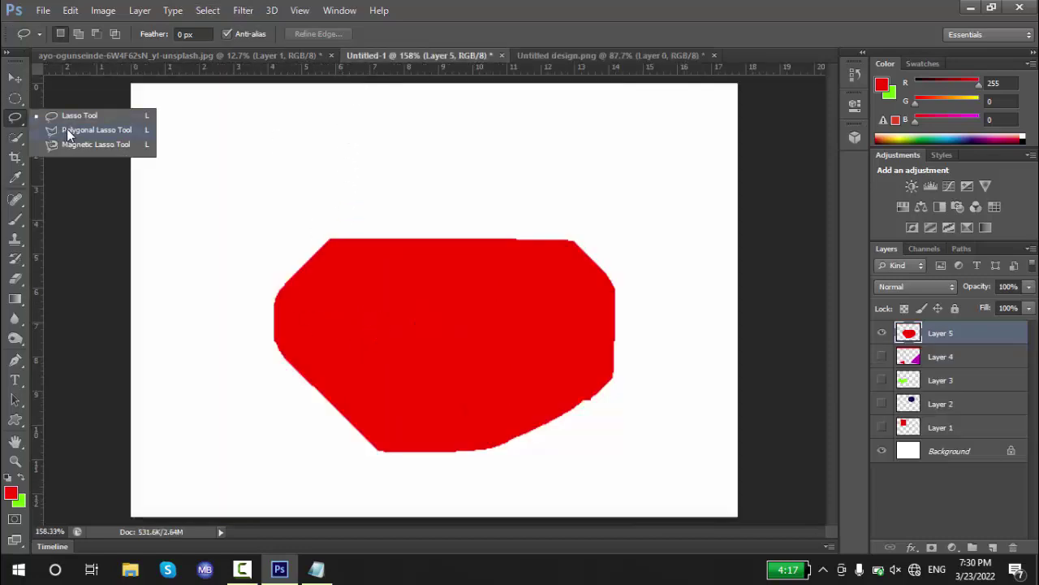
{"action": "left_click", "coordinate": [96, 130]}
{"action": "left_click", "coordinate": [462, 124]}
{"action": "left_click", "coordinate": [659, 157]}
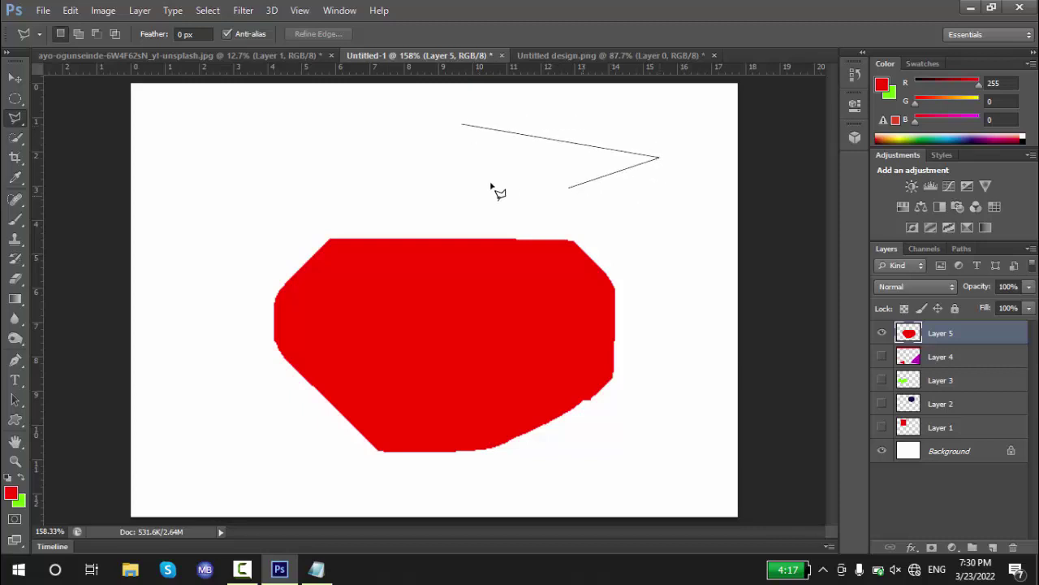
{"action": "left_click", "coordinate": [411, 185]}
{"action": "left_click", "coordinate": [464, 126]}
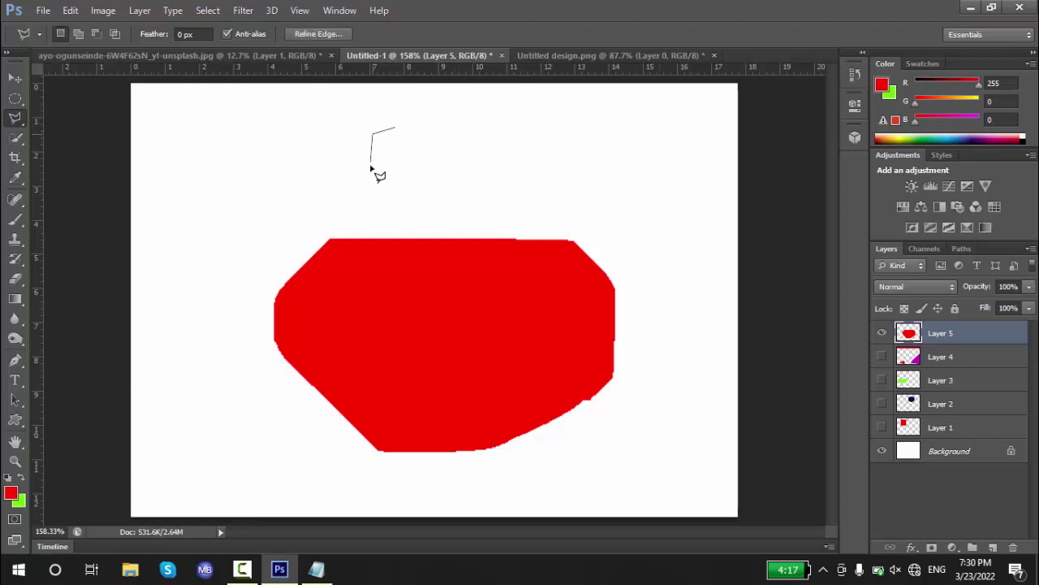
{"action": "left_click", "coordinate": [377, 172]}
{"action": "left_click", "coordinate": [397, 128]}
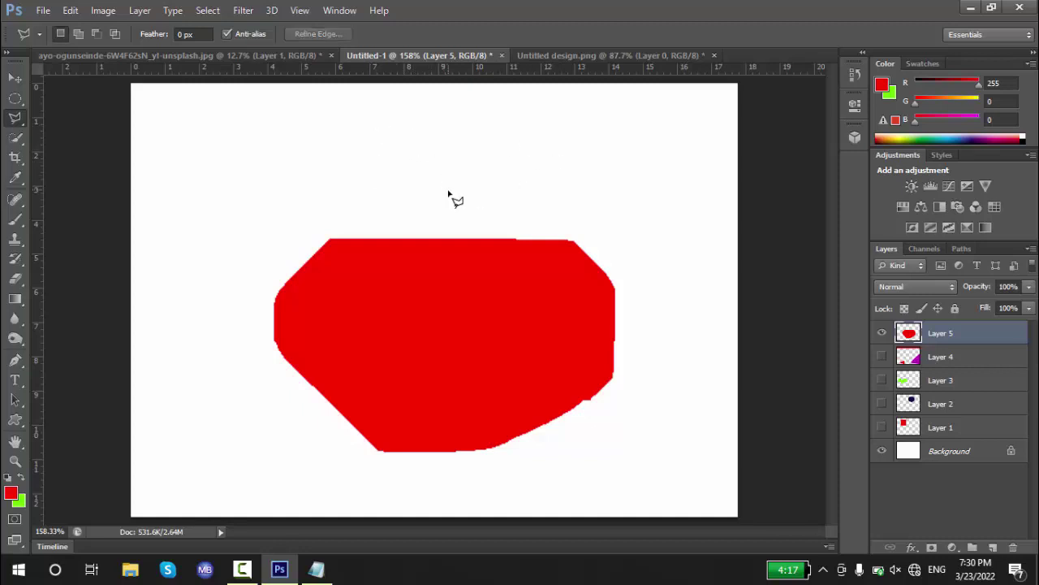
{"action": "key", "text": "ctrl+d"}
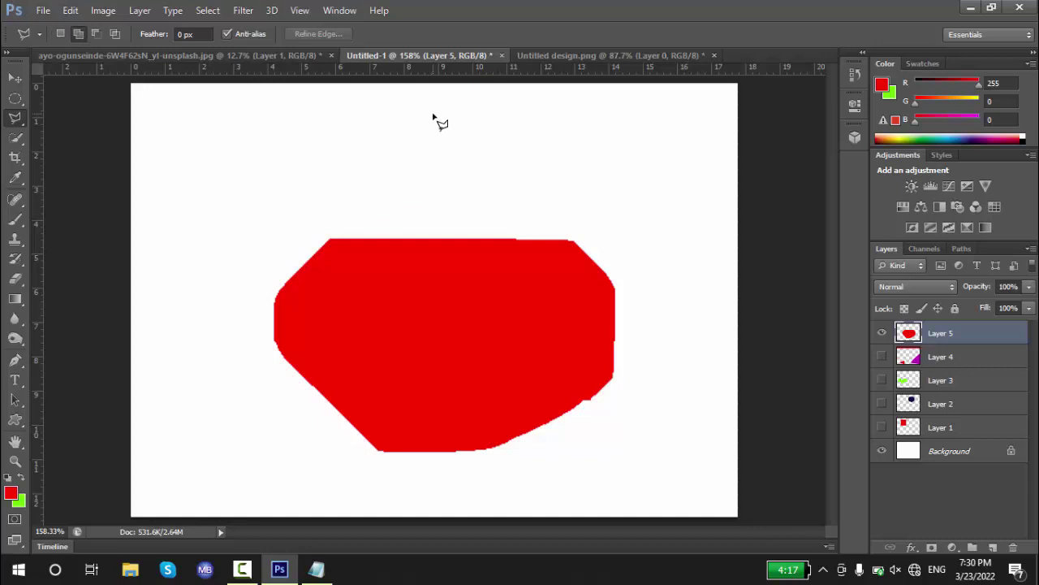
Draw a polygonal selection above the red shape and add a second area beside it
{"action": "left_click", "coordinate": [432, 116]}
{"action": "left_click", "coordinate": [550, 181]}
{"action": "left_click", "coordinate": [360, 204]}
{"action": "left_click", "coordinate": [374, 138]}
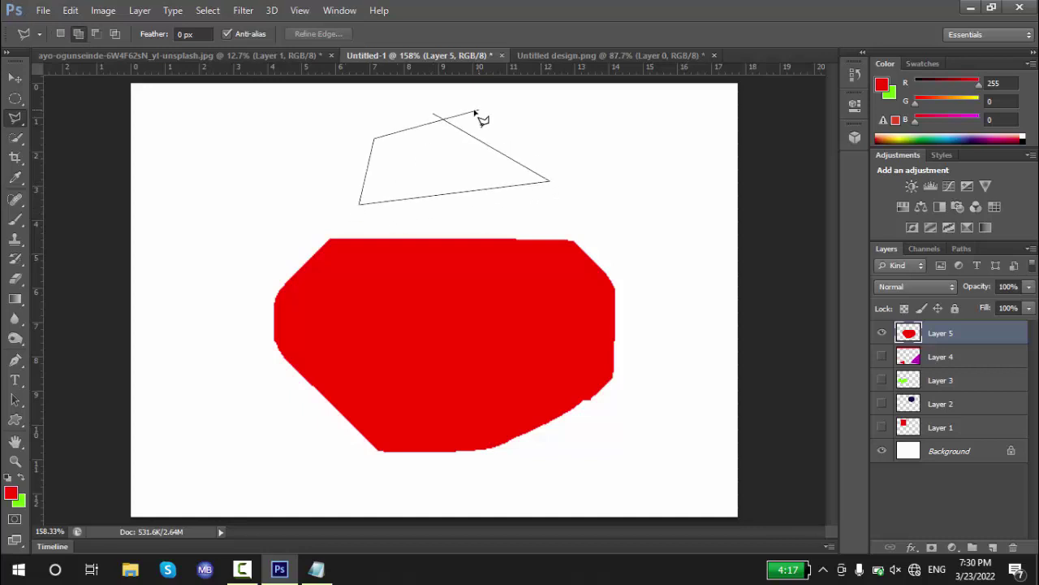
{"action": "left_click", "coordinate": [435, 117]}
{"action": "left_click", "coordinate": [548, 109]}
{"action": "left_click", "coordinate": [625, 161]}
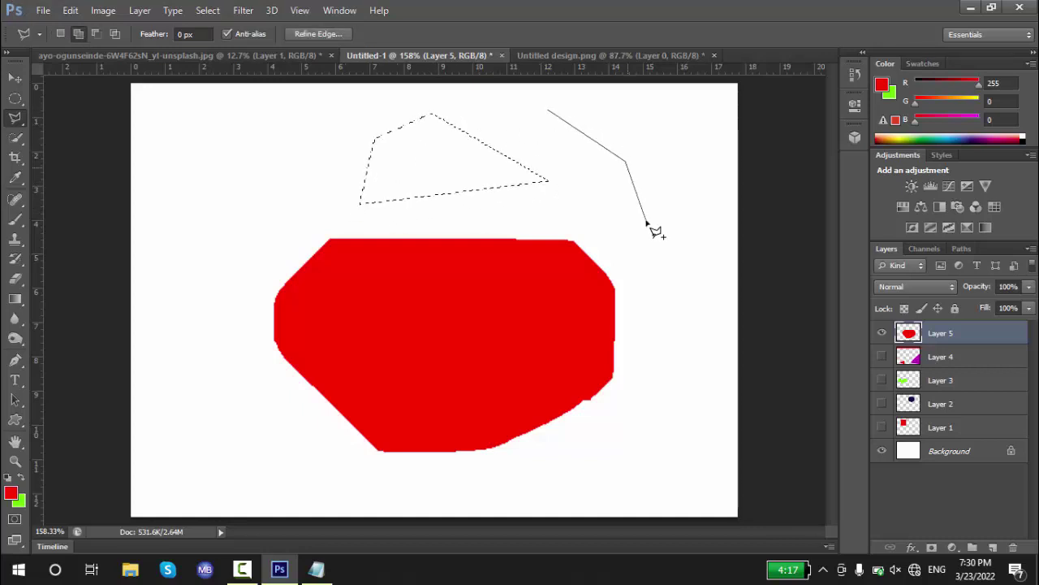
{"action": "left_click", "coordinate": [617, 211]}
{"action": "left_click", "coordinate": [534, 185]}
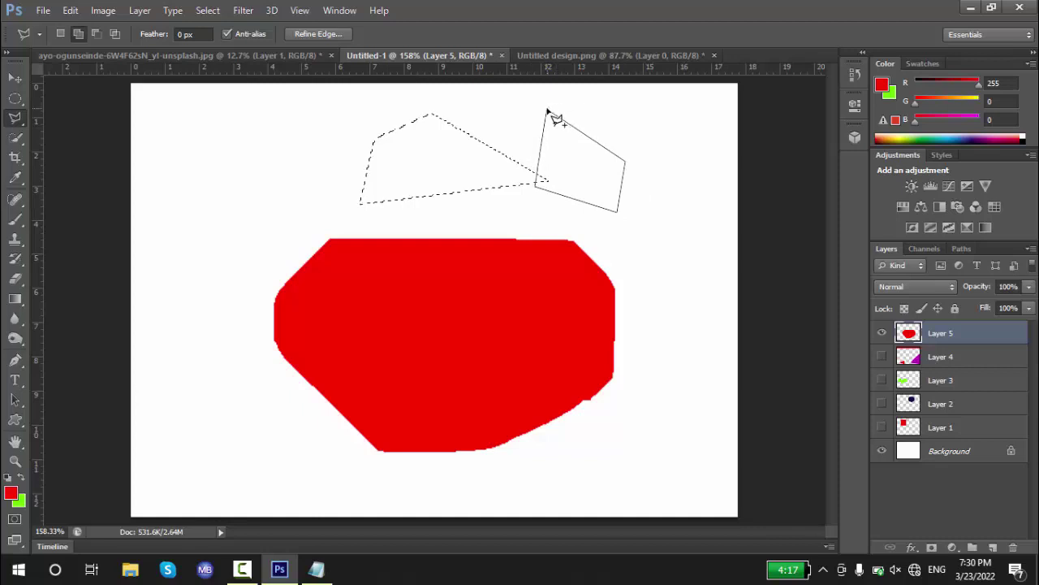
{"action": "left_click", "coordinate": [548, 111]}
Add a third polygonal area at the right, merging it into the selection
{"action": "left_click", "coordinate": [691, 167]}
{"action": "left_click", "coordinate": [703, 218]}
{"action": "left_click", "coordinate": [695, 245]}
{"action": "left_click", "coordinate": [606, 185]}
{"action": "left_click", "coordinate": [622, 145]}
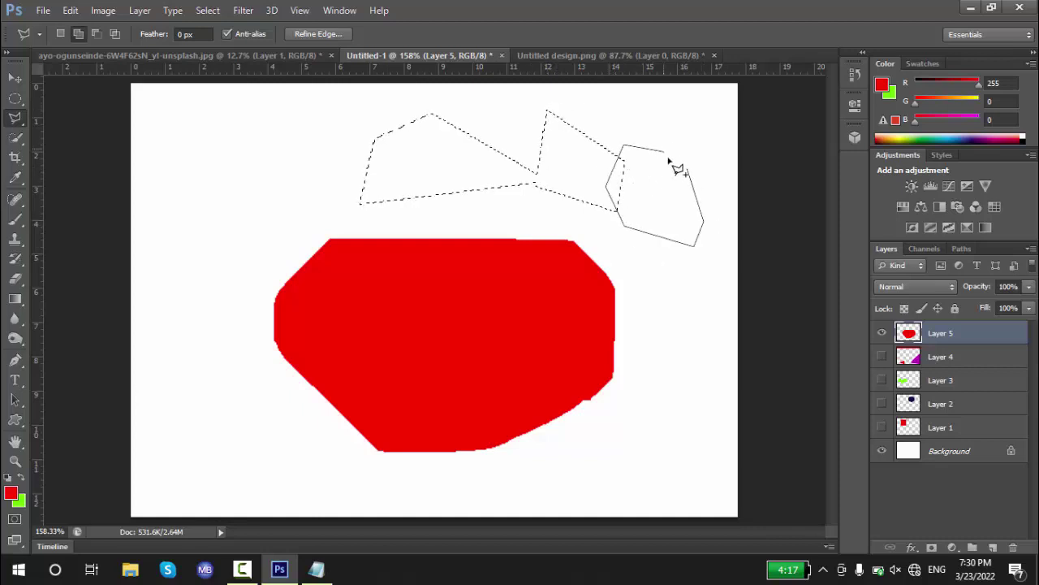
{"action": "left_click", "coordinate": [689, 168]}
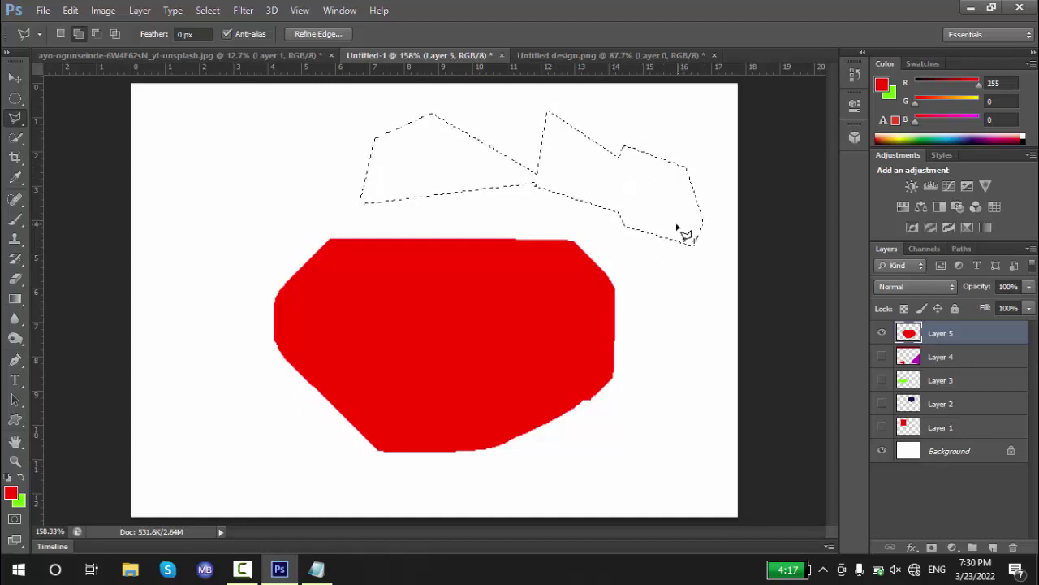
In Subtract mode, cut two triangles out of the selection
{"action": "left_click", "coordinate": [97, 34]}
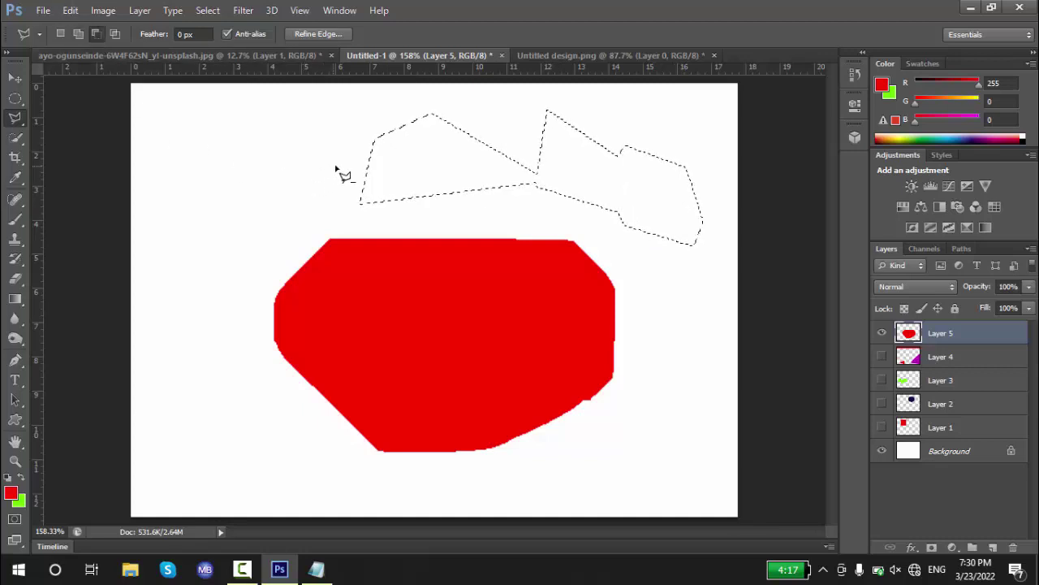
{"action": "left_click", "coordinate": [358, 146]}
{"action": "left_click", "coordinate": [473, 197]}
{"action": "left_click", "coordinate": [317, 210]}
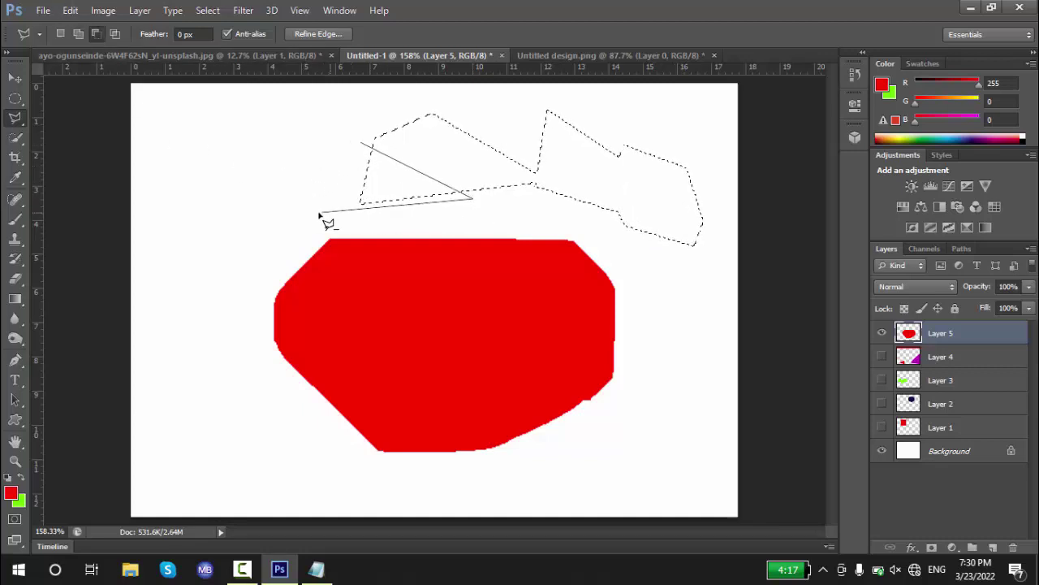
{"action": "left_click", "coordinate": [363, 144]}
{"action": "left_click", "coordinate": [363, 141]}
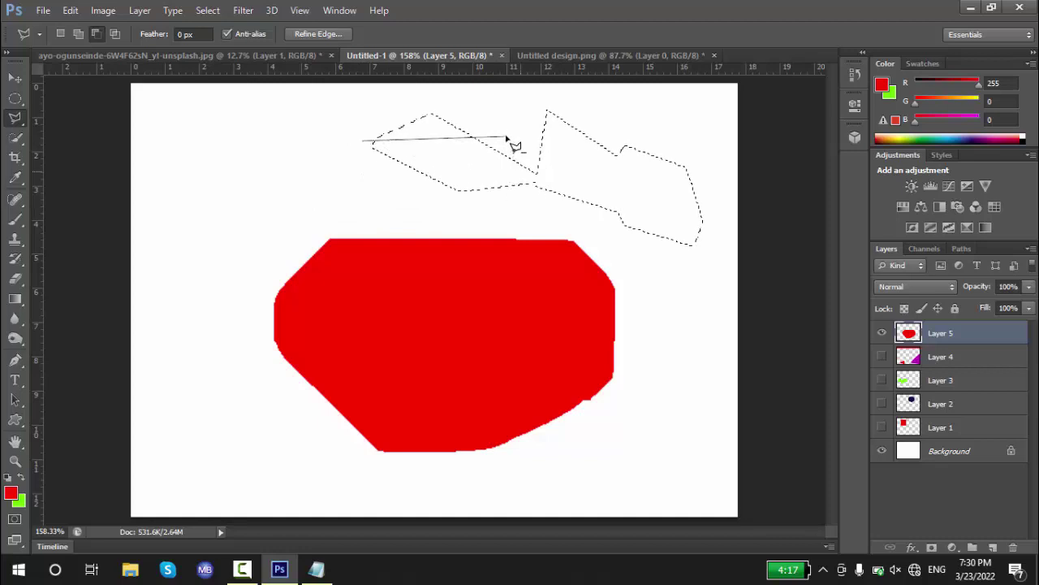
{"action": "left_click", "coordinate": [520, 198]}
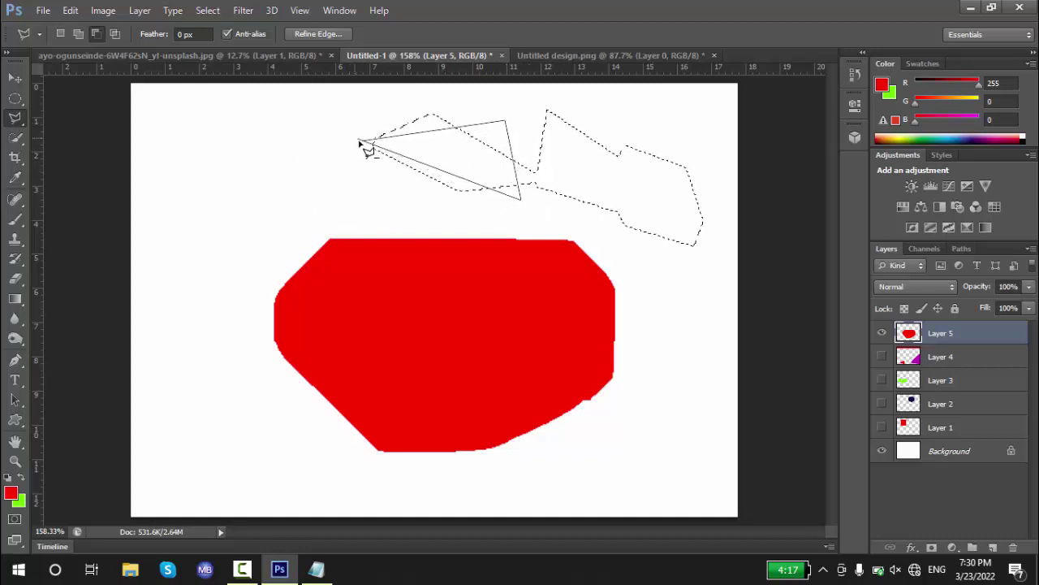
{"action": "left_click", "coordinate": [363, 143]}
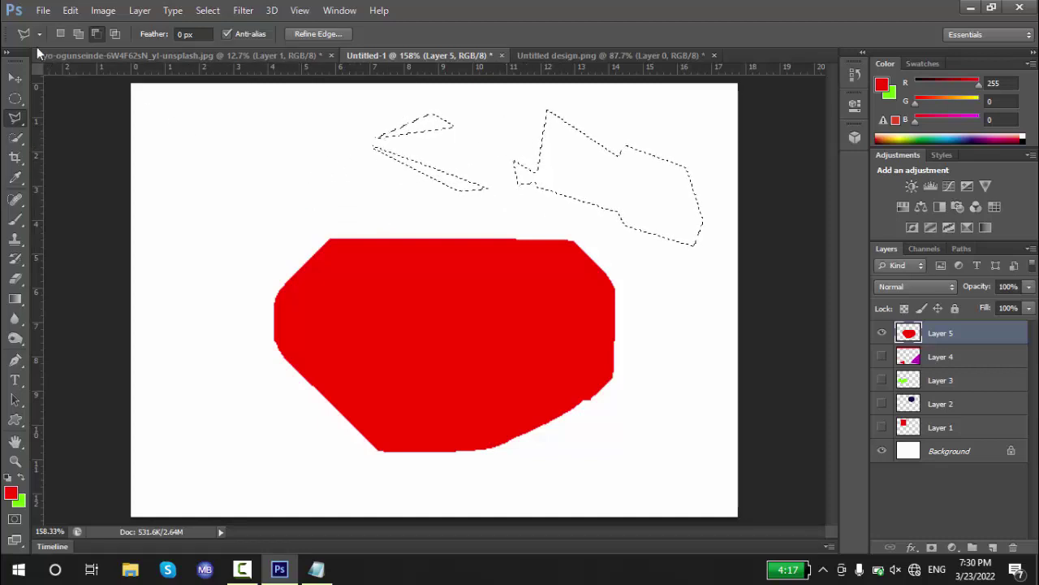
In Intersect mode, keep only the overlap with a triangle, then deselect
{"action": "left_click", "coordinate": [115, 34]}
{"action": "left_click", "coordinate": [590, 148]}
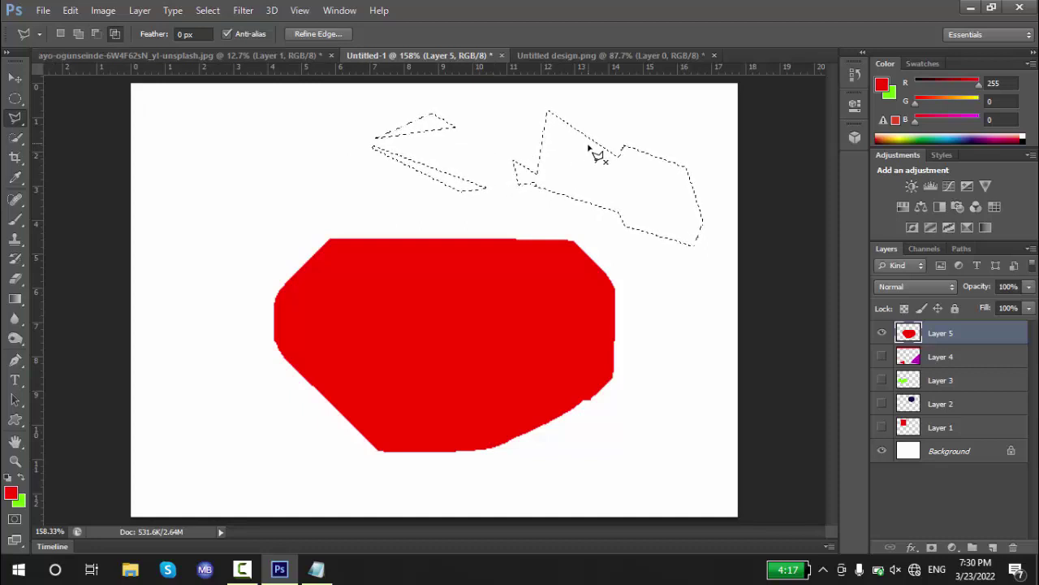
{"action": "left_click", "coordinate": [649, 203]}
{"action": "left_click", "coordinate": [572, 183]}
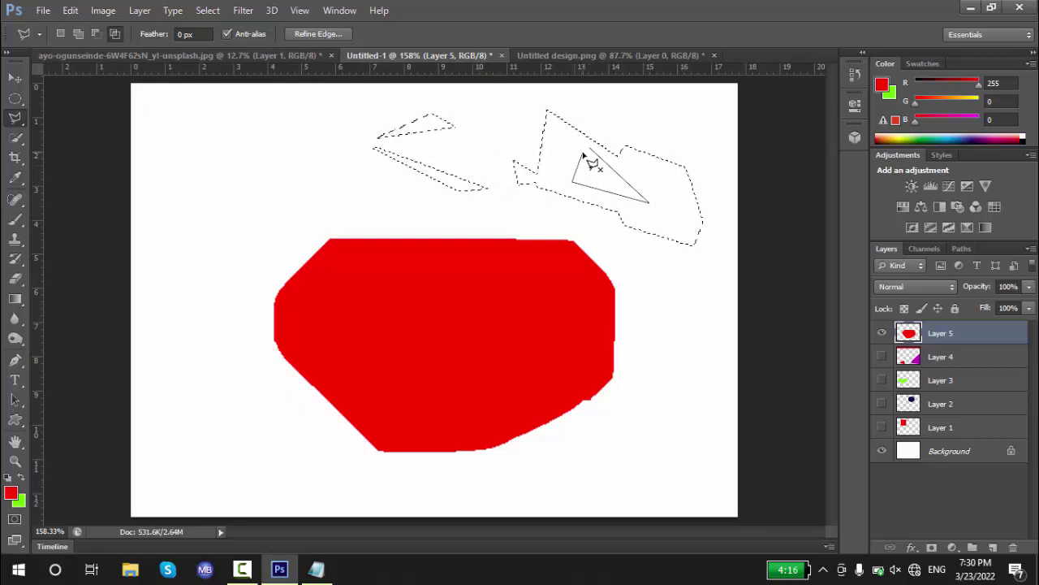
{"action": "left_click", "coordinate": [590, 150]}
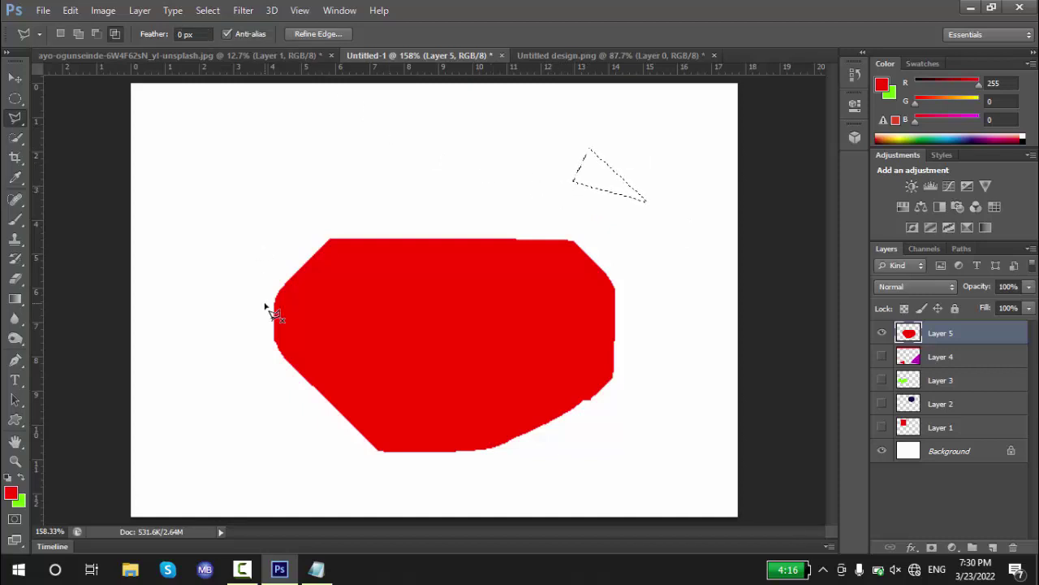
{"action": "key", "text": "ctrl+d"}
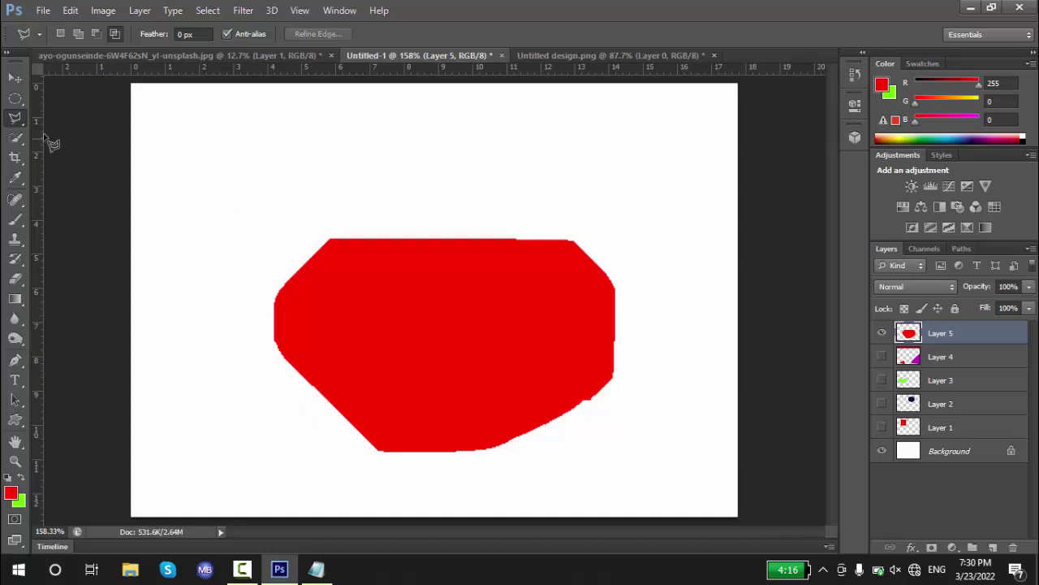
Browse the Quick Selection and Marquee variants, leaving the freehand Lasso Tool active
{"action": "right_click", "coordinate": [16, 119]}
{"action": "left_click", "coordinate": [72, 116]}
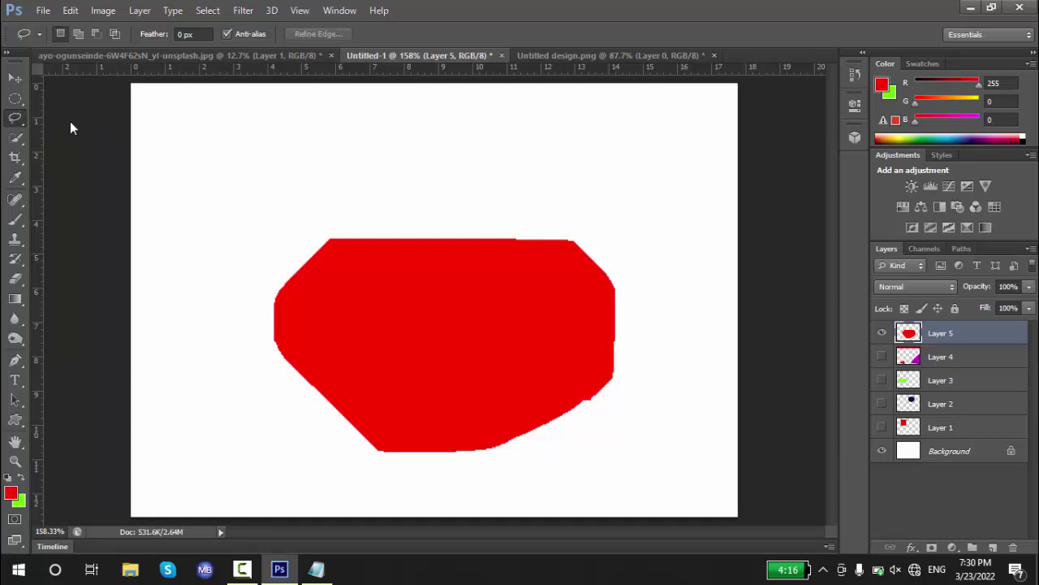
{"action": "left_click", "coordinate": [15, 143]}
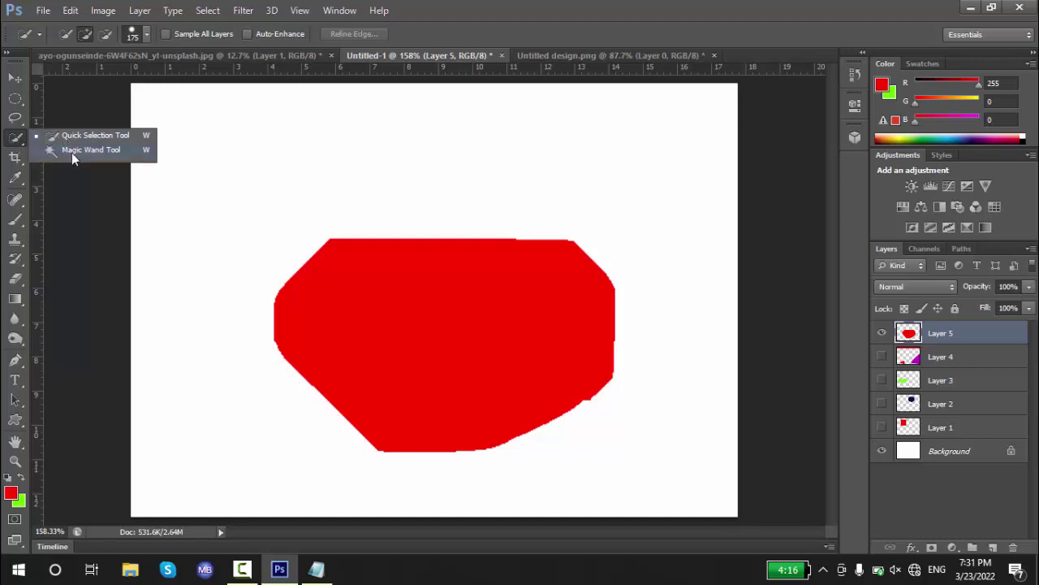
{"action": "left_click", "coordinate": [25, 138]}
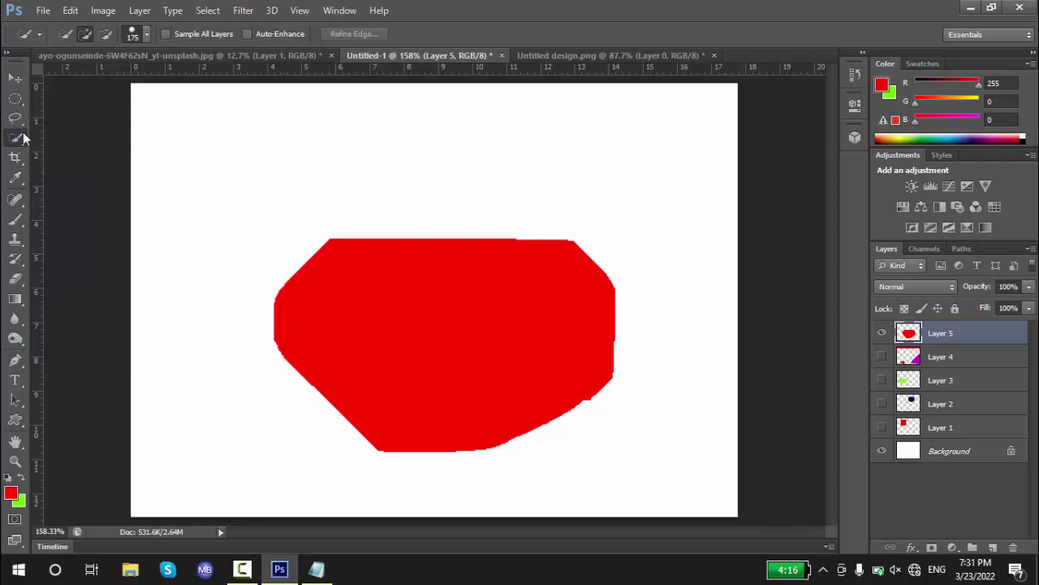
{"action": "left_click", "coordinate": [15, 99]}
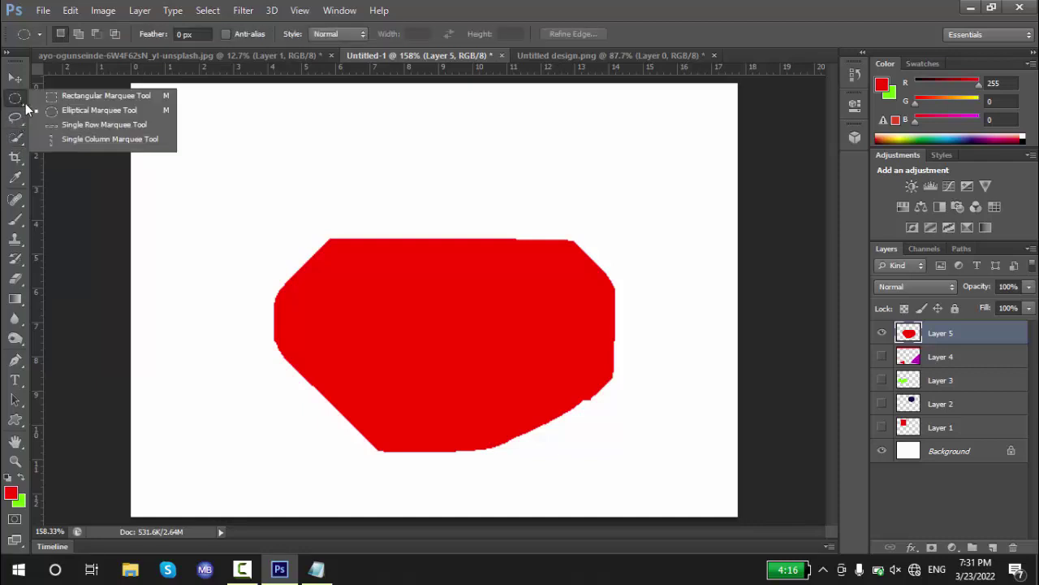
{"action": "left_click", "coordinate": [27, 117]}
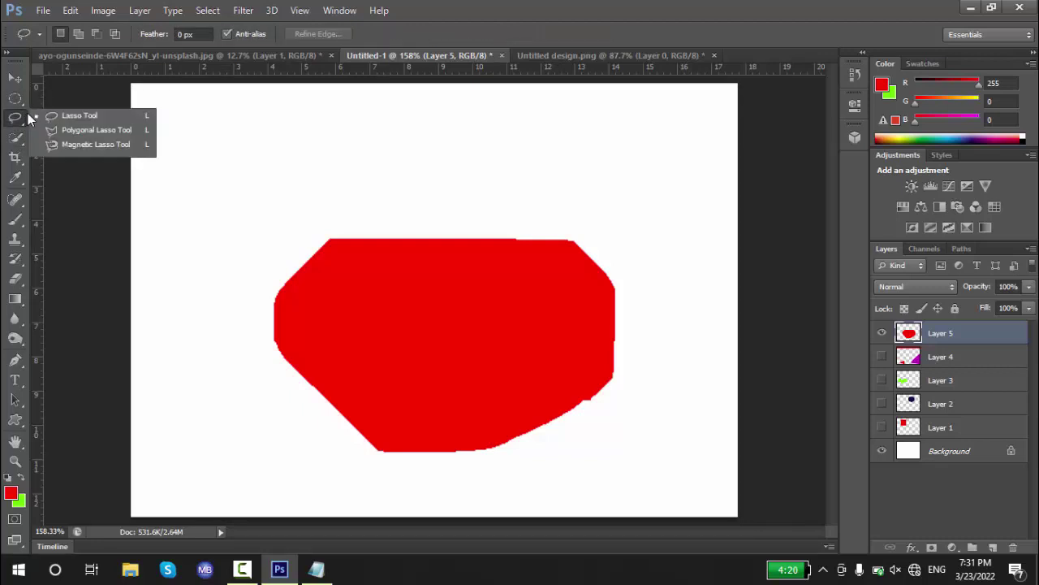
{"action": "left_click", "coordinate": [218, 208]}
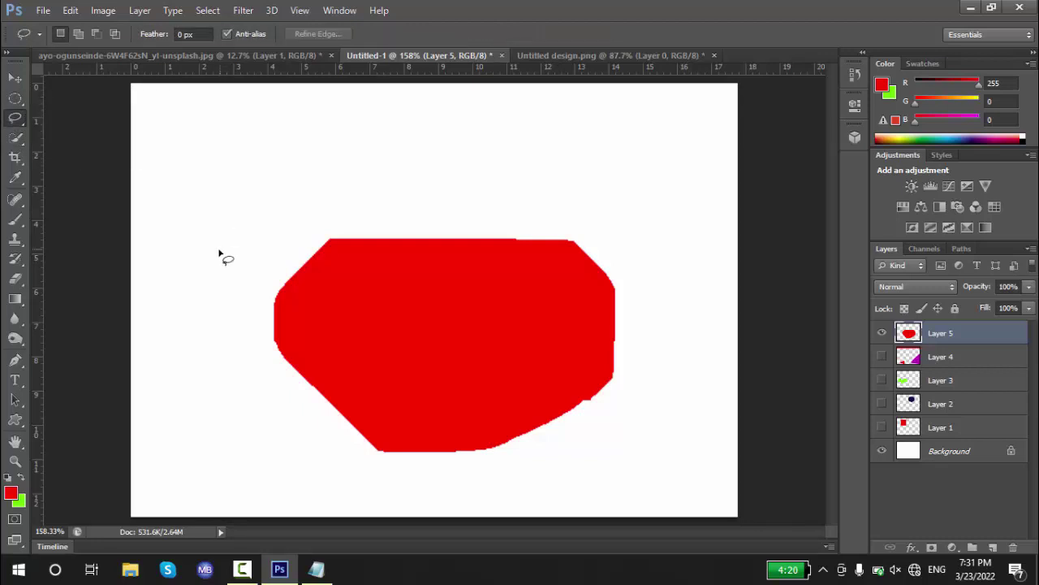